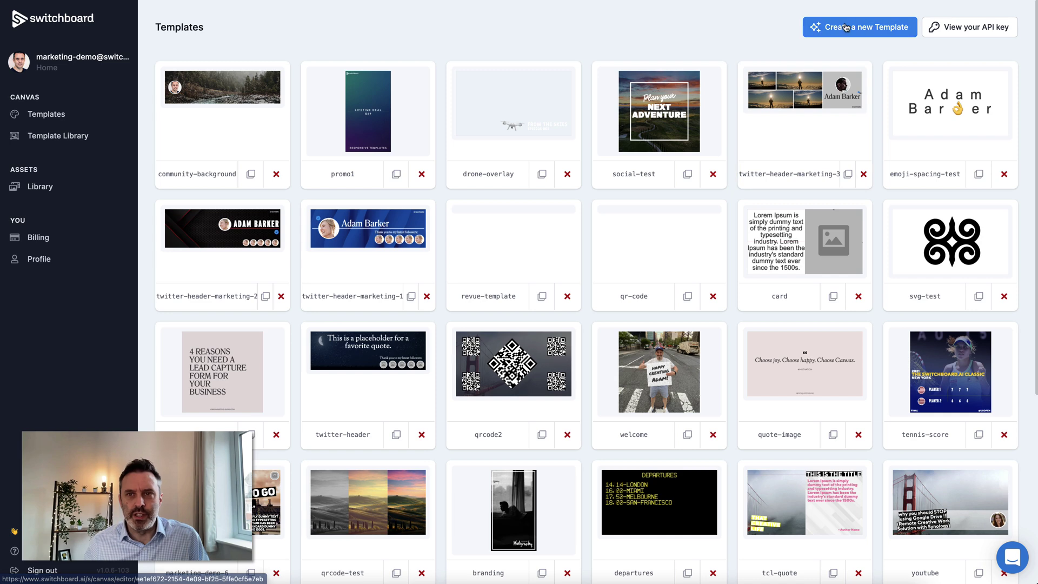
# Create a new Switchboard Canvas template named airtable-quote
pyautogui.click(859, 27)
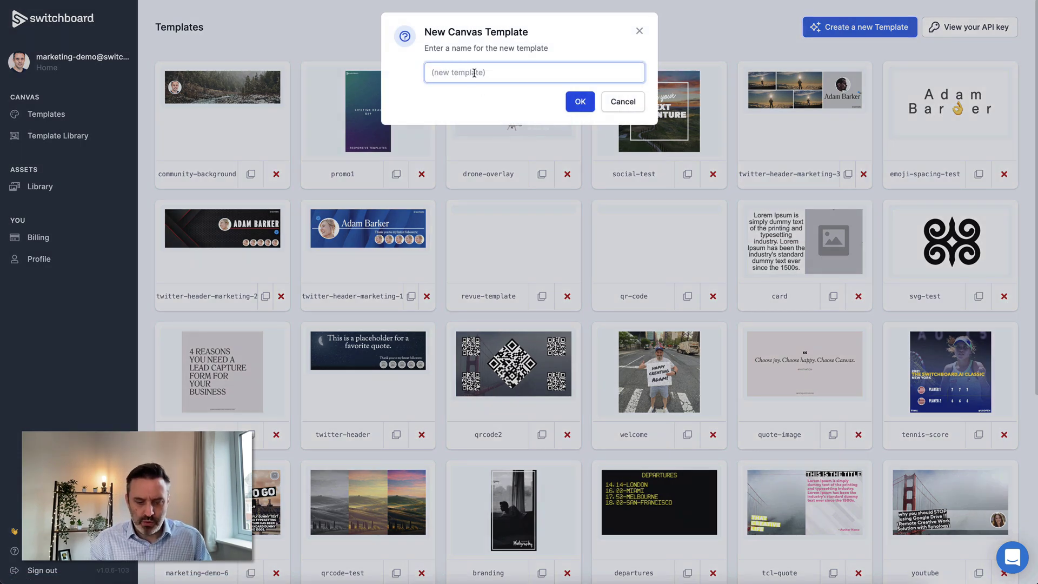
pyautogui.write('airtable-quote')
pyautogui.press('Return')
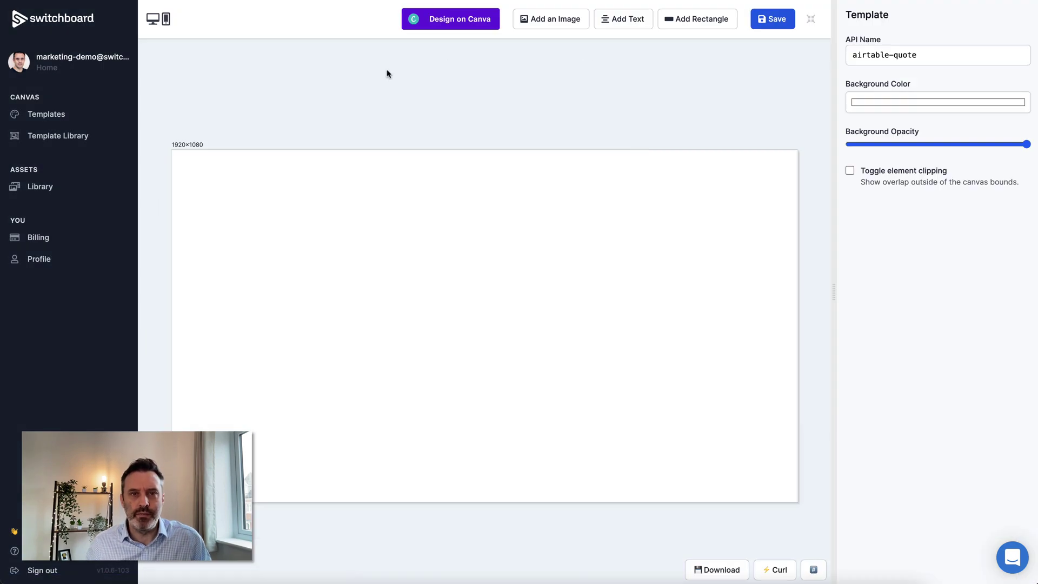
# Set the template's canvas size to the 1080×1080 square preset
pyautogui.click(166, 20)
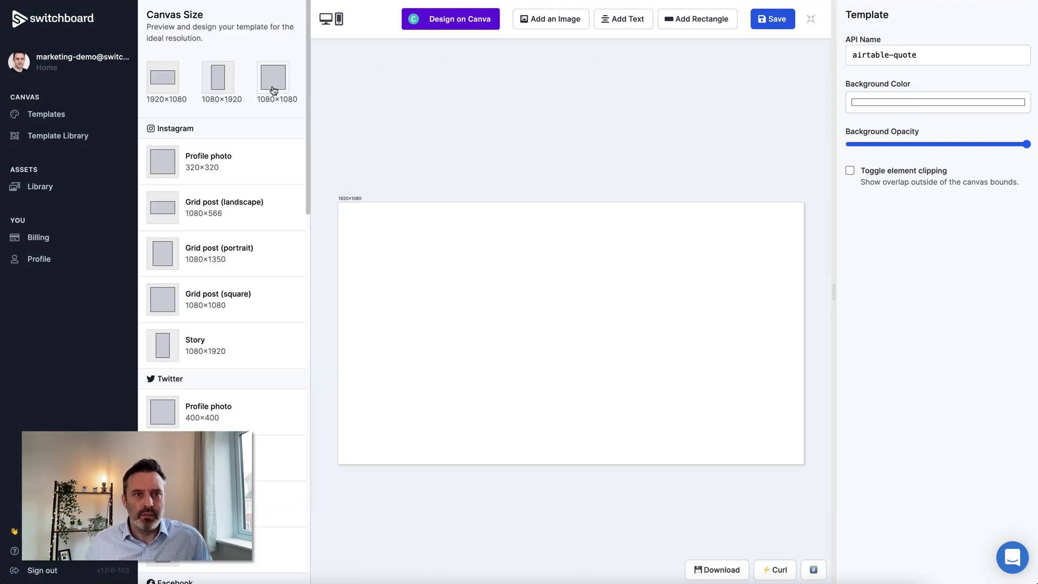
pyautogui.click(267, 80)
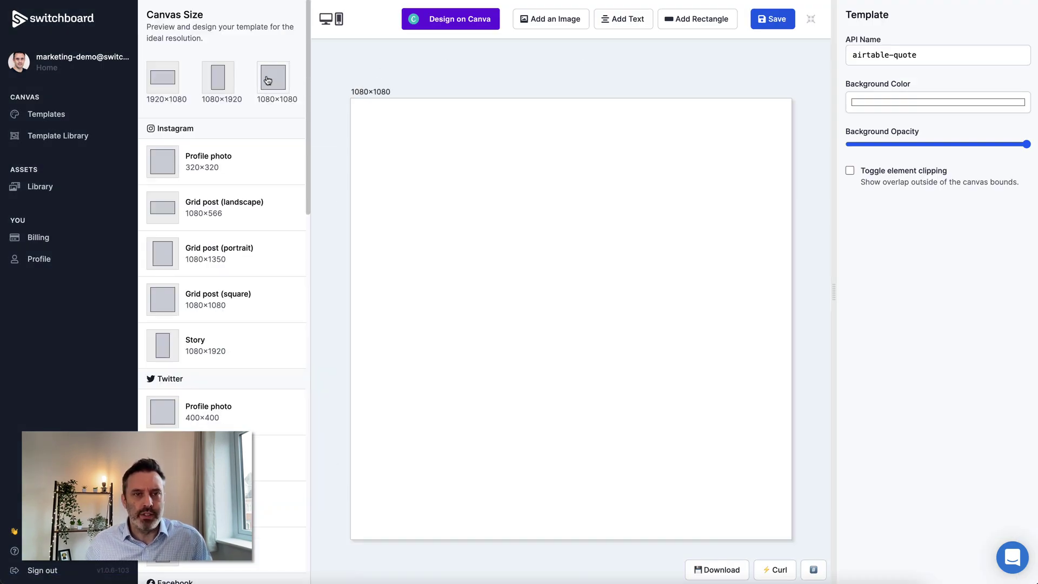
pyautogui.click(337, 20)
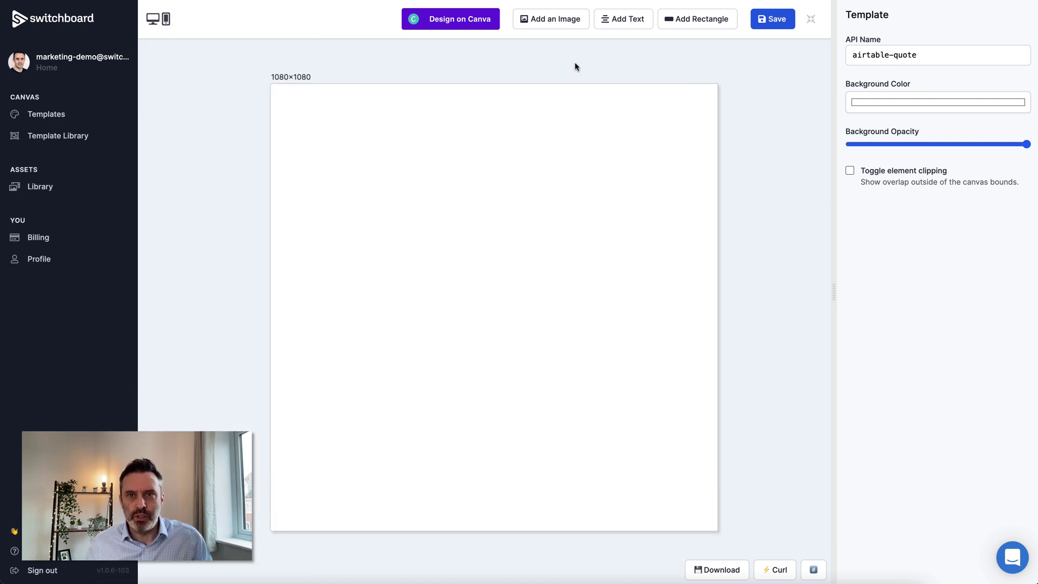
# Add an Unsplash mountain landscape photo and pin it to all canvas edges
pyautogui.click(552, 20)
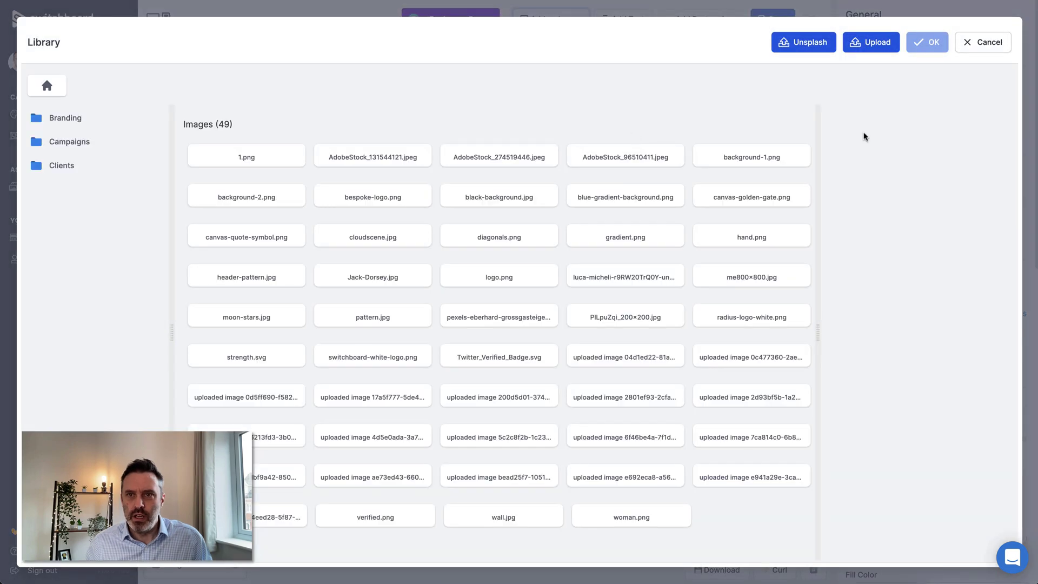
pyautogui.click(814, 42)
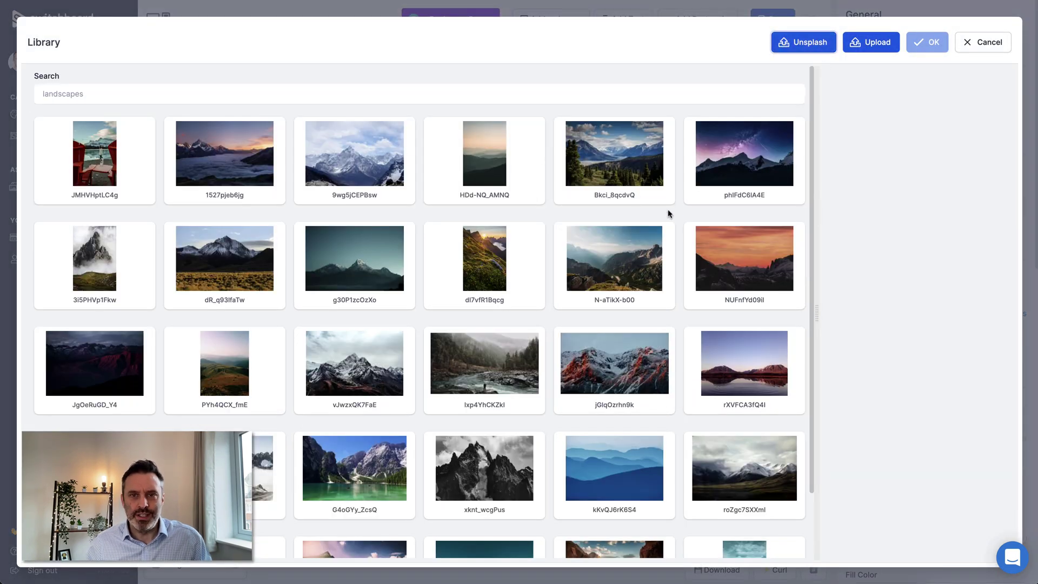
pyautogui.click(615, 168)
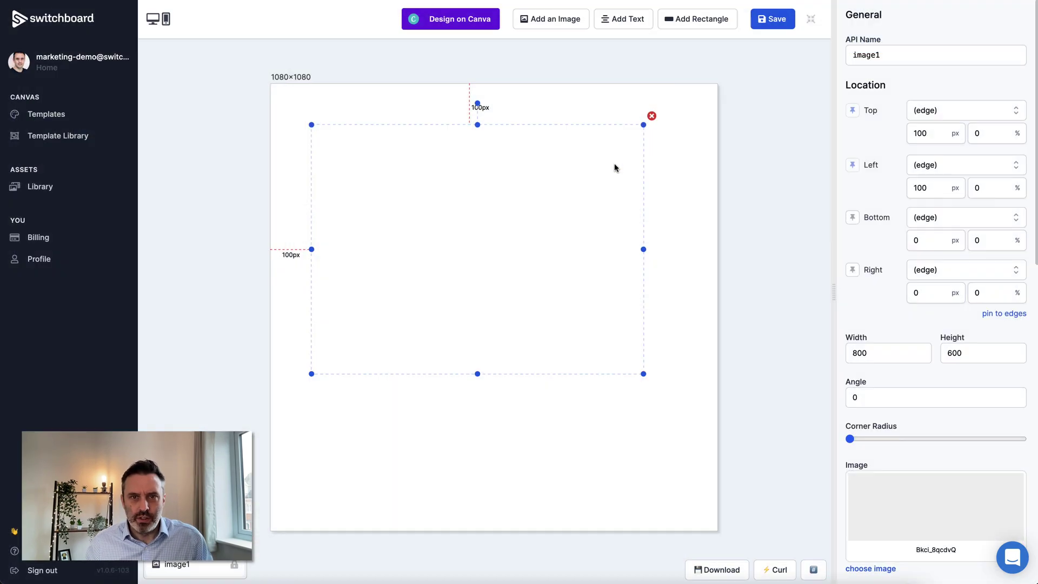
pyautogui.click(999, 314)
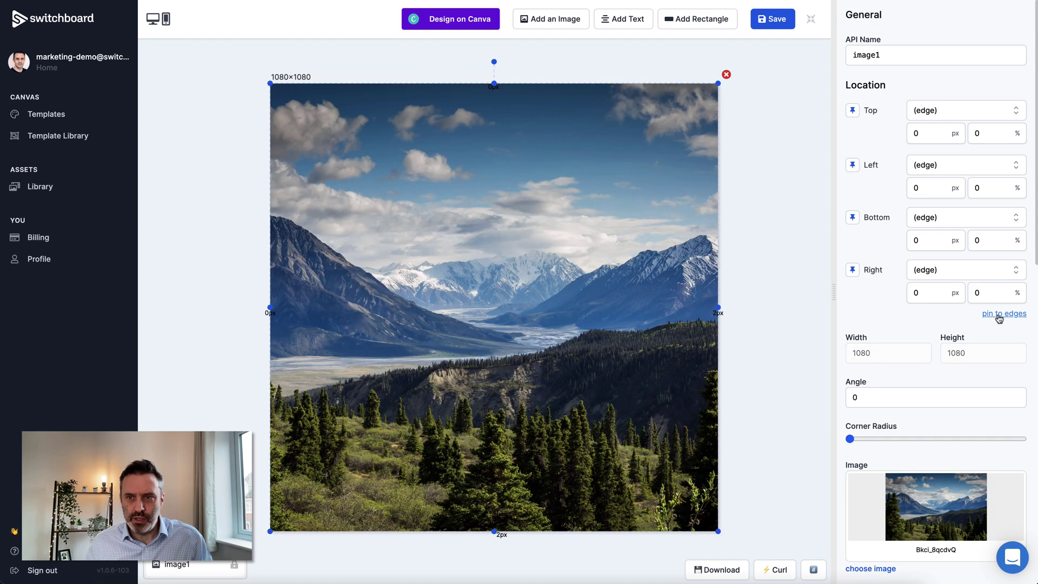
# Preview the template at 1080×1920 story size, then return to 1080×1080
pyautogui.click(167, 16)
pyautogui.click(221, 90)
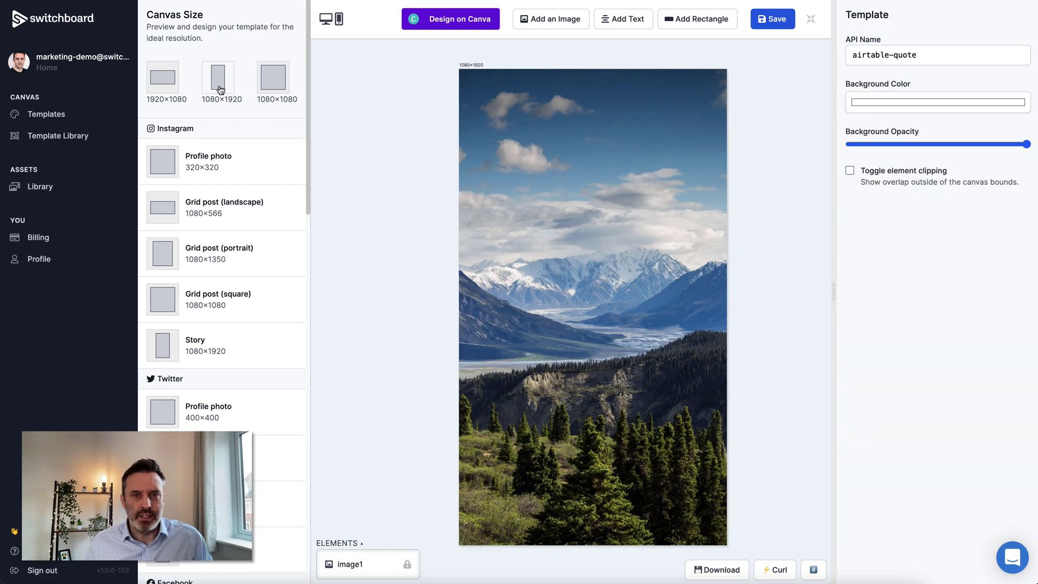
pyautogui.click(273, 78)
pyautogui.click(336, 20)
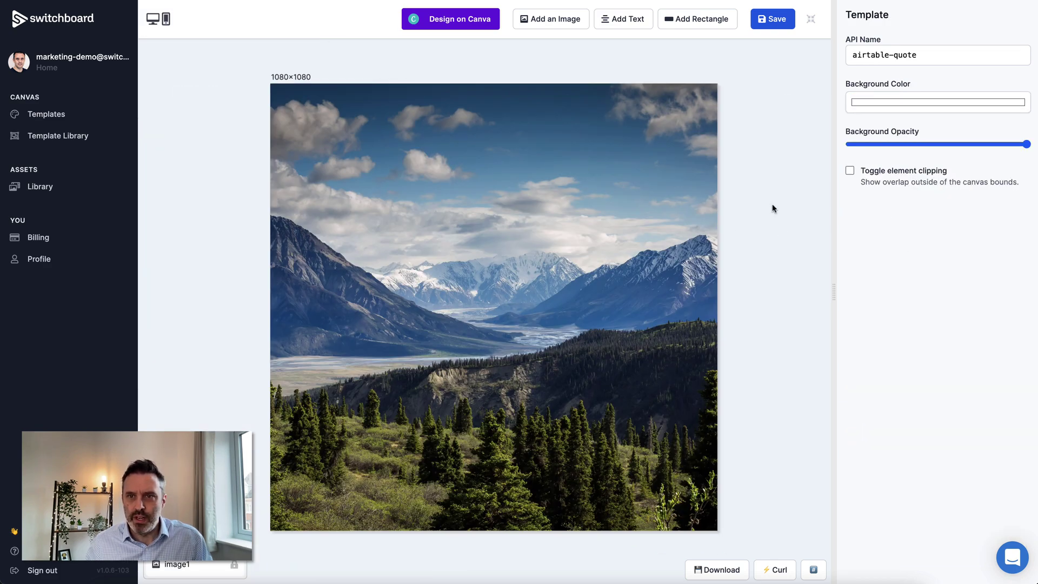
# Make the template background colour dark grey
pyautogui.click(902, 103)
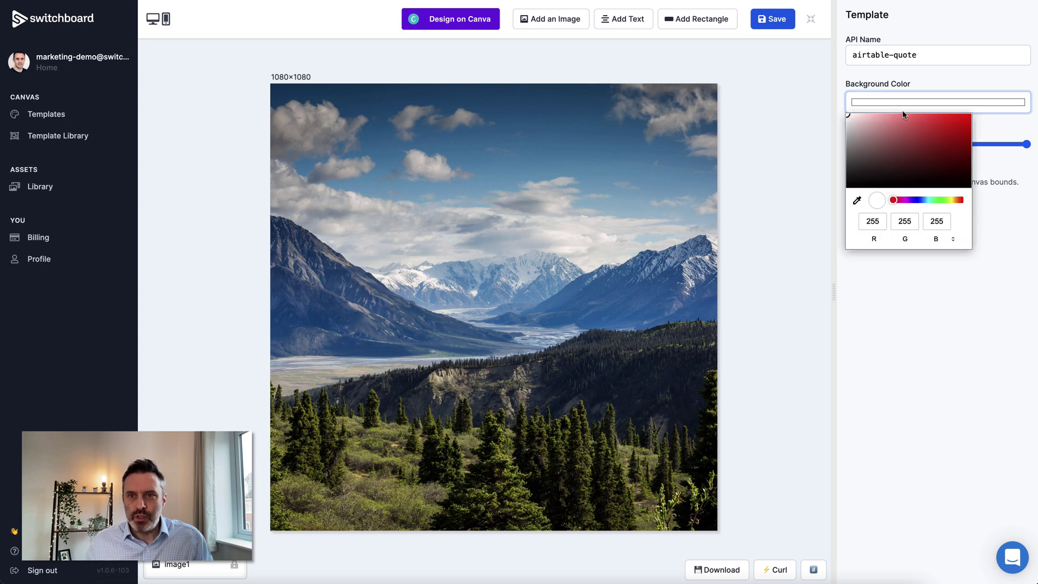
pyautogui.moveTo(878, 142); pyautogui.dragTo(828, 171)
pyautogui.click(824, 254)
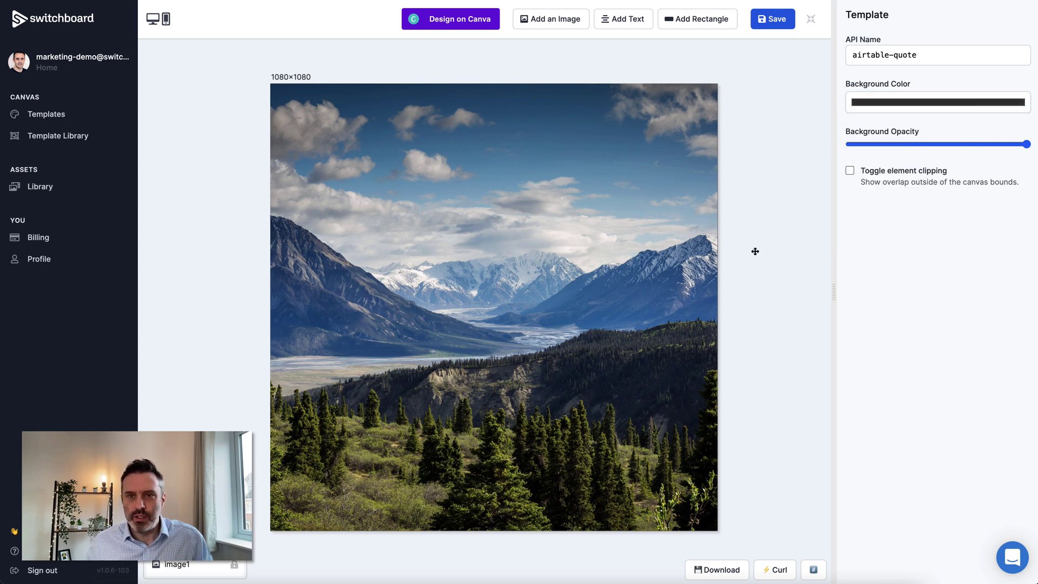
# Dim the landscape photo to about 75% element opacity
pyautogui.click(683, 253)
pyautogui.scroll(-7, 957, 312)
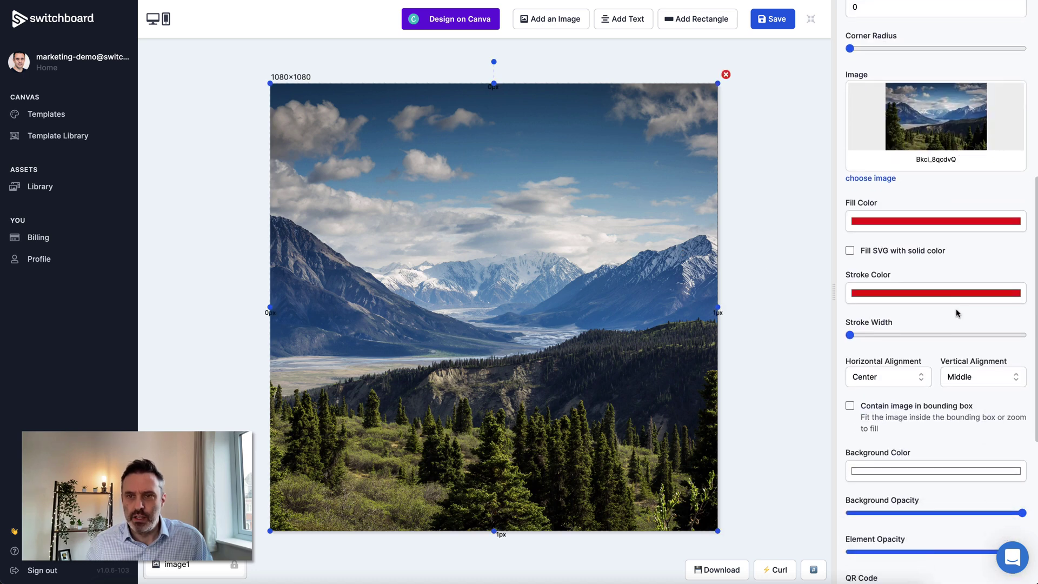
pyautogui.scroll(-5, 957, 313)
pyautogui.click(1016, 370)
pyautogui.moveTo(1016, 369); pyautogui.dragTo(966, 373)
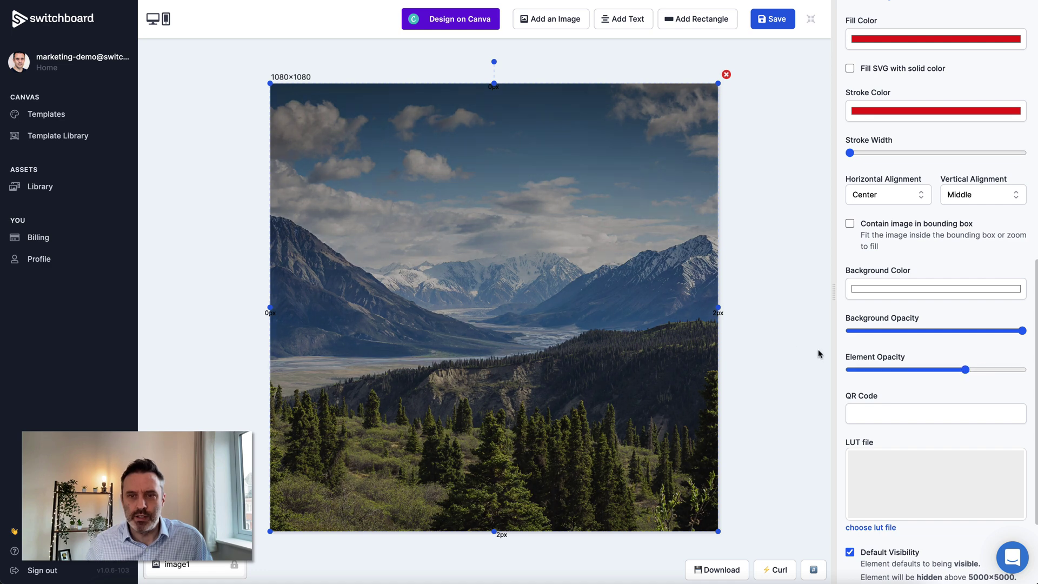
pyautogui.click(798, 293)
# Rename the photo element's API name to backdrop
pyautogui.click(201, 572)
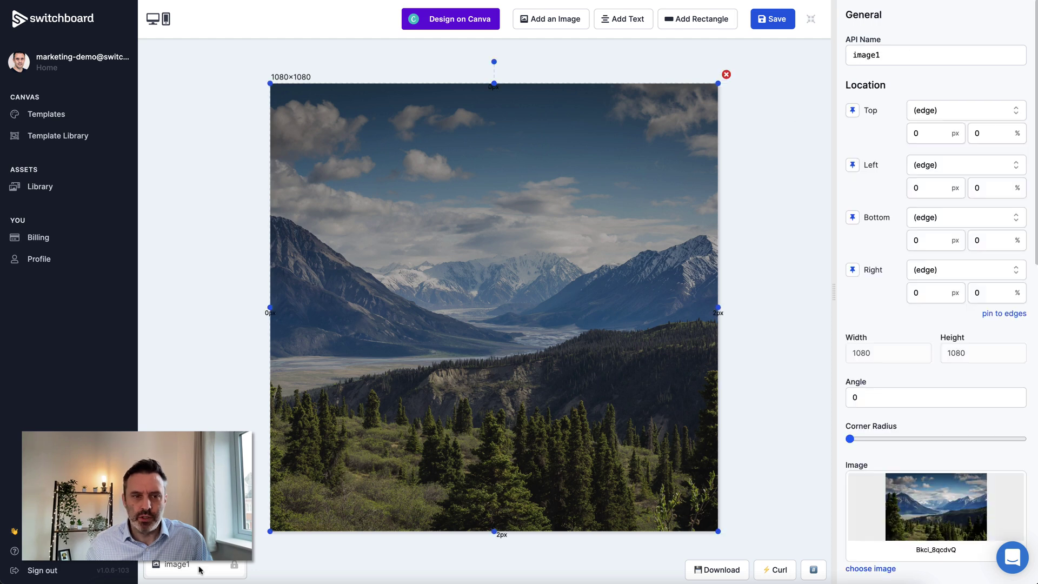
pyautogui.doubleClick(899, 51)
pyautogui.write('backdrop')
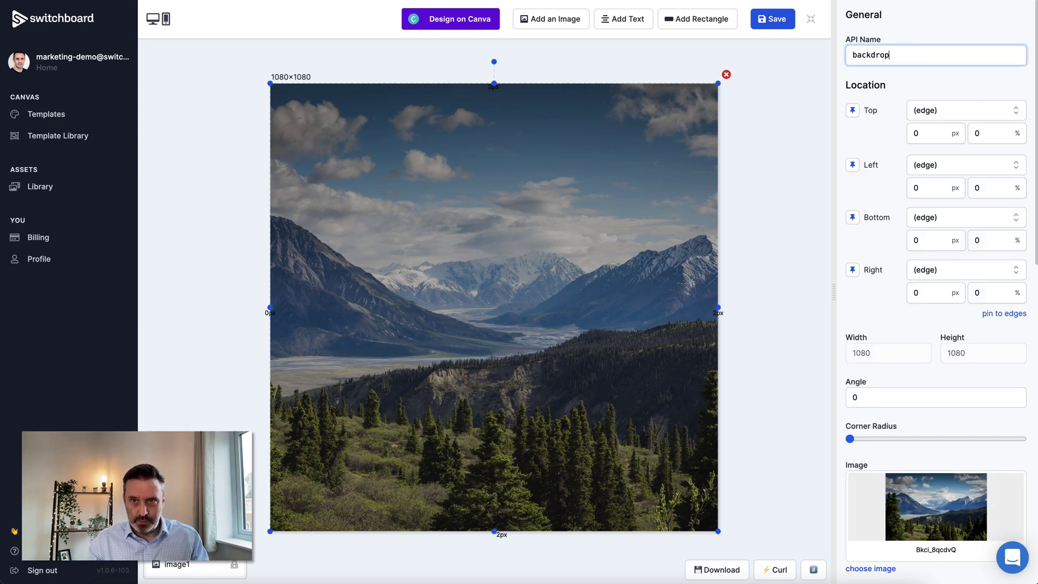
# Add a text element to the canvas with white text colour
pyautogui.click(782, 92)
pyautogui.click(635, 24)
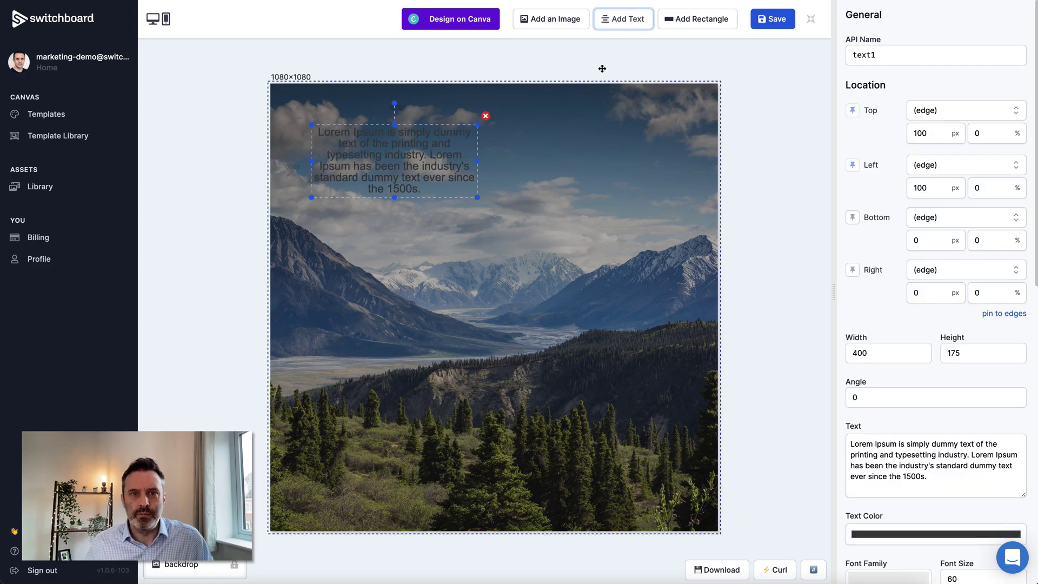
pyautogui.scroll(-2, 914, 390)
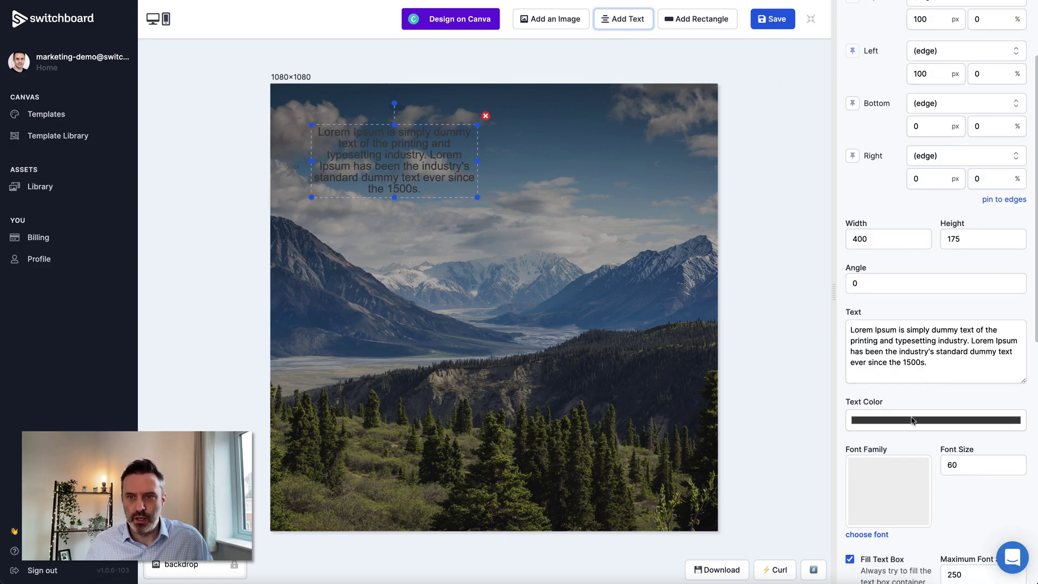
pyautogui.click(914, 420)
pyautogui.moveTo(871, 459); pyautogui.dragTo(823, 421)
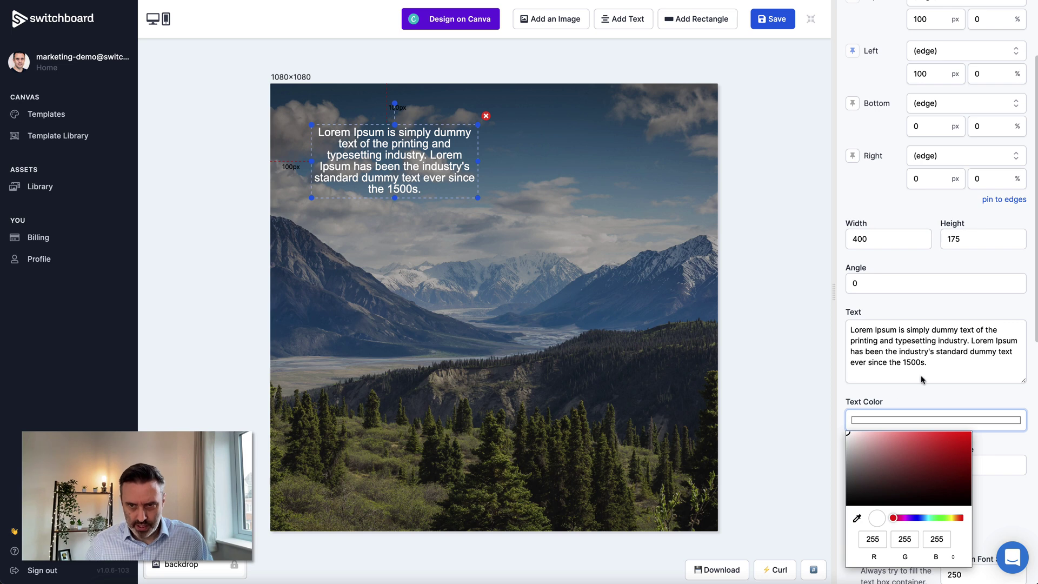
# Change the text to "This is the main quote text." in GT America Bold
pyautogui.tripleClick(930, 363)
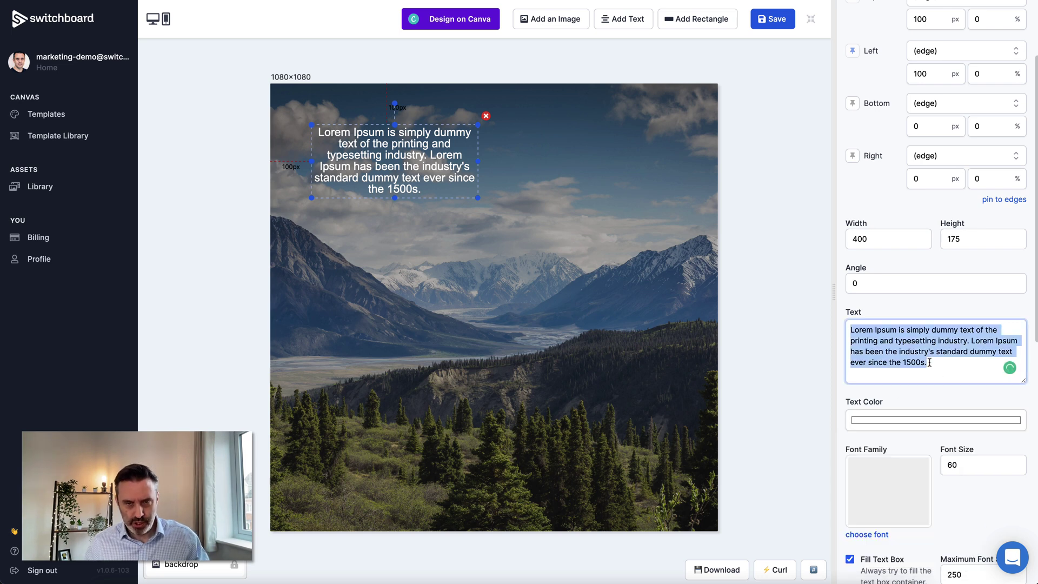
pyautogui.write('This is the main q')
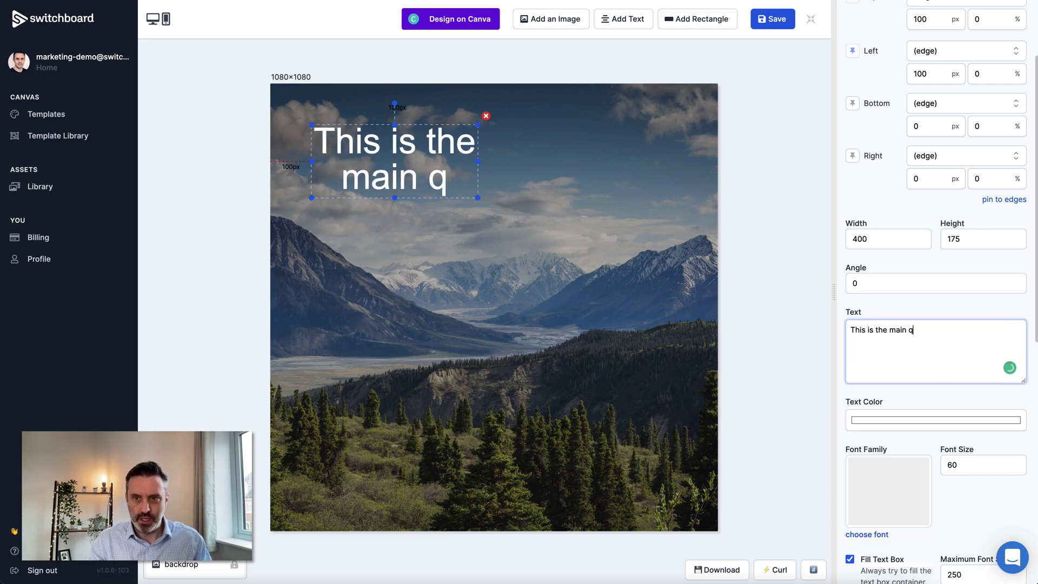
pyautogui.write('uote text.')
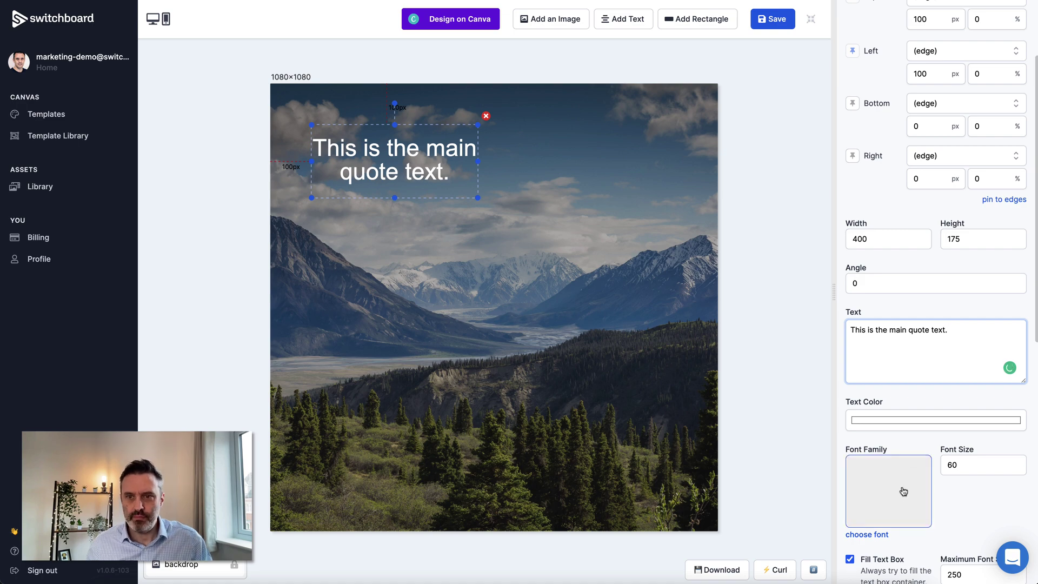
pyautogui.click(899, 495)
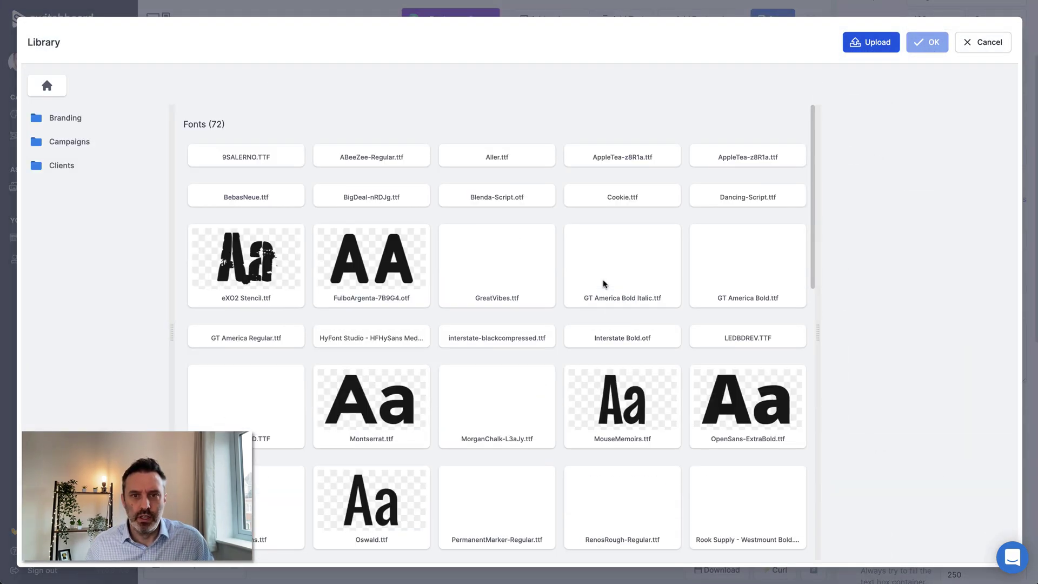
pyautogui.scroll(-4, 484, 318)
pyautogui.scroll(1, 652, 339)
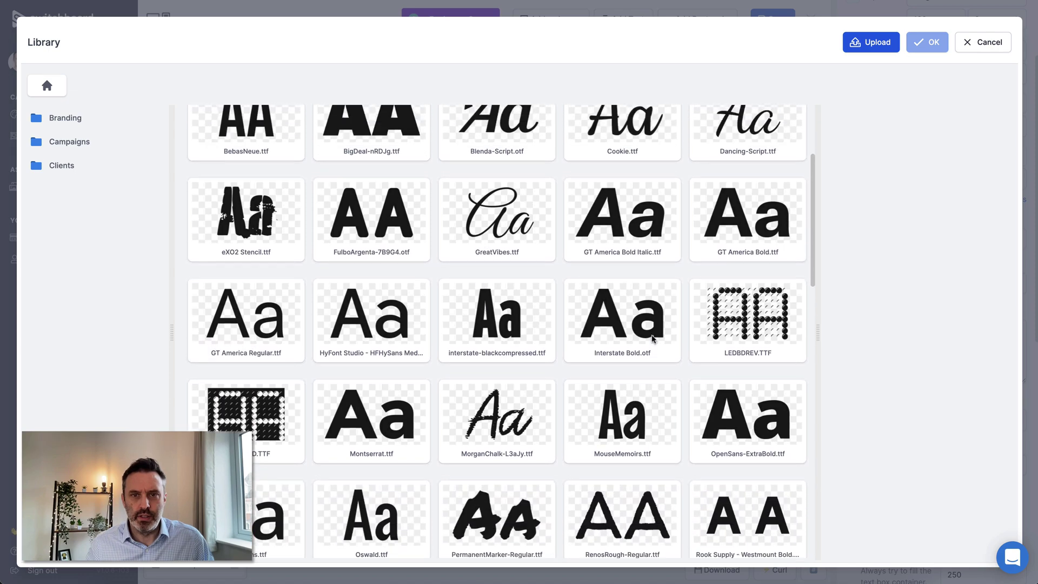
pyautogui.doubleClick(754, 220)
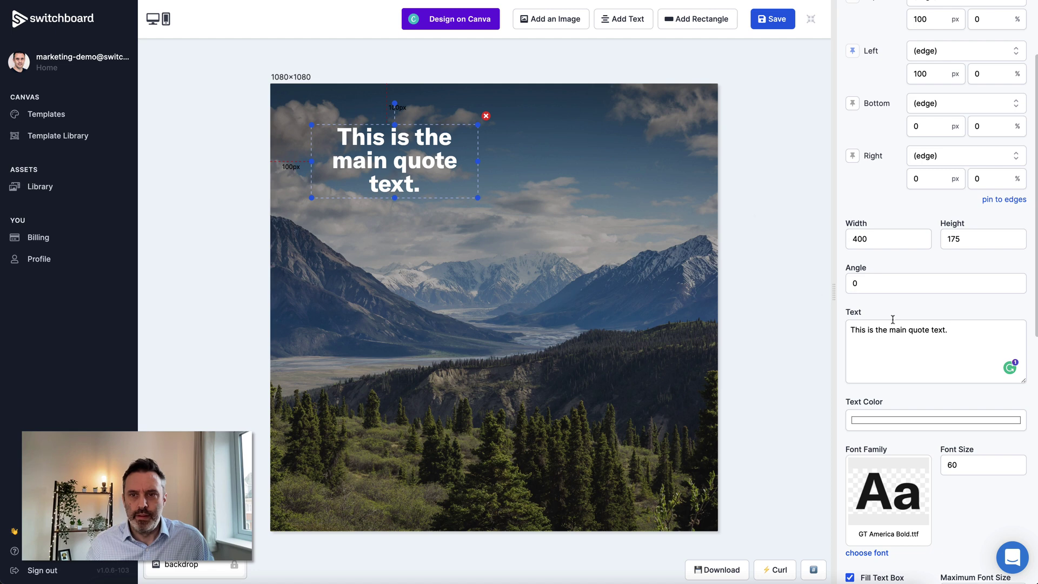
pyautogui.scroll(2, 894, 313)
# Name the text element quote and give it 100 px side offsets, widening it to 880
pyautogui.doubleClick(892, 59)
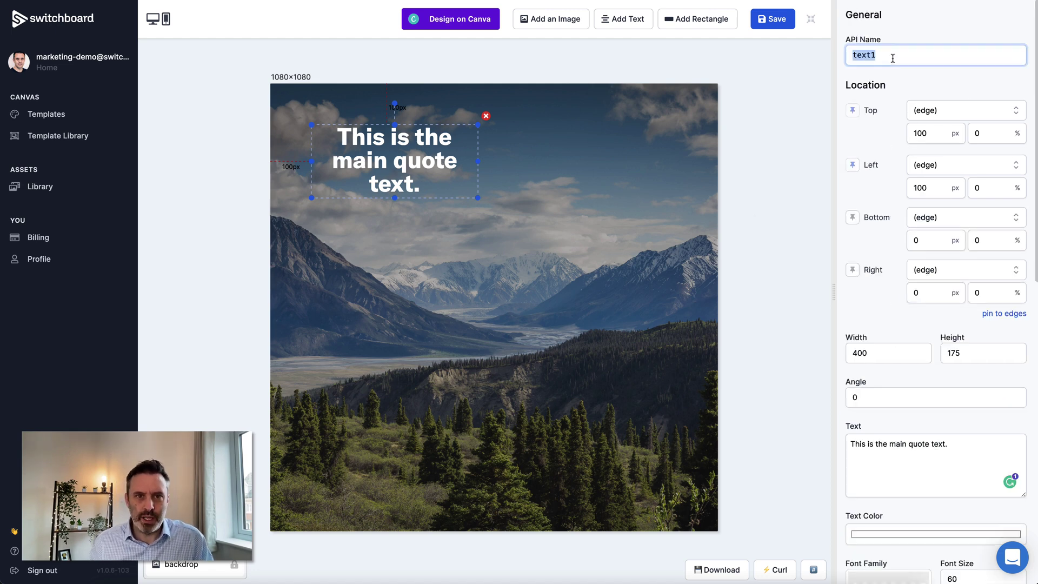
pyautogui.write('quote')
pyautogui.press('Tab')
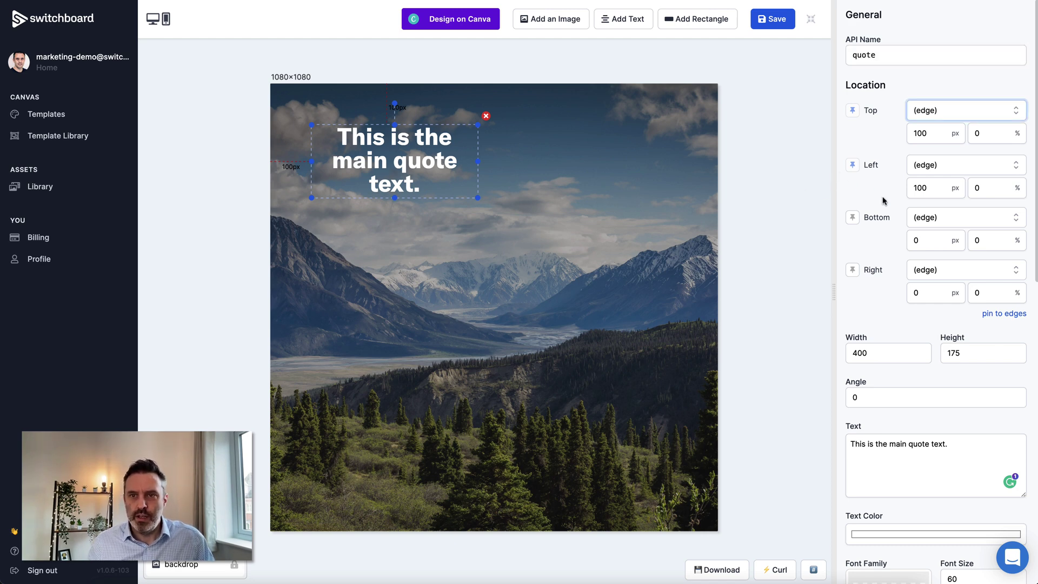
pyautogui.doubleClick(920, 190)
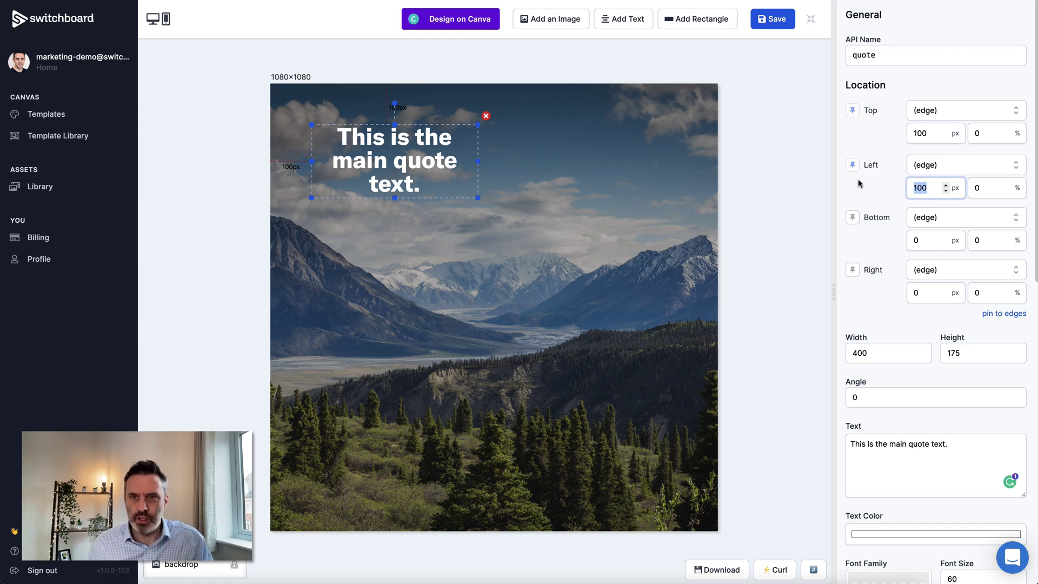
pyautogui.doubleClick(916, 292)
pyautogui.write('100')
pyautogui.click(853, 270)
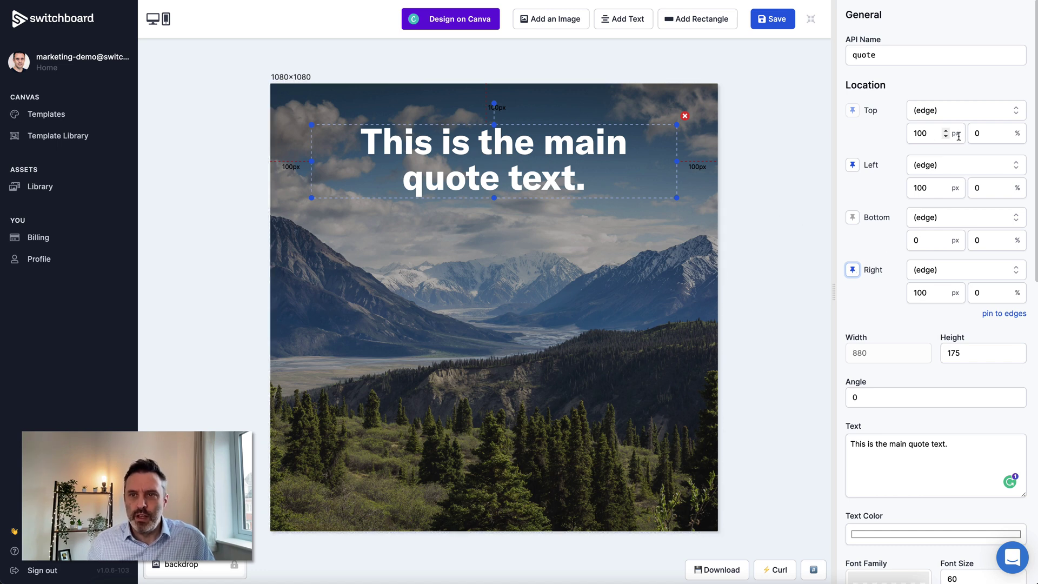
# Set the quote's top offset to 50% and -100 px
pyautogui.doubleClick(921, 132)
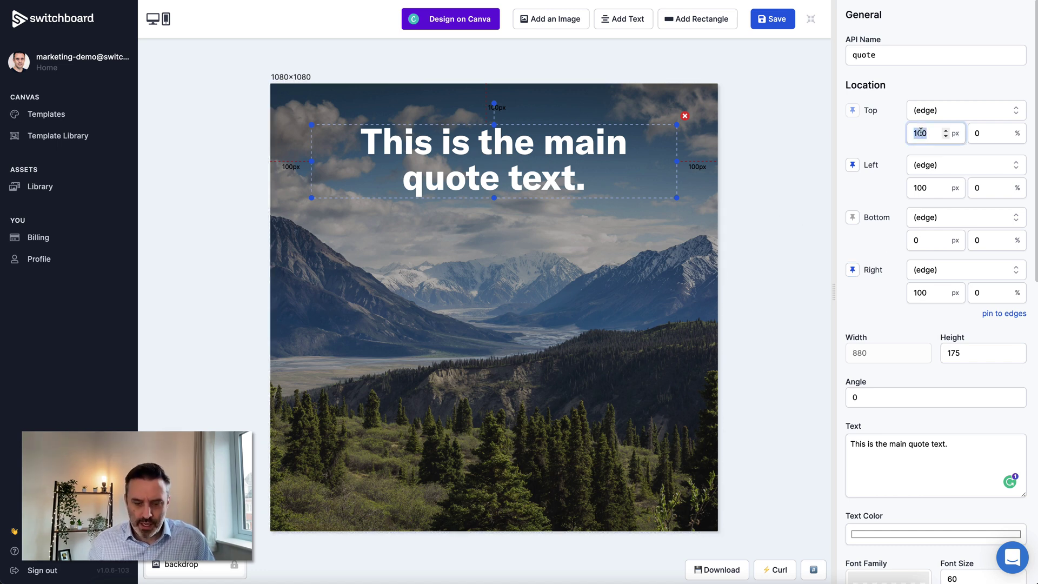
pyautogui.click(986, 134)
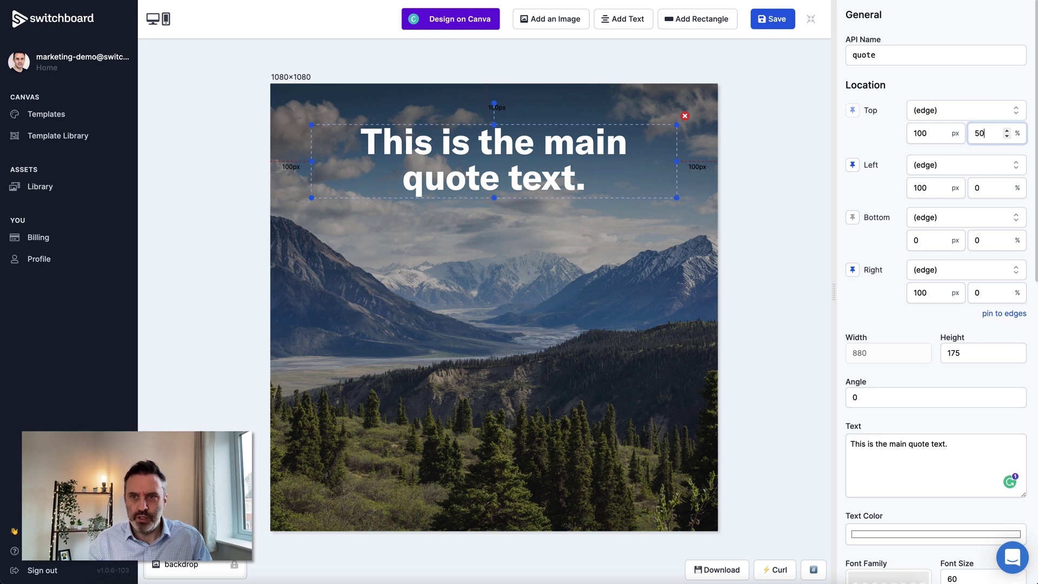
pyautogui.write('50')
pyautogui.press('Tab')
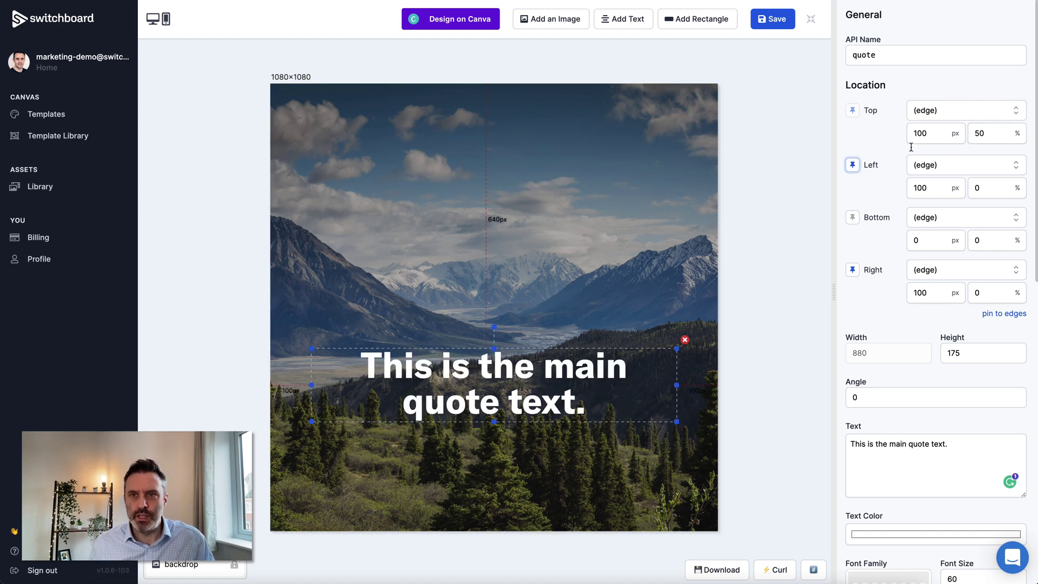
pyautogui.doubleClick(922, 130)
pyautogui.write('-')
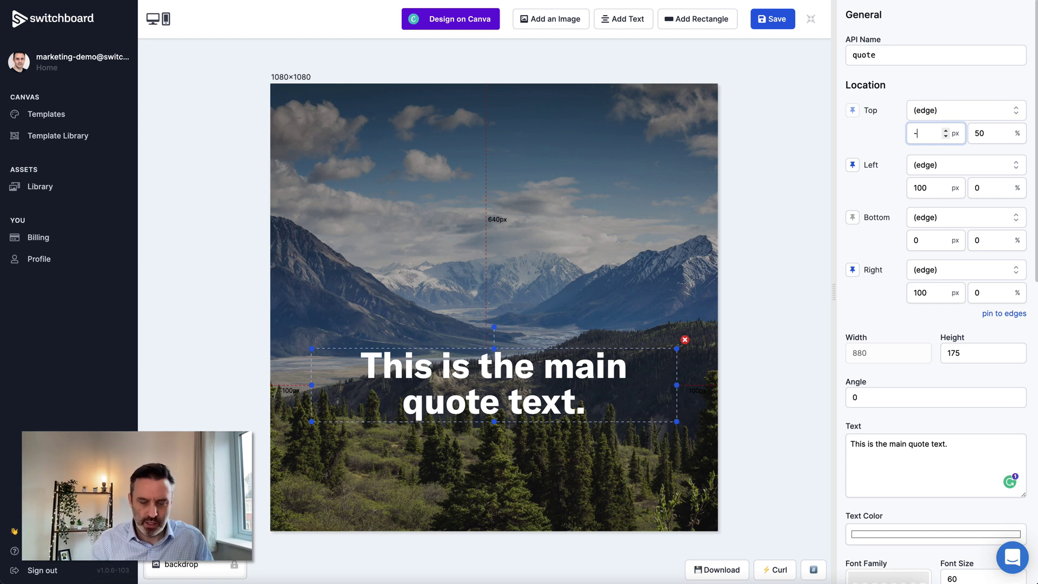
pyautogui.write('80')
pyautogui.press('Tab')
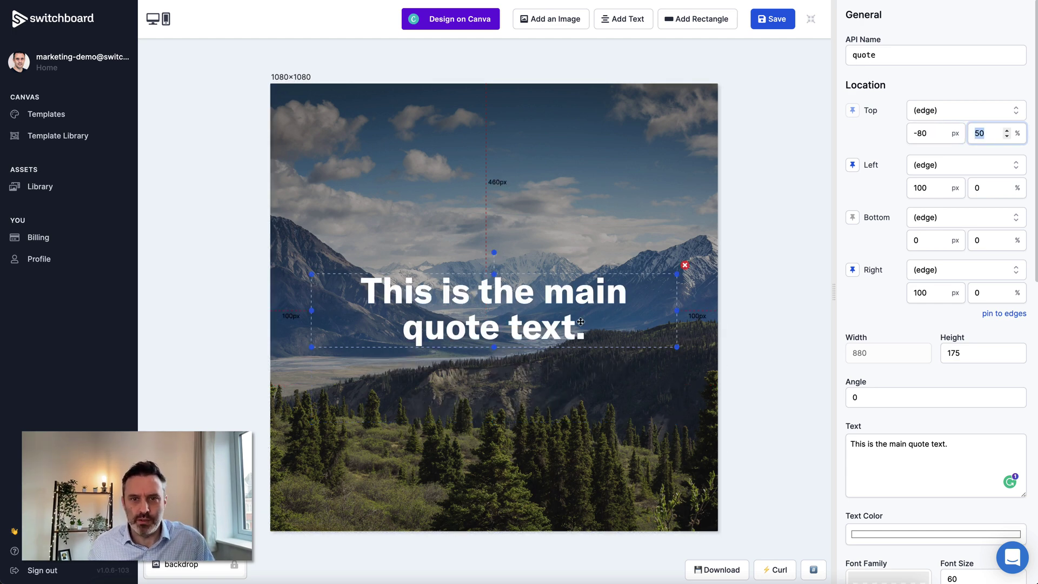
pyautogui.click(931, 133)
pyautogui.write('00')
pyautogui.press('Tab')
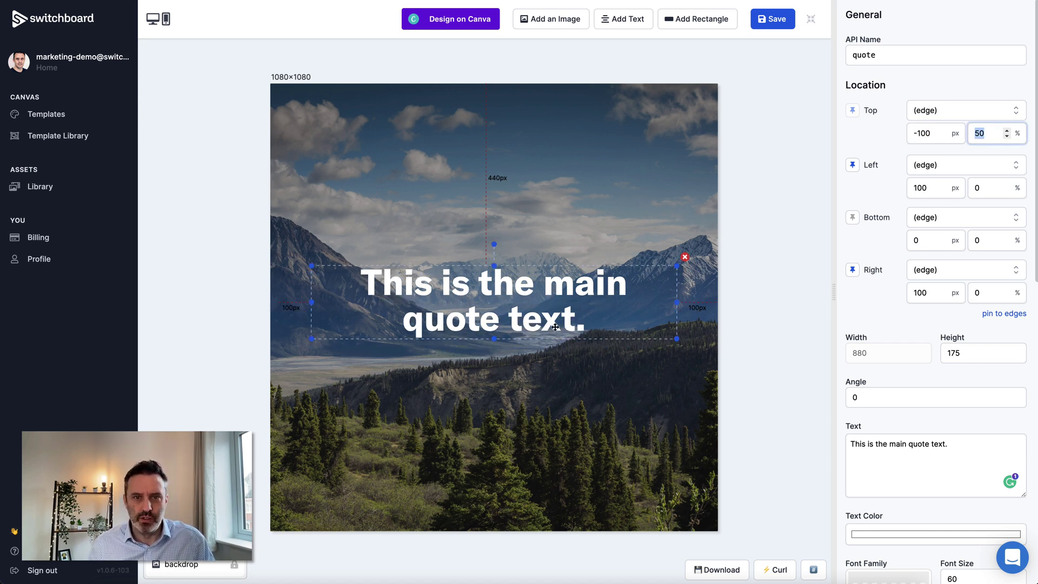
# Duplicate the quote text element
pyautogui.click(813, 301)
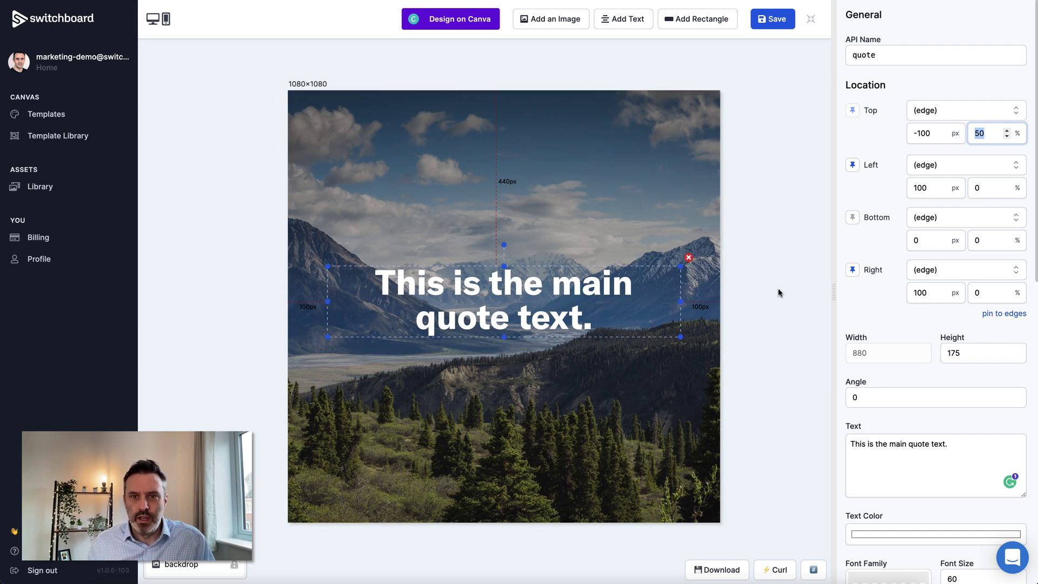
pyautogui.click(607, 292)
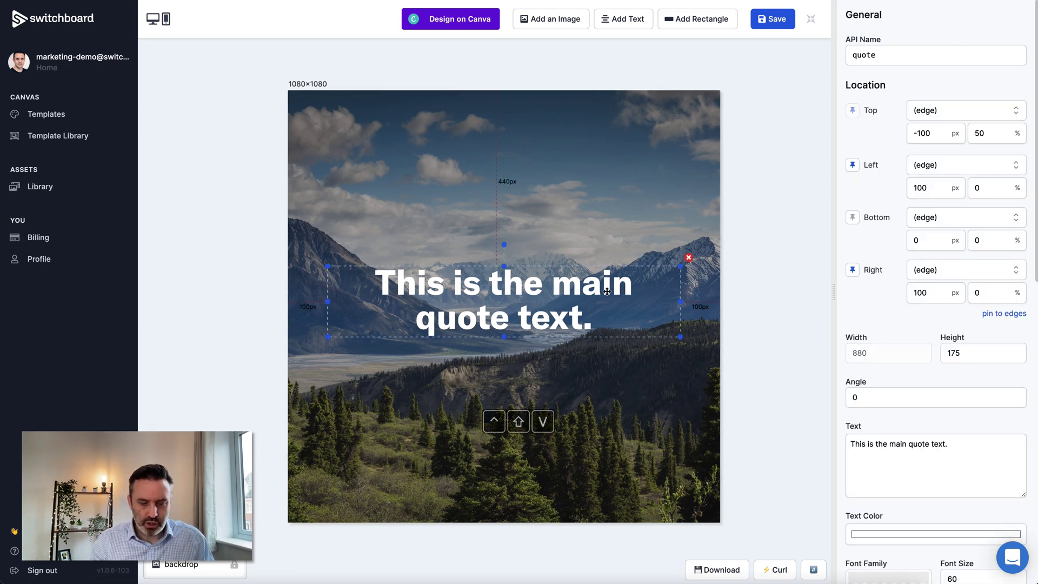
pyautogui.hotkey('ctrl', 'd')
# Rename the duplicate to hashtag and change its text to #hashtag
pyautogui.click(865, 60)
pyautogui.doubleClick(865, 60)
pyautogui.write('hashtag')
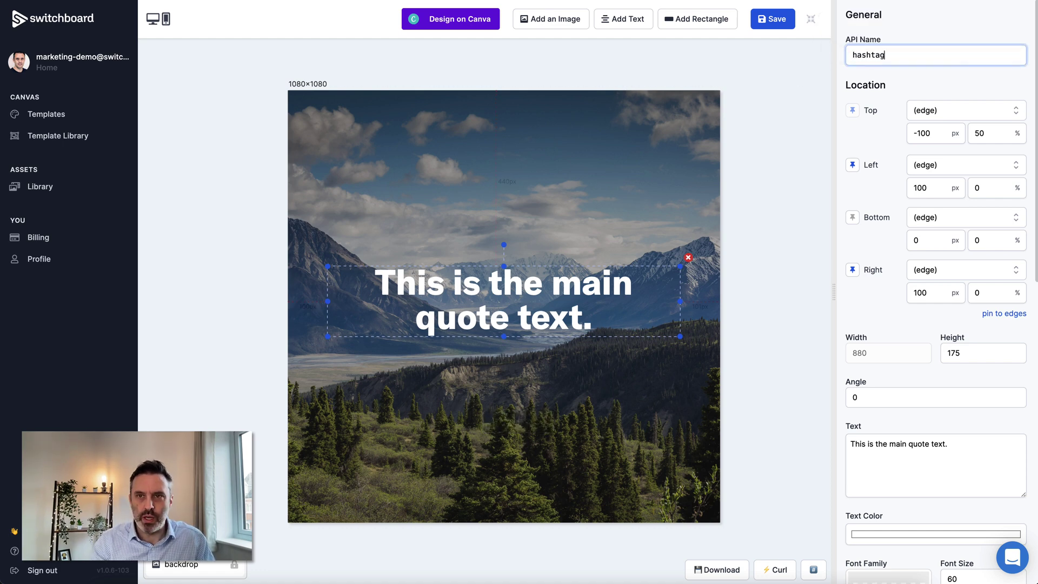
pyautogui.press('Tab')
pyautogui.tripleClick(967, 439)
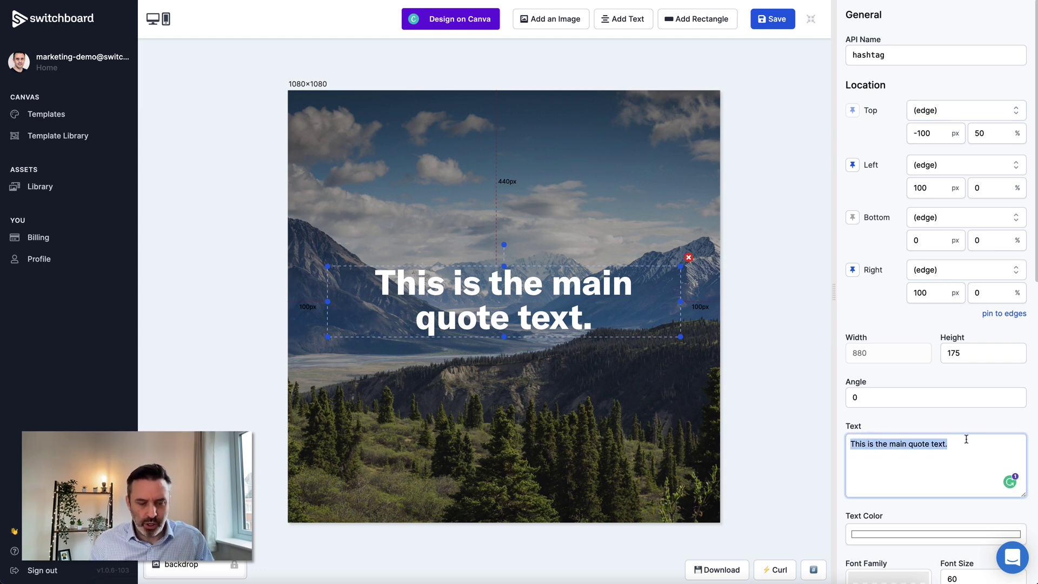
pyautogui.write('#hashtag')
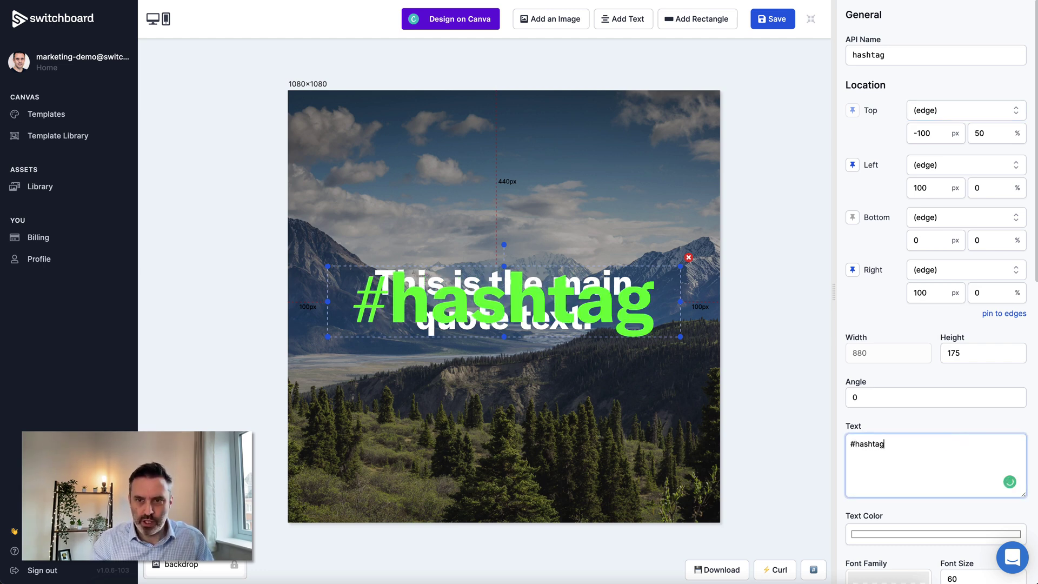
# Set the hashtag element's highlight colour to white
pyautogui.click(957, 392)
pyautogui.scroll(-6, 925, 367)
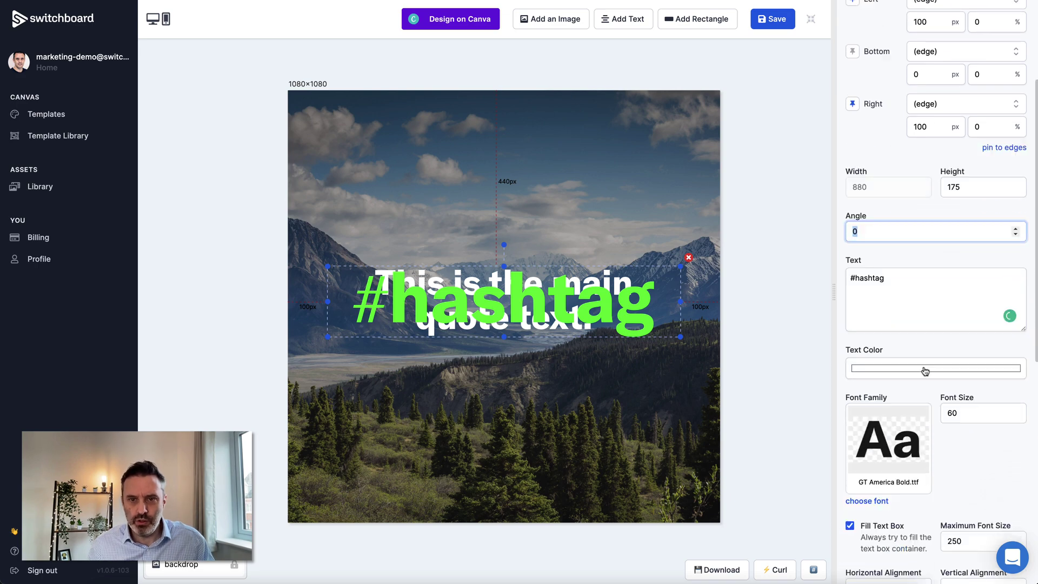
pyautogui.scroll(-5, 925, 371)
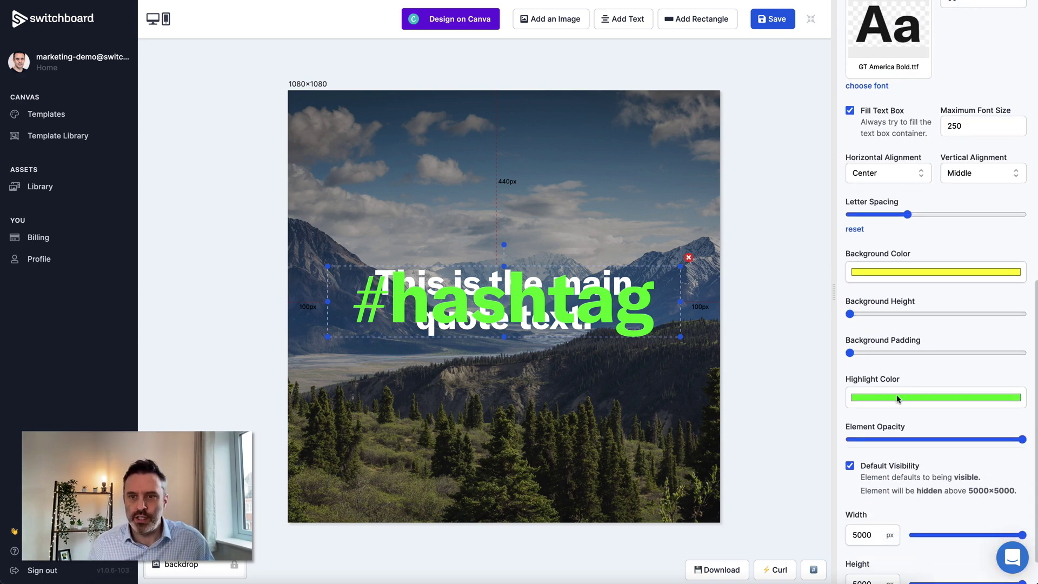
pyautogui.click(897, 399)
pyautogui.moveTo(907, 440); pyautogui.dragTo(848, 410)
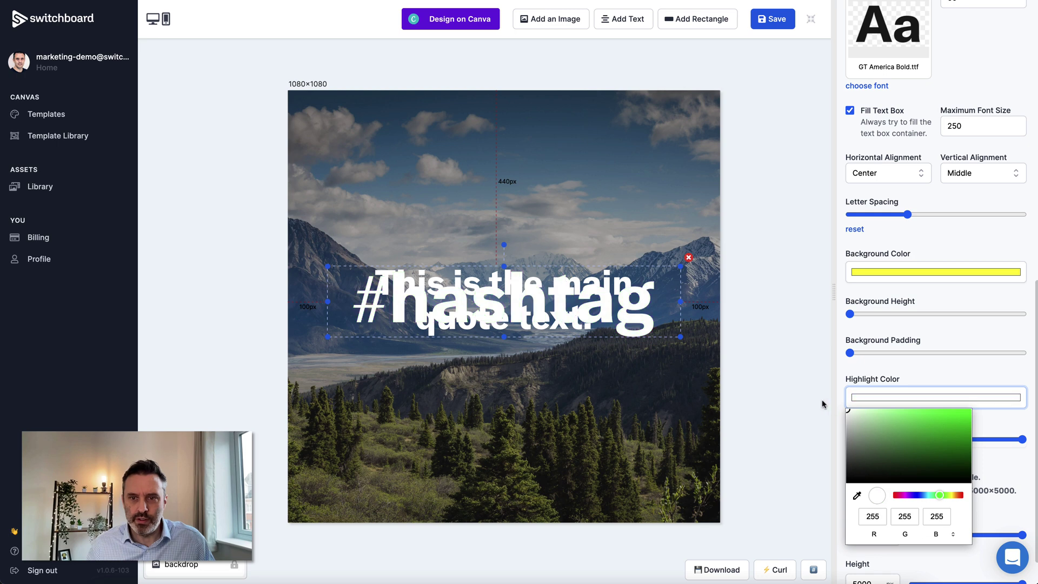
pyautogui.click(957, 374)
pyautogui.scroll(3, 957, 373)
pyautogui.scroll(-1, 957, 373)
pyautogui.scroll(6, 957, 373)
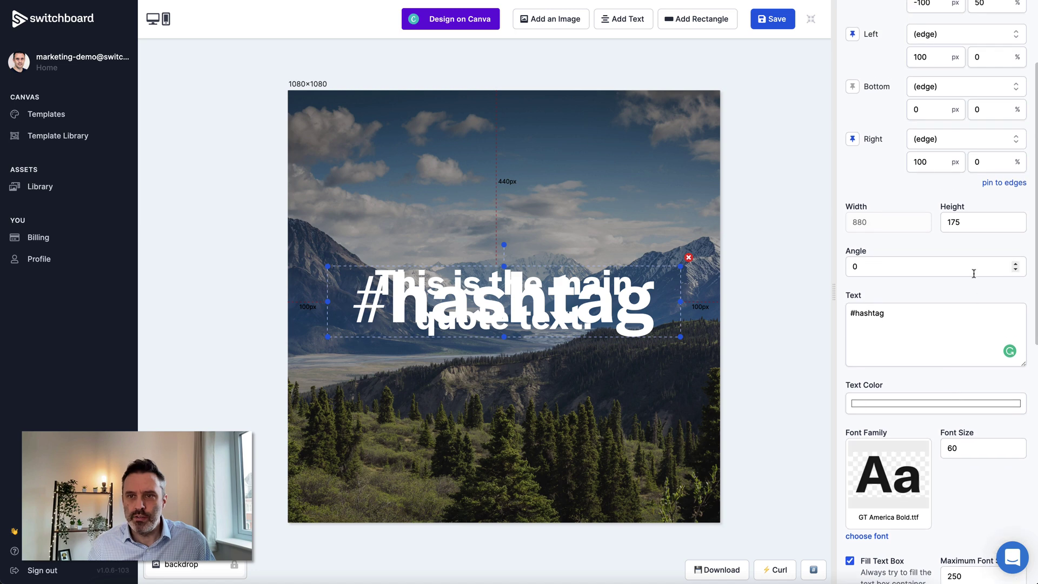
# Set the hashtag text box height to 75 px
pyautogui.doubleClick(961, 221)
pyautogui.write('75')
pyautogui.press('Tab')
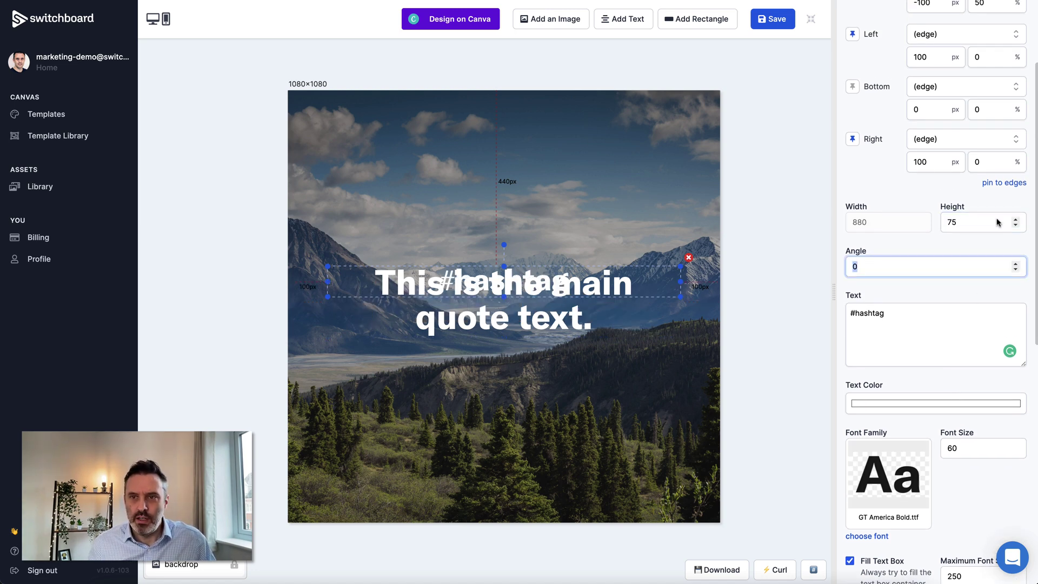
# Anchor the hashtag's top to the quote's bottom edge with a 20 px gap
pyautogui.scroll(3, 866, 181)
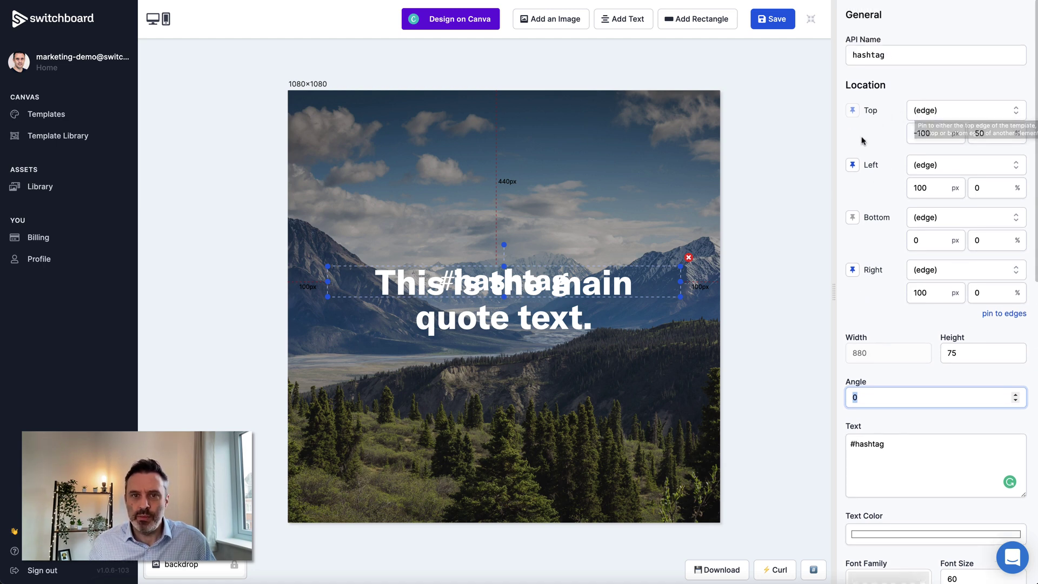
pyautogui.tripleClick(924, 139)
pyautogui.write('0')
pyautogui.press('Tab')
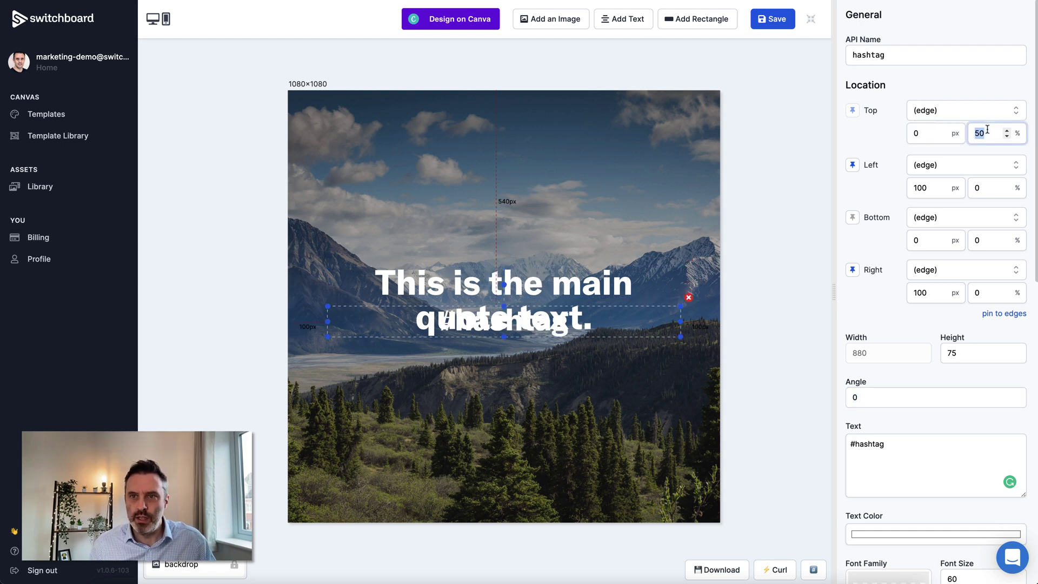
pyautogui.click(965, 110)
pyautogui.click(936, 138)
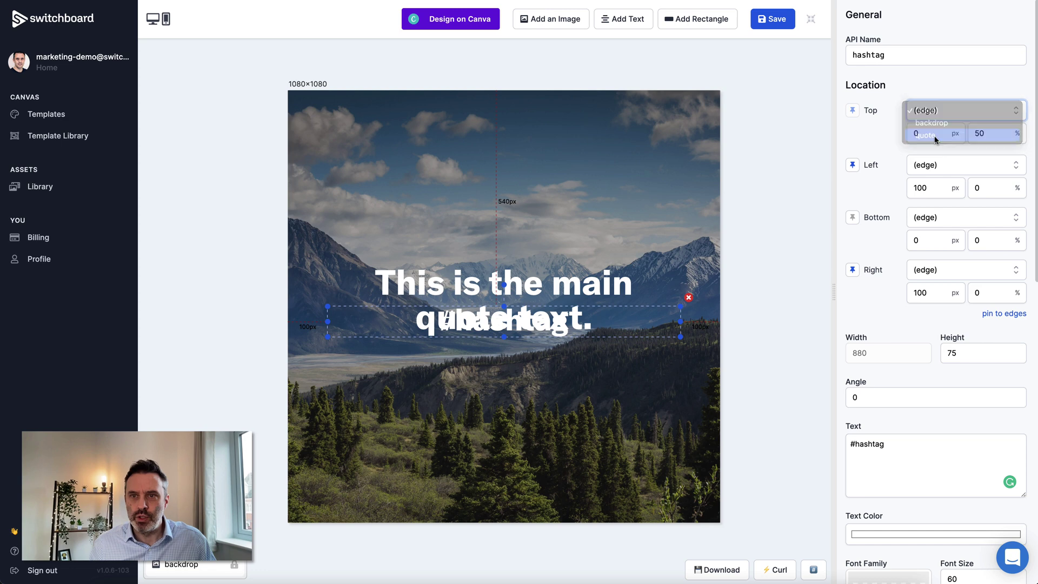
pyautogui.click(993, 134)
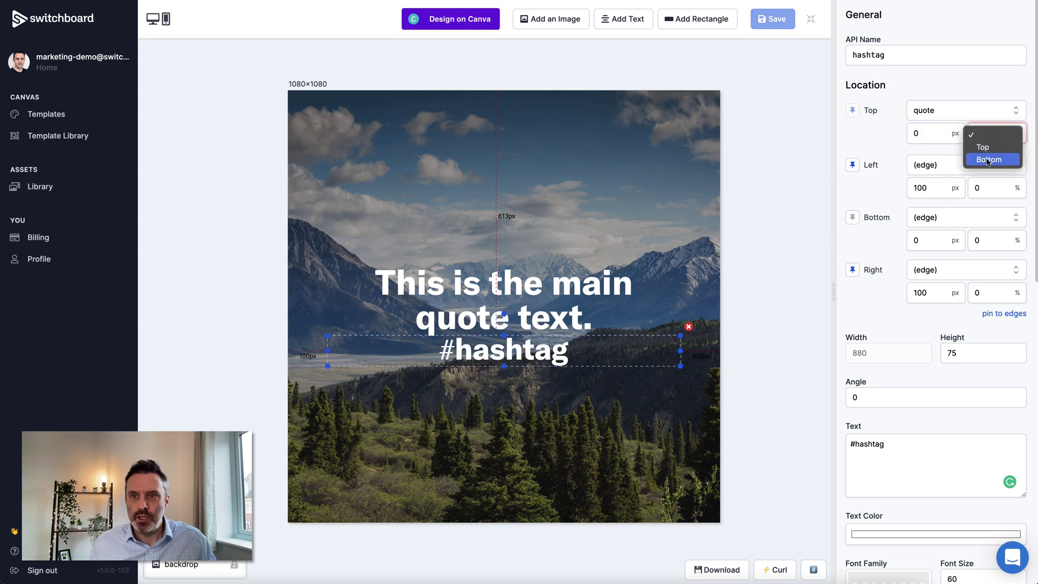
pyautogui.click(987, 162)
pyautogui.doubleClick(926, 134)
pyautogui.write('20')
pyautogui.press('Tab')
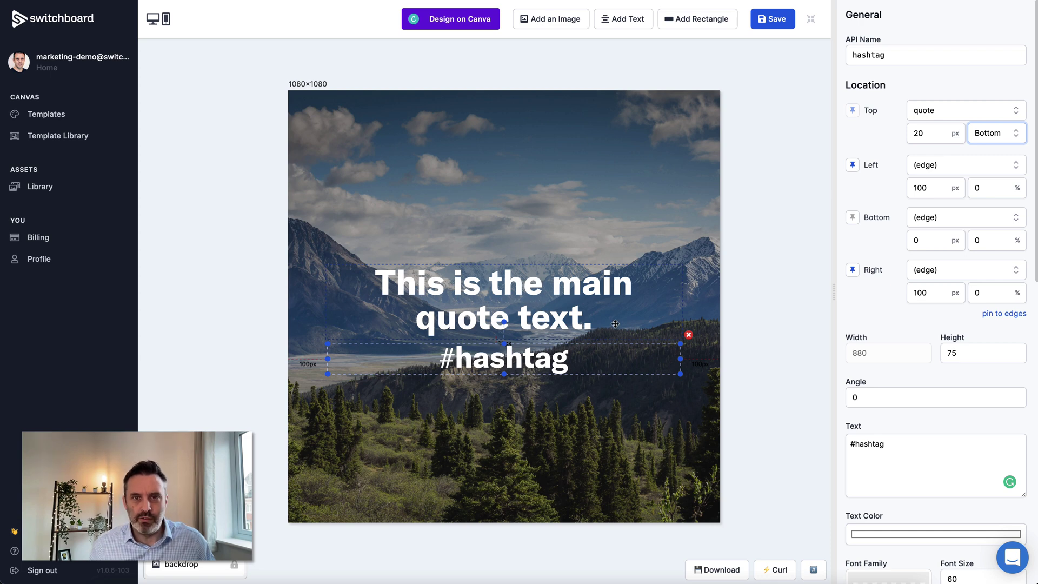
pyautogui.click(753, 312)
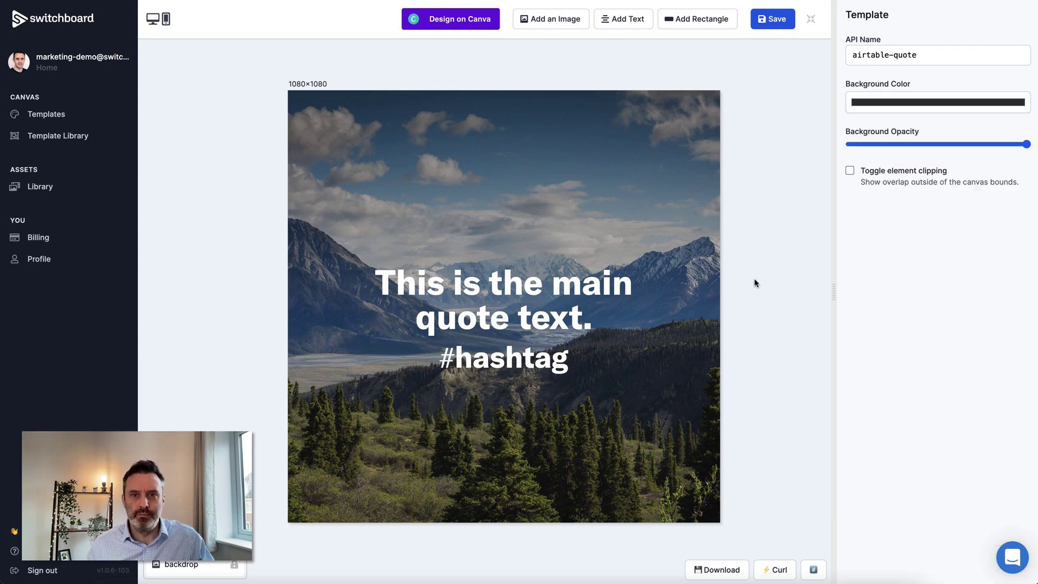
# Save the template, then delete the Notes, Attachments and Status fields in Airtable
pyautogui.click(782, 20)
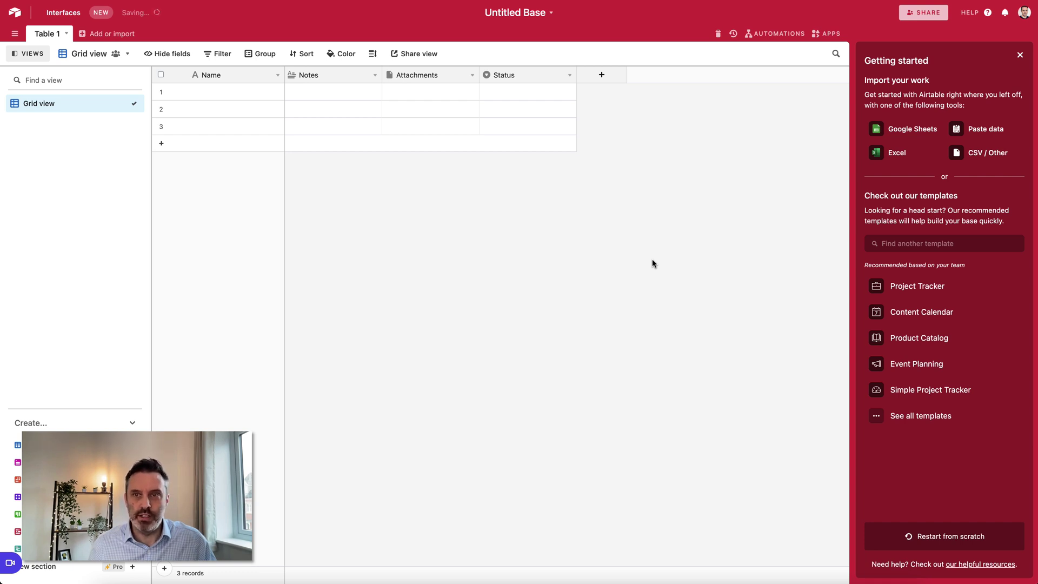
pyautogui.click(1022, 54)
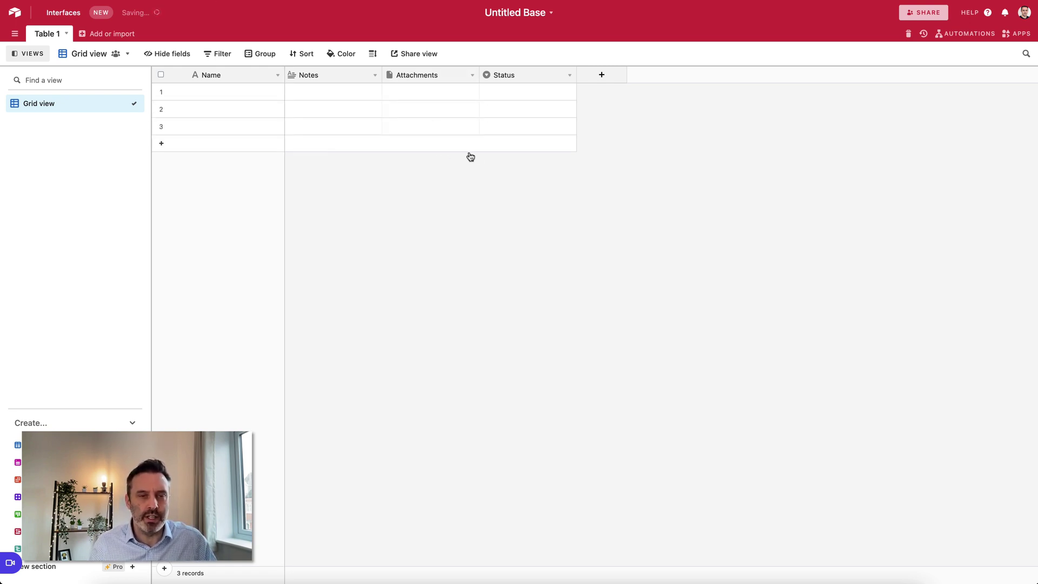
pyautogui.click(375, 75)
pyautogui.click(329, 312)
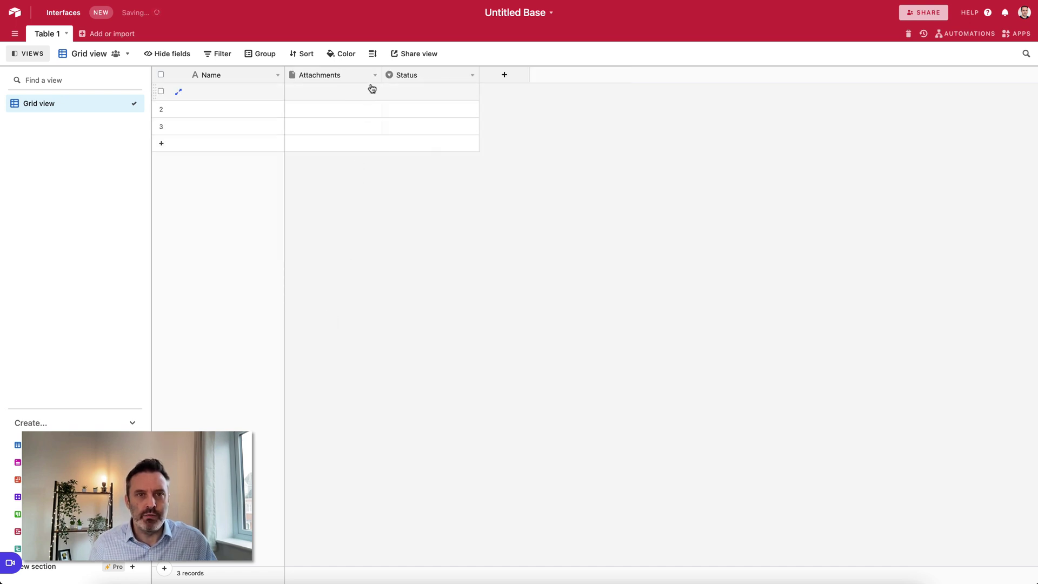
pyautogui.click(375, 75)
pyautogui.click(334, 313)
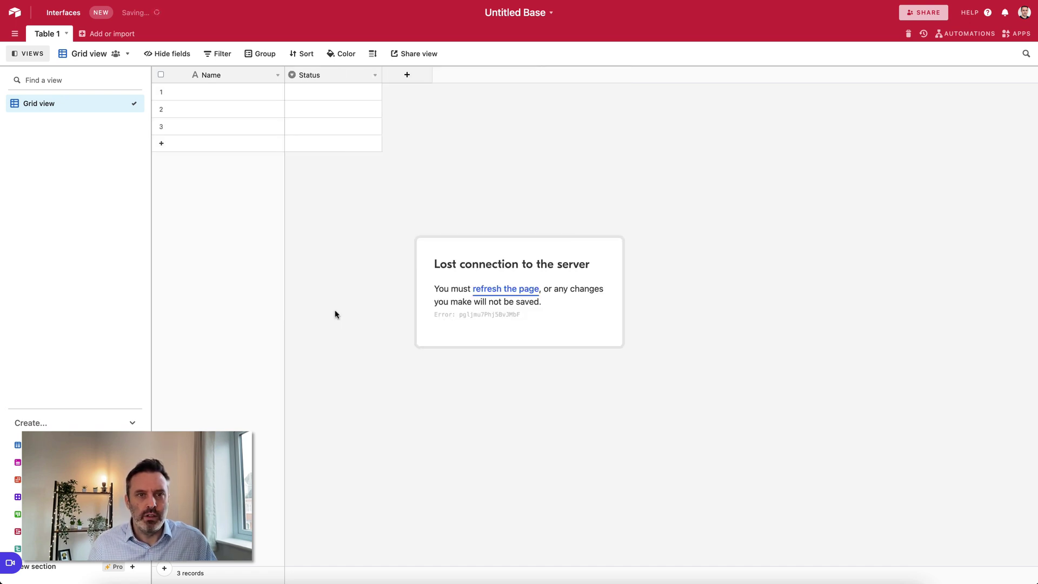
pyautogui.click(373, 75)
pyautogui.click(347, 316)
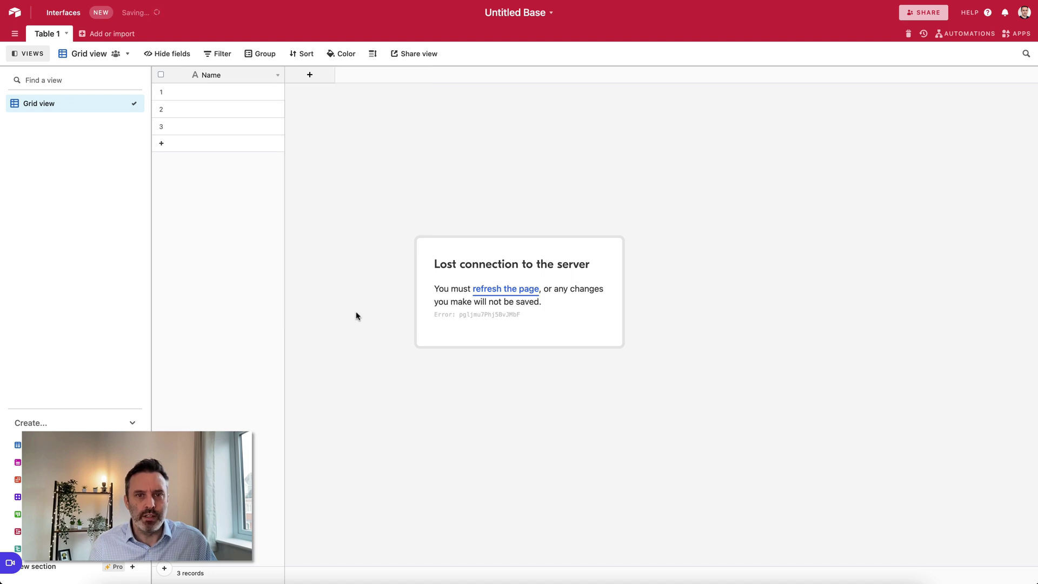
# Reload the page after the lost connection and begin adding a new field
pyautogui.click(311, 76)
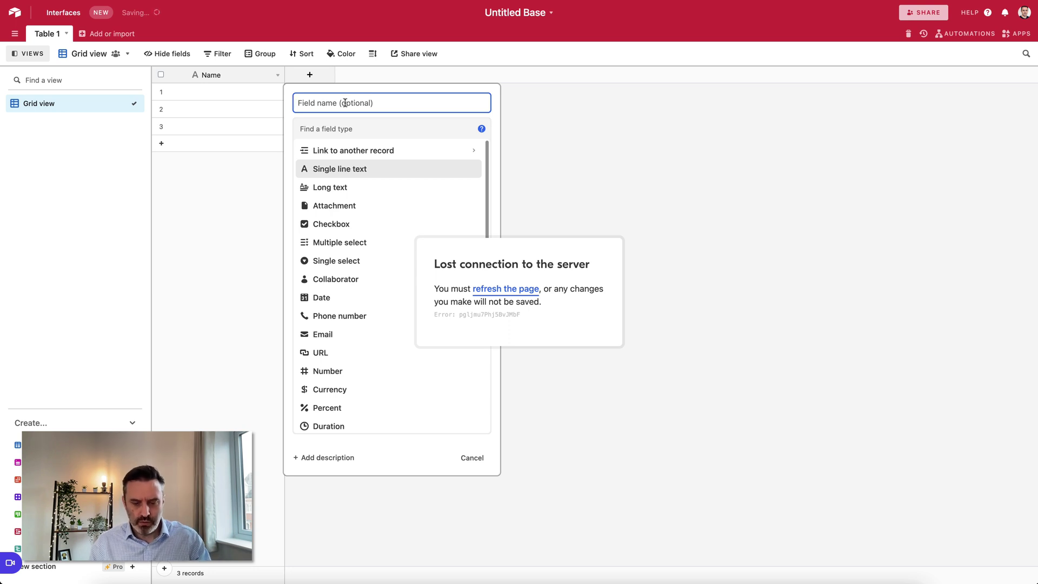
pyautogui.click(503, 295)
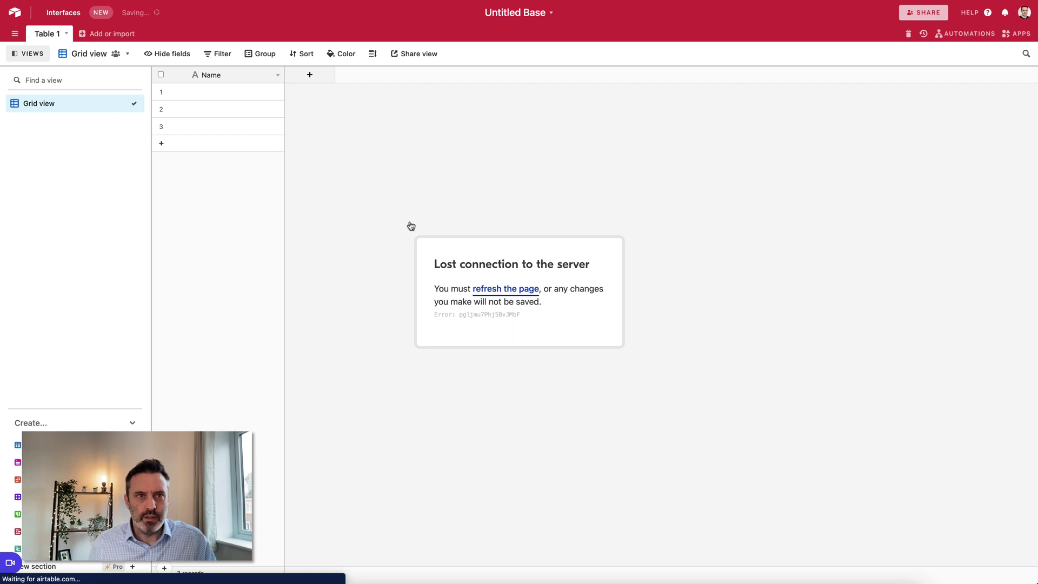
pyautogui.click(318, 77)
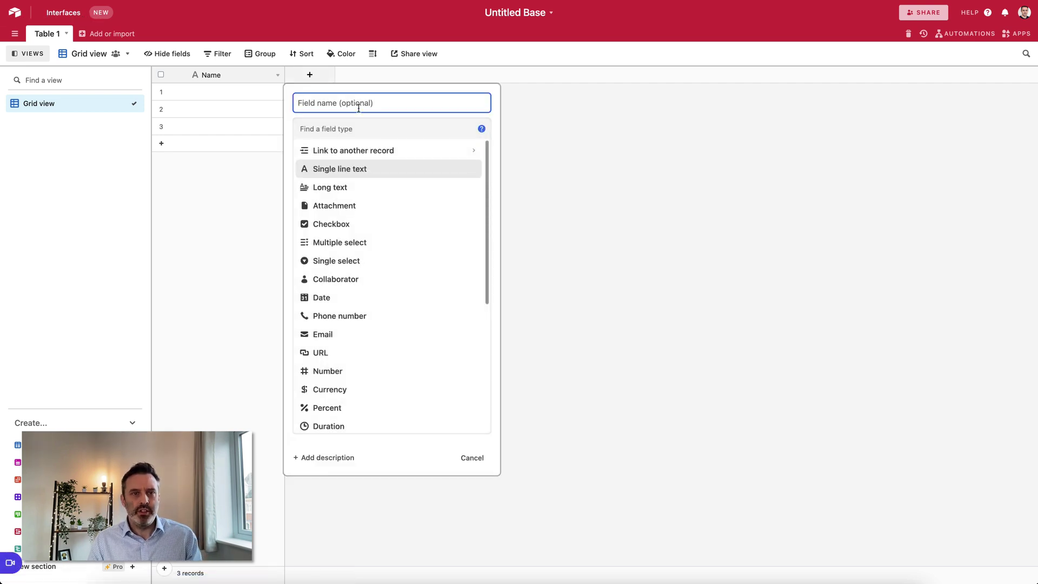
# Create single line text fields quote:text, hashtag:text and template after Name
pyautogui.write('quote:text')
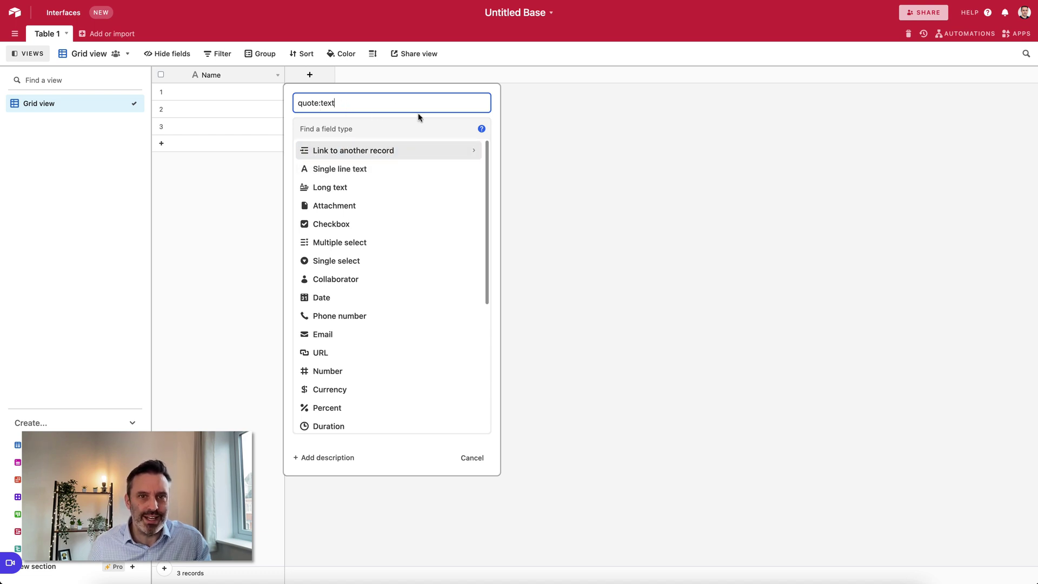
pyautogui.click(537, 134)
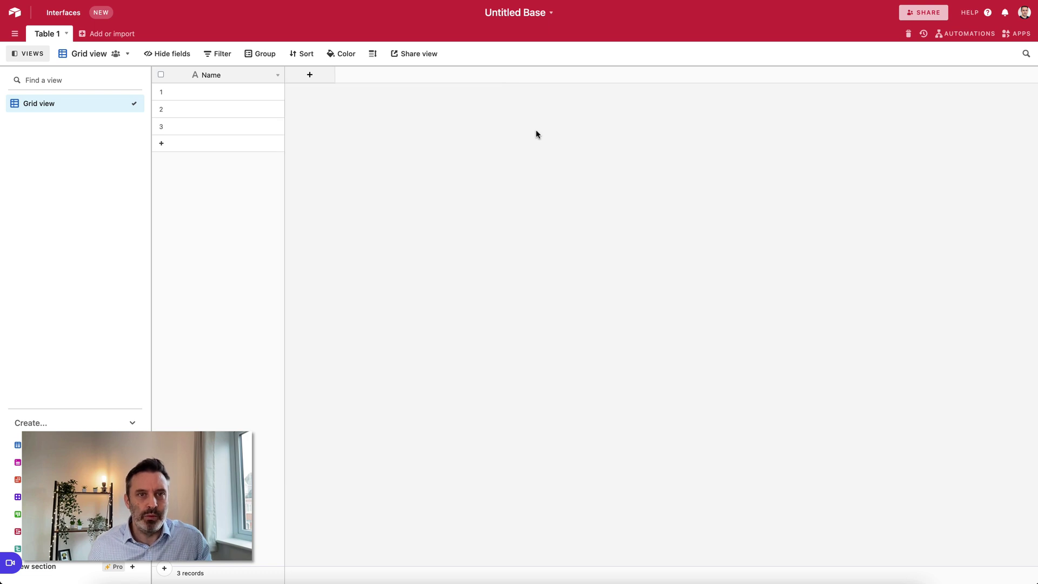
pyautogui.click(321, 78)
pyautogui.write('quote:text')
pyautogui.press('Return')
pyautogui.click(407, 76)
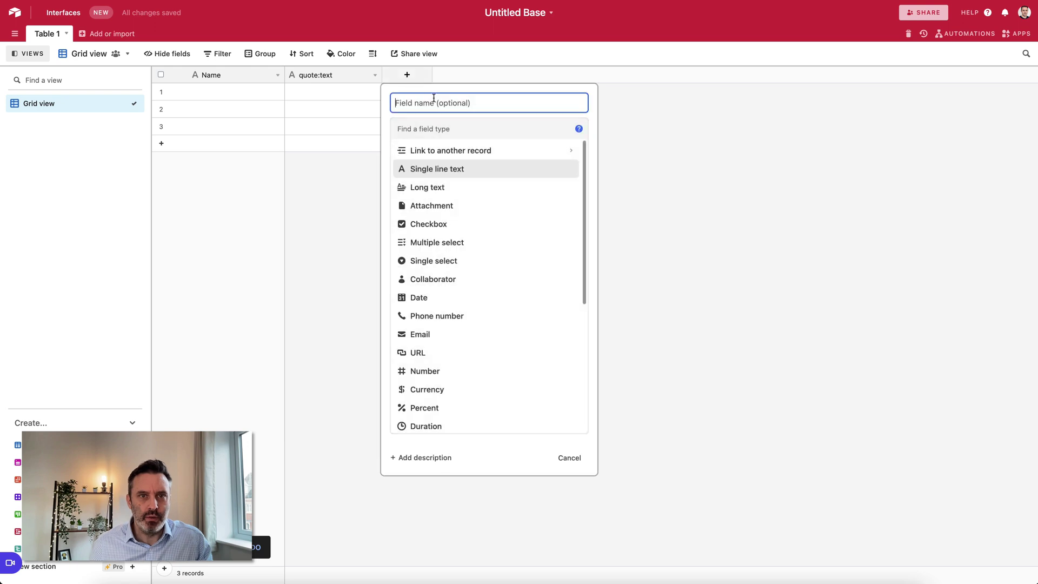
pyautogui.write('hashtag:text')
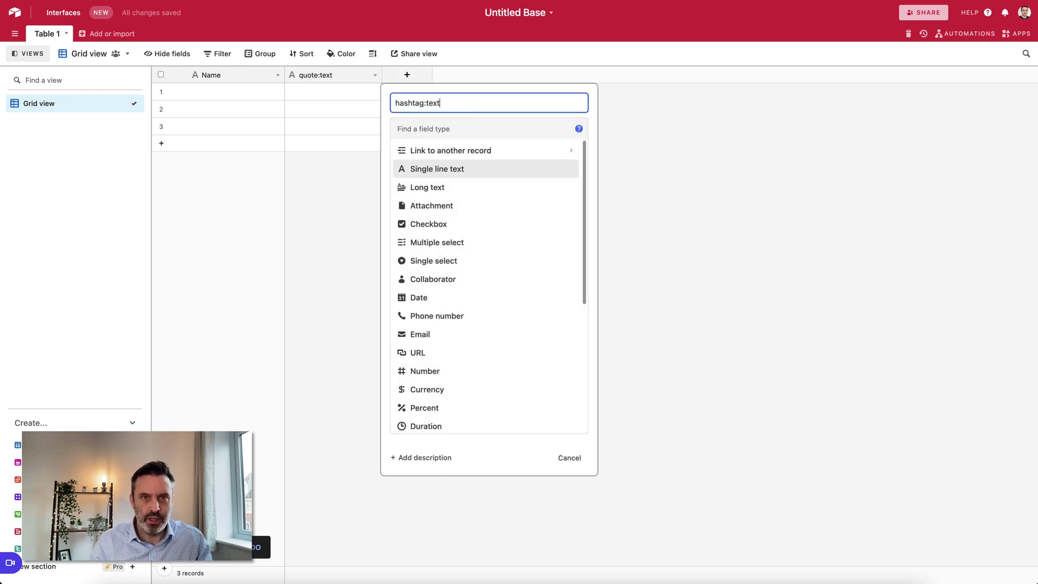
pyautogui.press('Return')
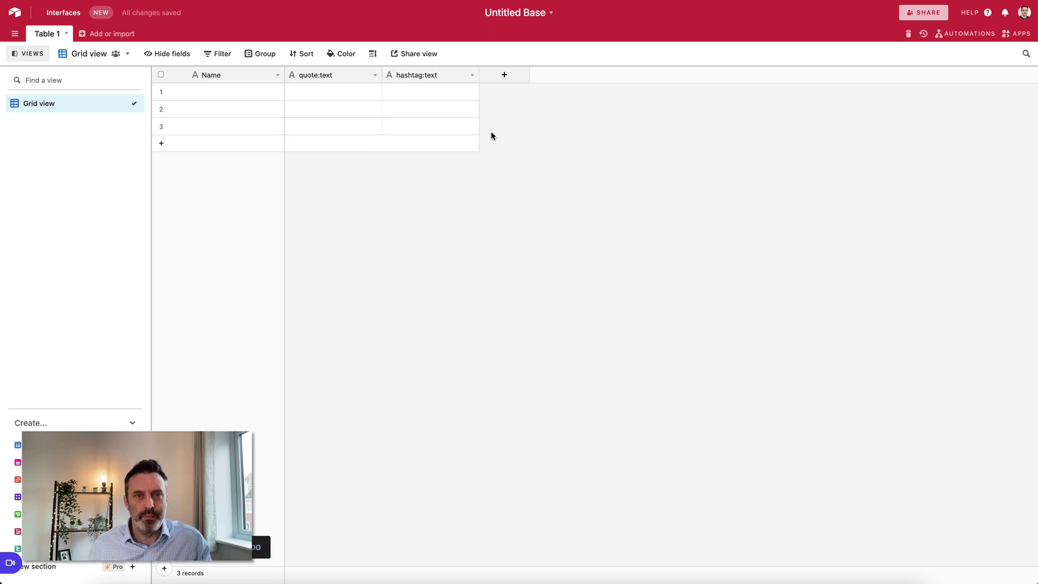
pyautogui.click(508, 79)
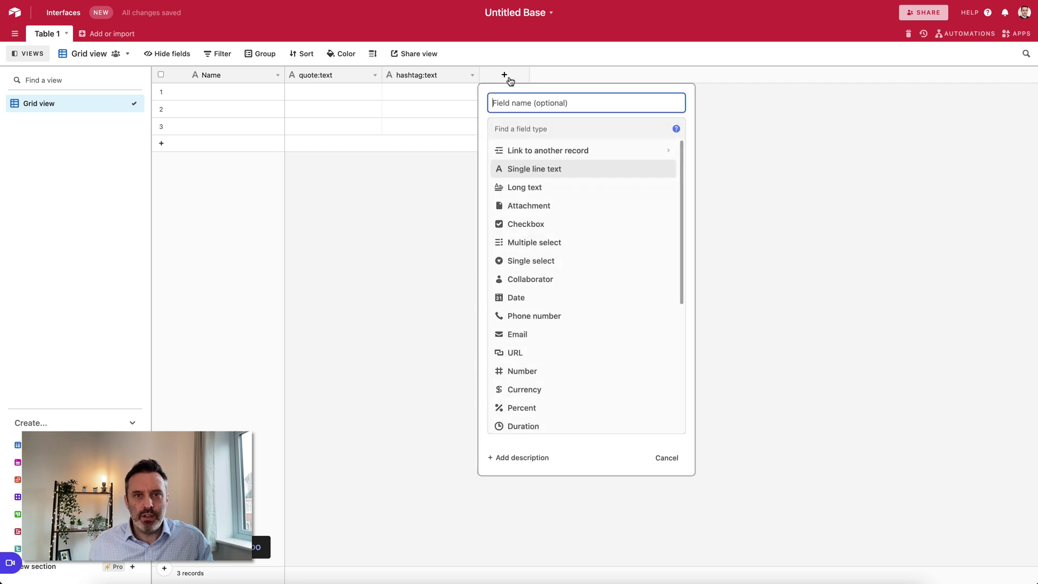
pyautogui.write('q')
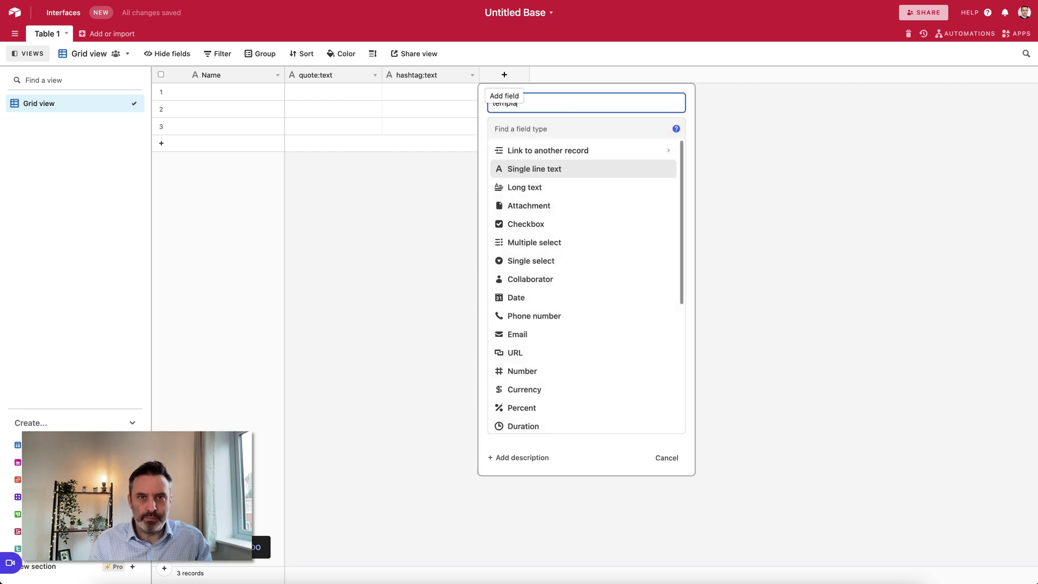
pyautogui.write('emplate')
pyautogui.press('Return')
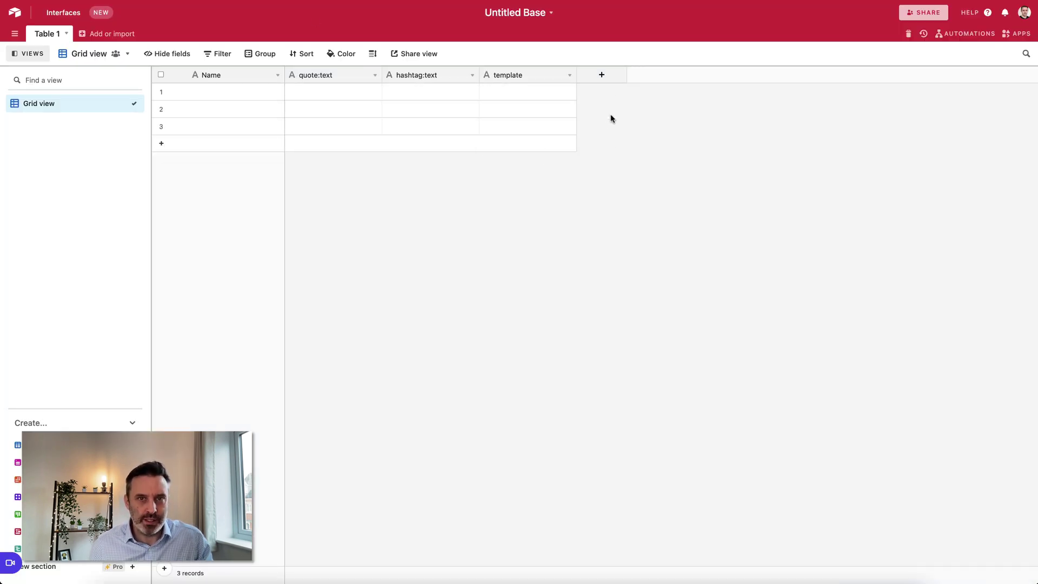
# Add a size multiple-select field with choices 1080x1080, 1920x1080 and a third size
pyautogui.click(602, 75)
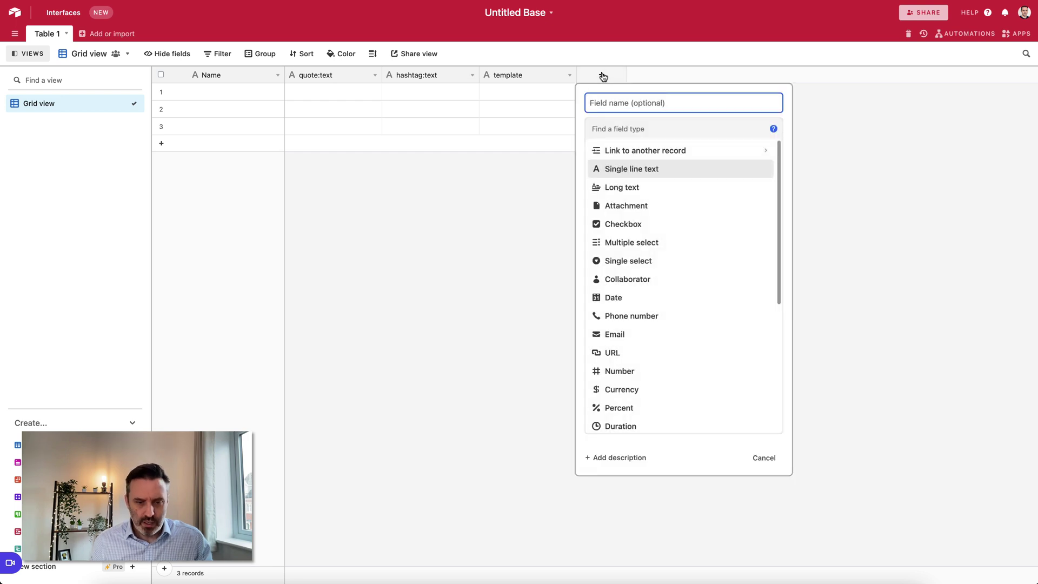
pyautogui.write('size')
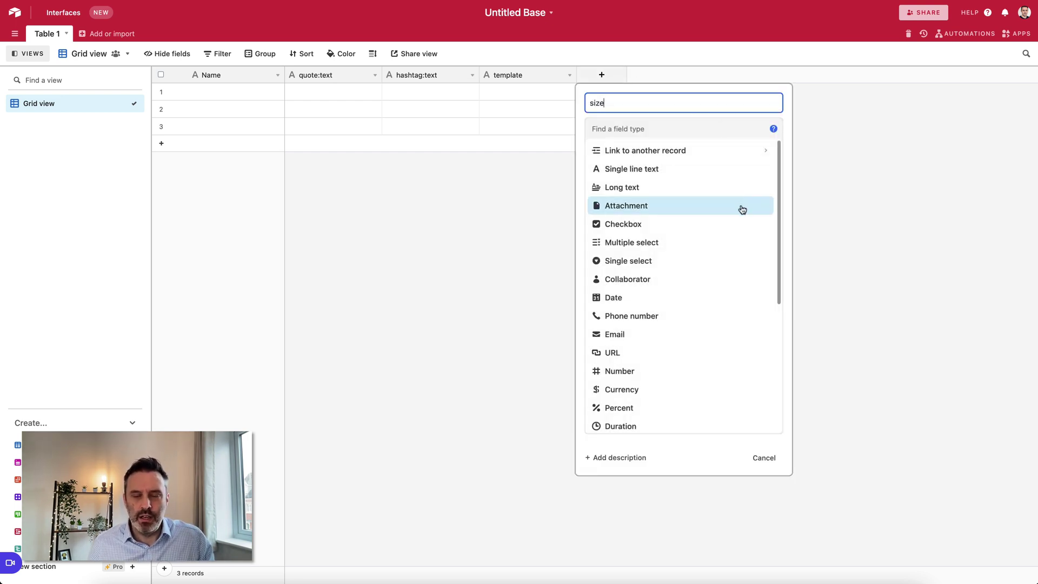
pyautogui.click(666, 244)
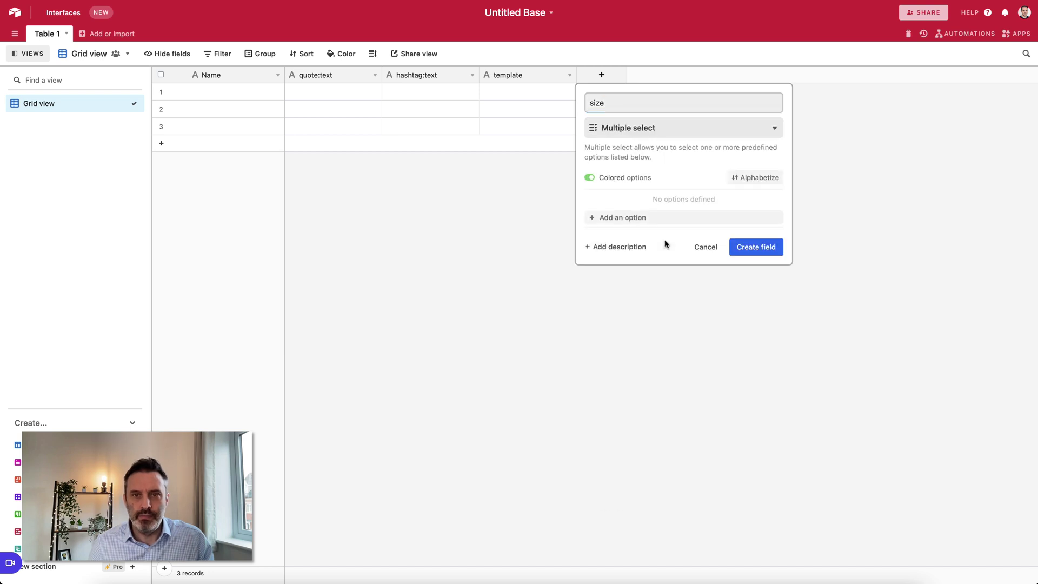
pyautogui.click(643, 218)
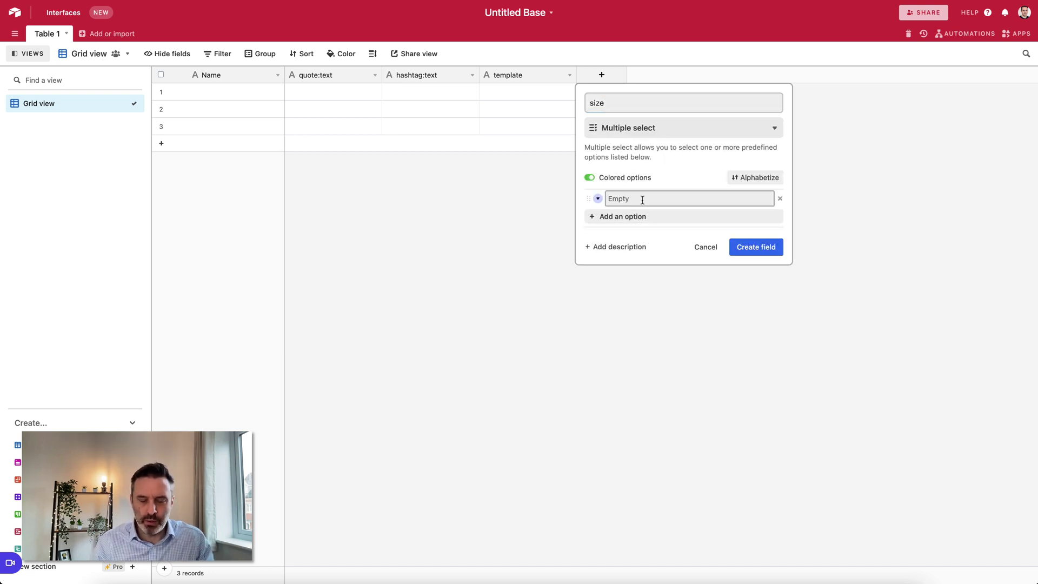
pyautogui.write('1080x1080')
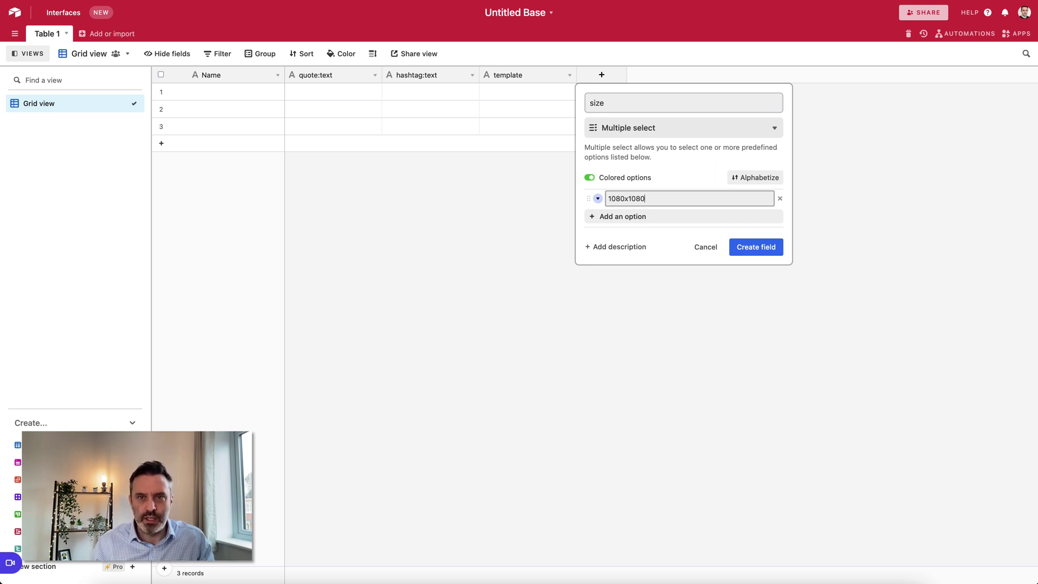
pyautogui.press('Return')
pyautogui.write('1920x1080')
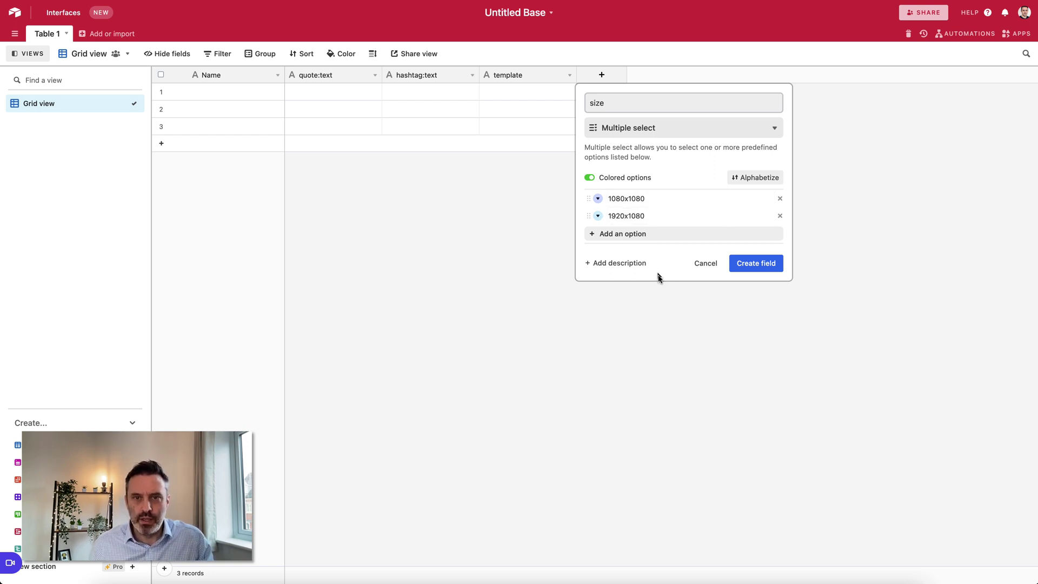
pyautogui.click(634, 233)
pyautogui.write('1080x0')
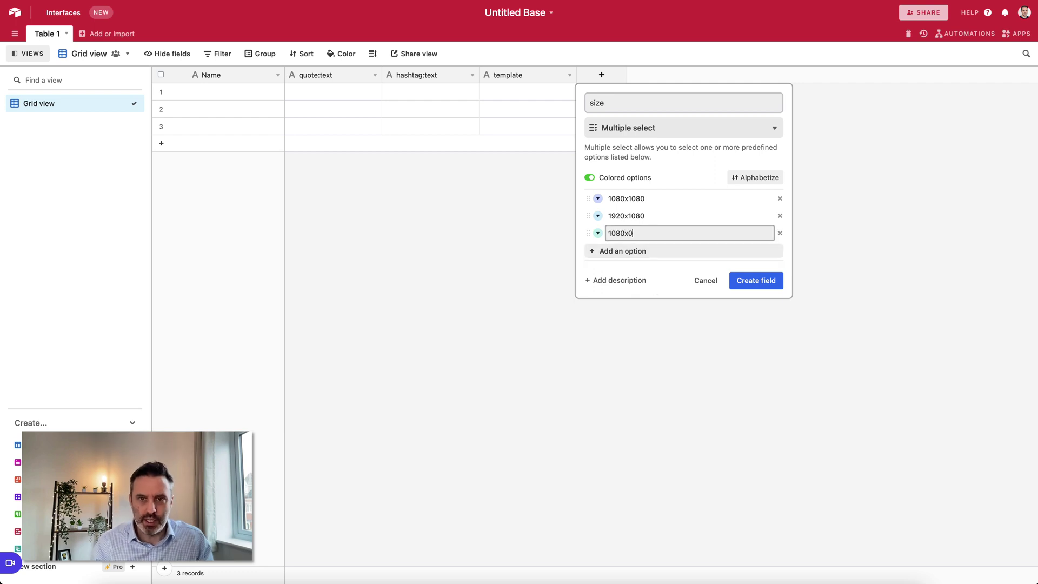
pyautogui.click(768, 285)
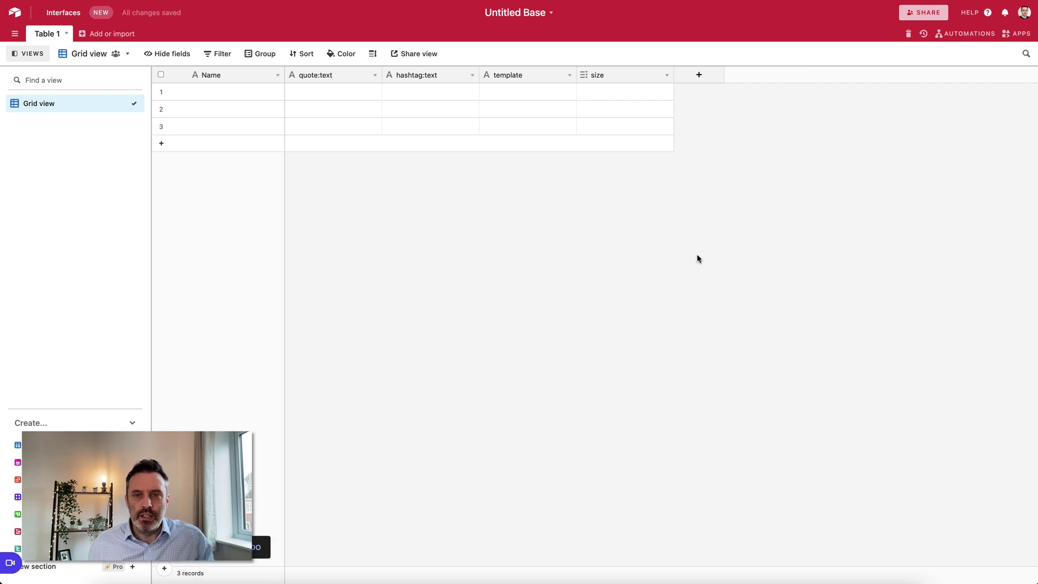
# Add an image field of type Attachment
pyautogui.click(700, 75)
pyautogui.write('image')
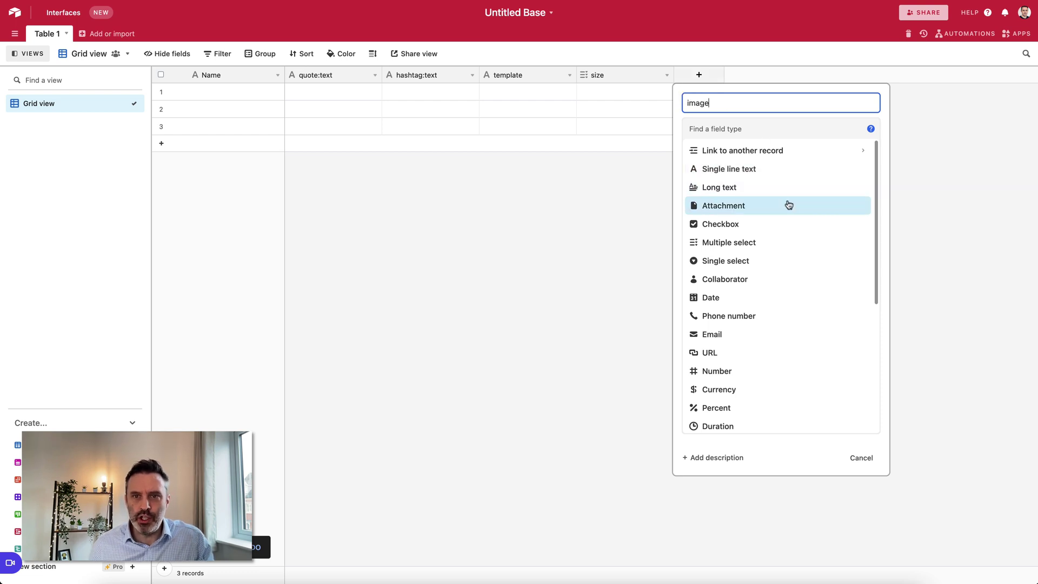
pyautogui.click(731, 214)
pyautogui.click(836, 185)
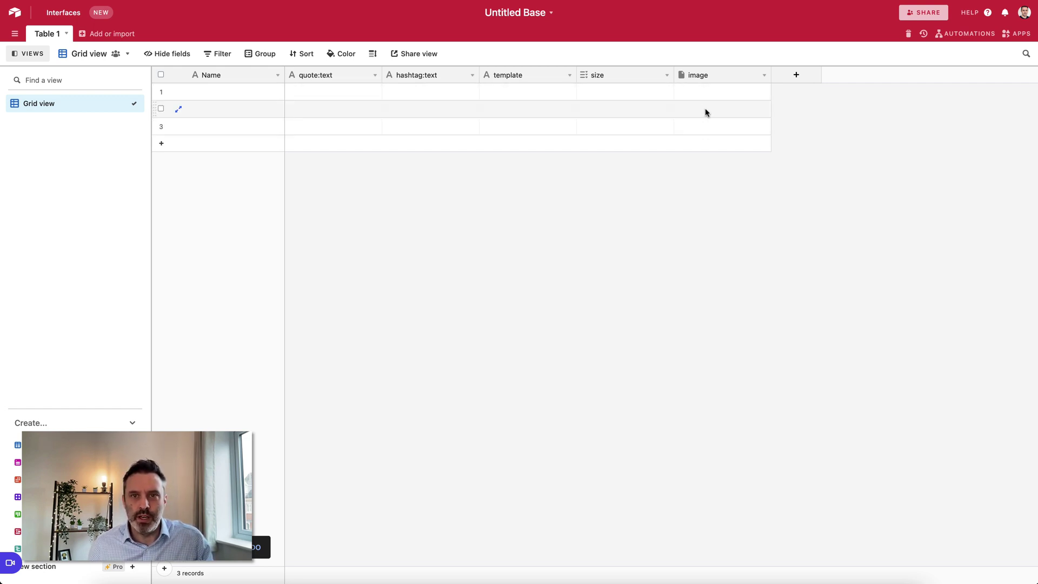
# Add an 'API Key' single line text column to Table 1
pyautogui.click(796, 77)
pyautogui.write('API Key')
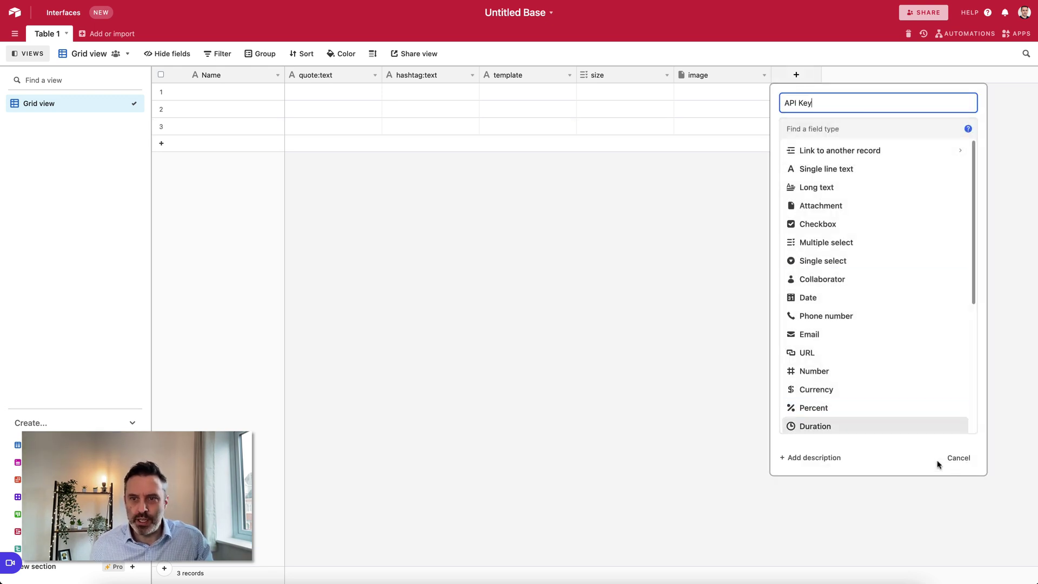
pyautogui.press('Return')
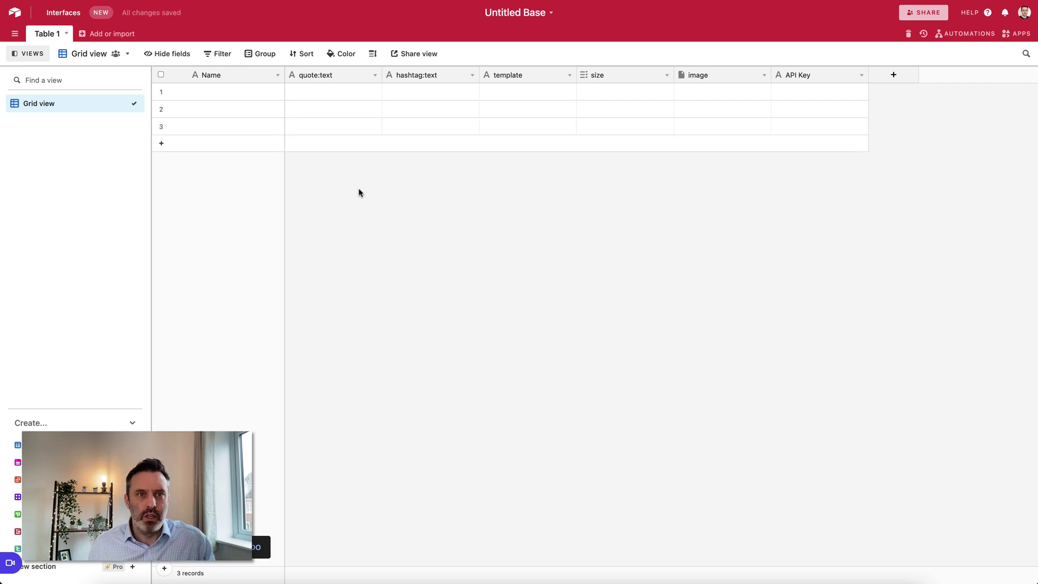
# Copy the account API key from Switchboard Canvas's Templates page
pyautogui.press('super+Tab')
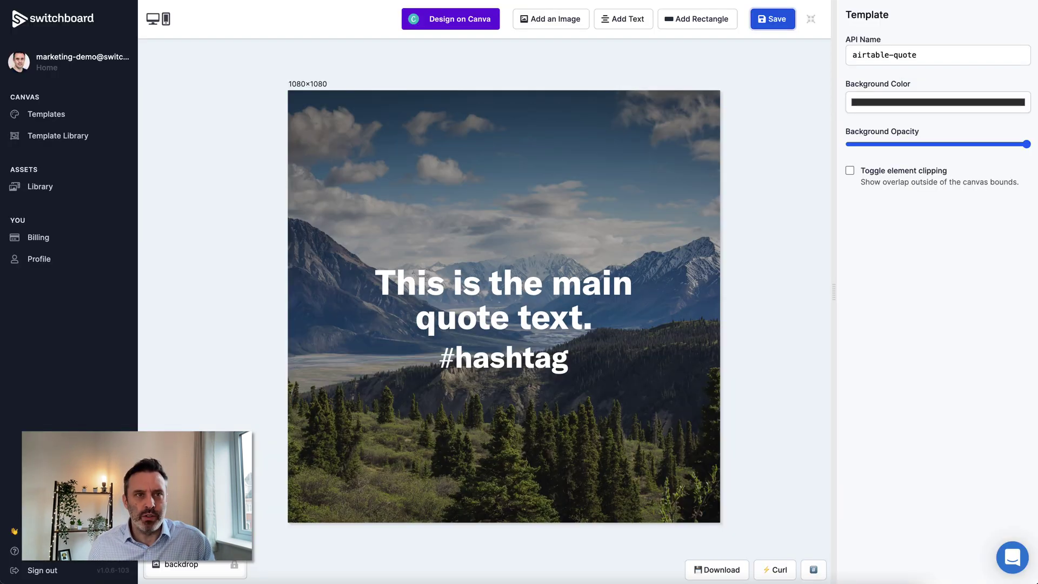
pyautogui.click(65, 118)
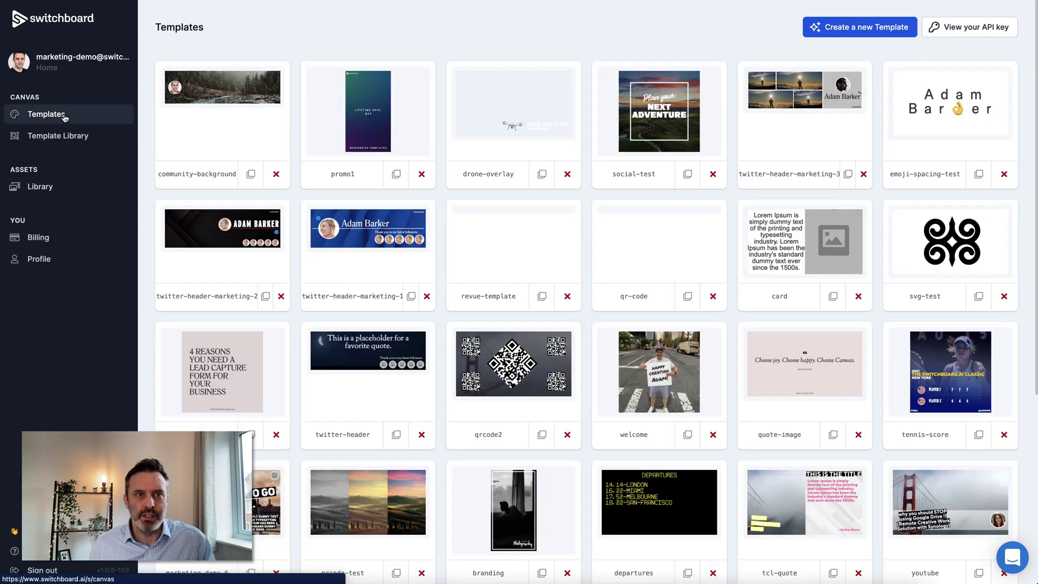
pyautogui.click(968, 27)
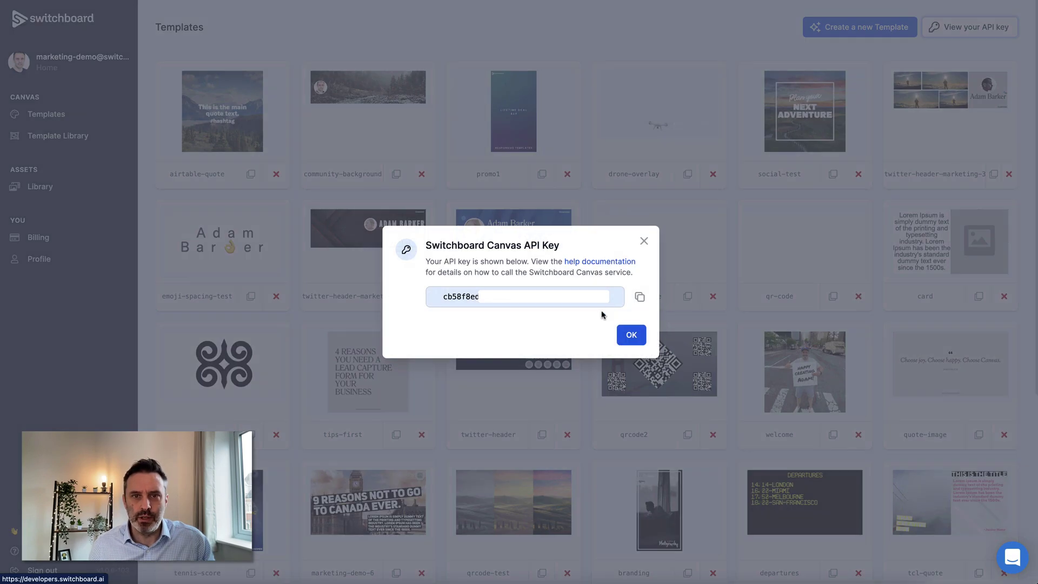
pyautogui.click(640, 295)
# Paste the API key into record 1's API Key cell, then hide that field
pyautogui.press('super+Tab')
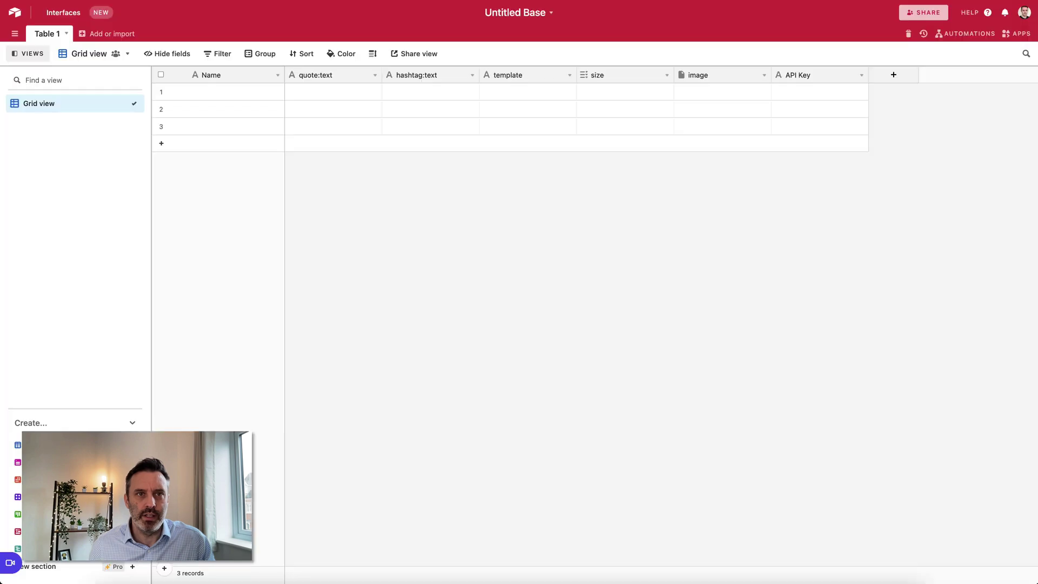
pyautogui.click(802, 94)
pyautogui.press('super+v')
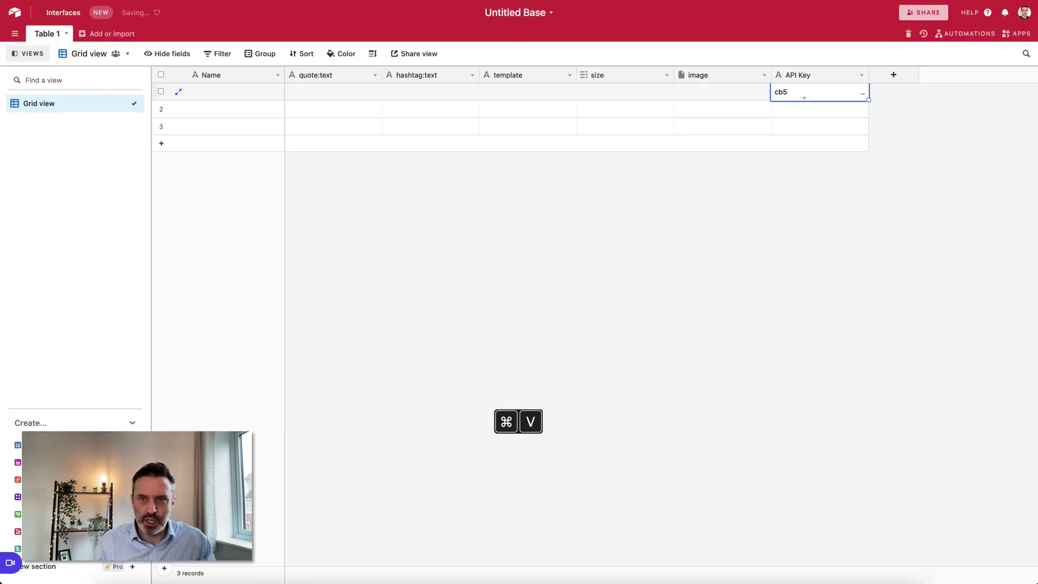
pyautogui.click(915, 148)
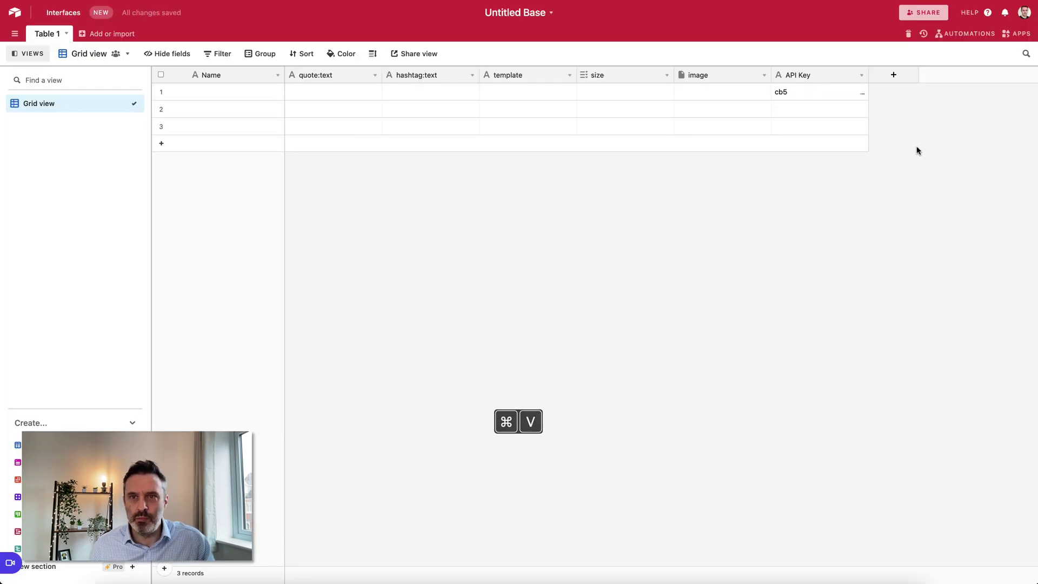
pyautogui.click(862, 75)
pyautogui.click(809, 296)
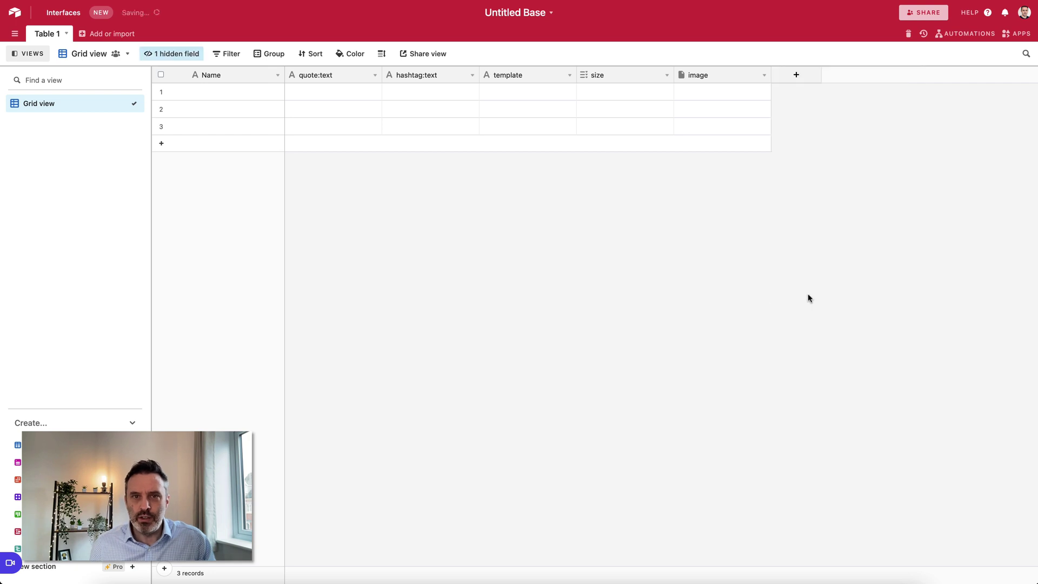
# Delete records 2 and 3 from the table
pyautogui.click(161, 110)
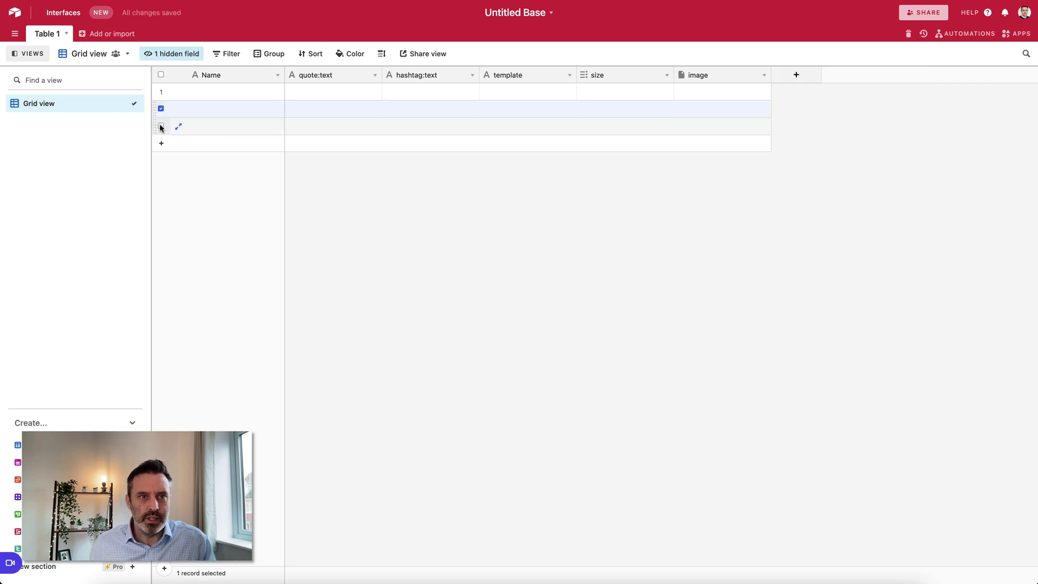
pyautogui.click(160, 126)
pyautogui.rightClick(188, 112)
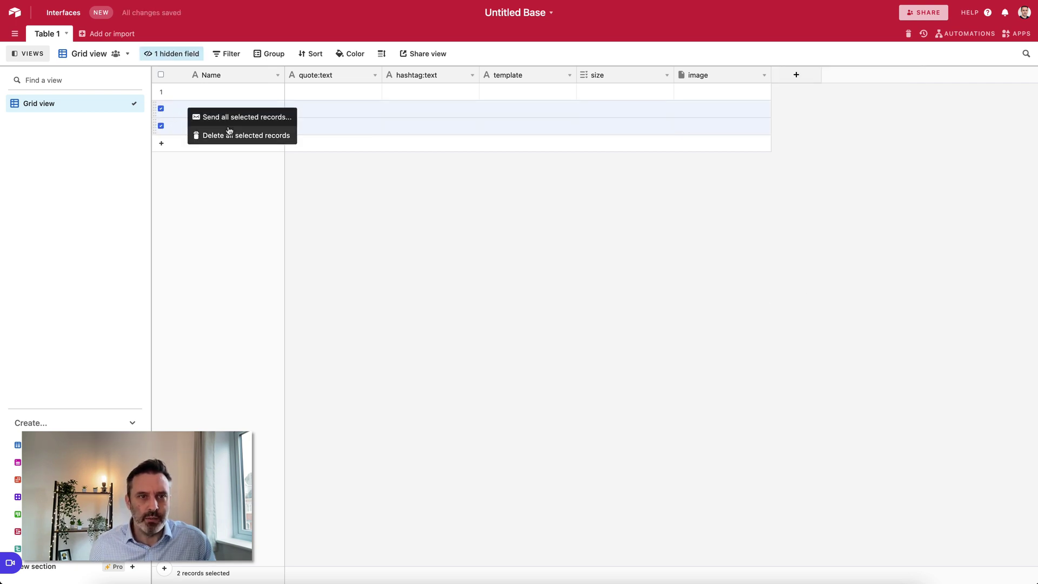
pyautogui.click(226, 134)
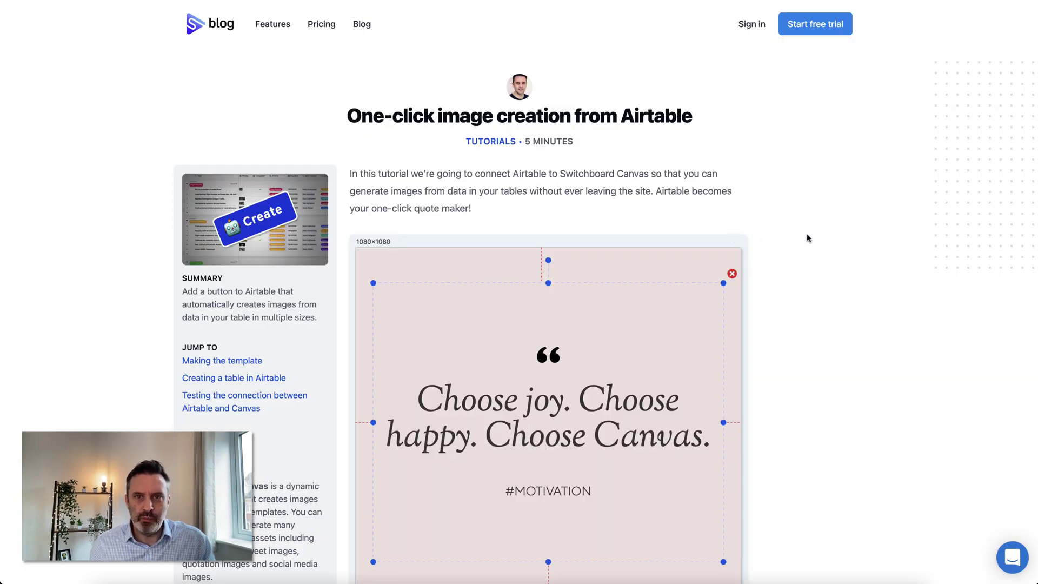
# Find the script code block in the tutorial and copy the code
pyautogui.scroll(-1, 807, 238)
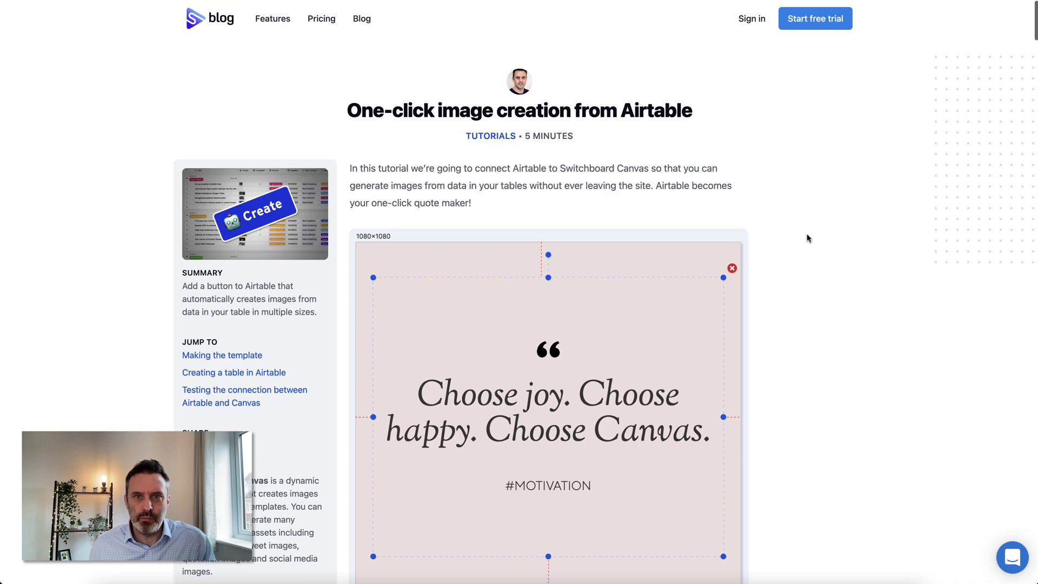
pyautogui.scroll(-5, 807, 238)
pyautogui.scroll(-6, 807, 237)
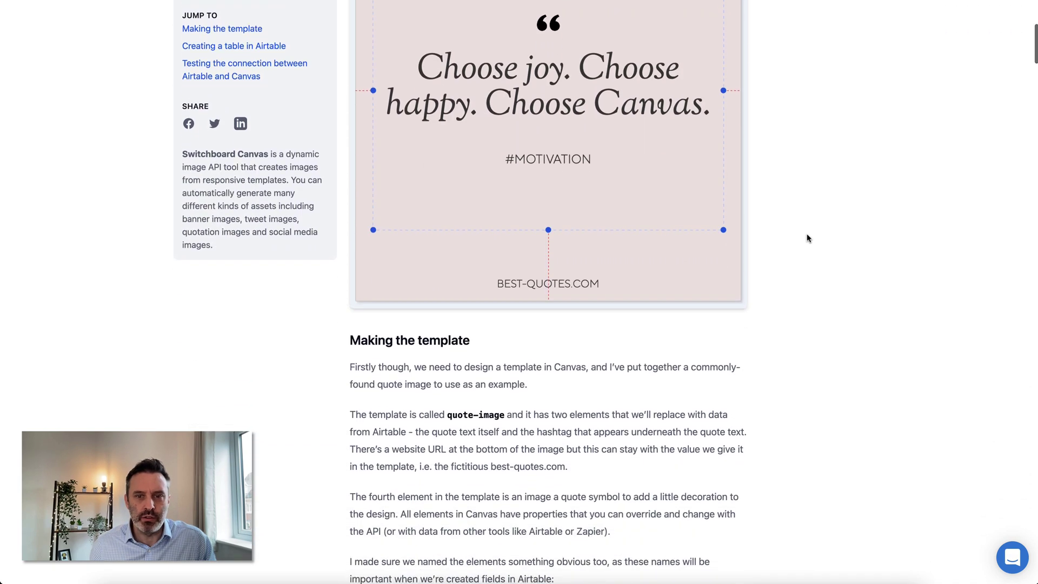
pyautogui.scroll(11, 808, 238)
pyautogui.scroll(-15, 807, 238)
pyautogui.scroll(1, 807, 238)
pyautogui.scroll(12, 807, 238)
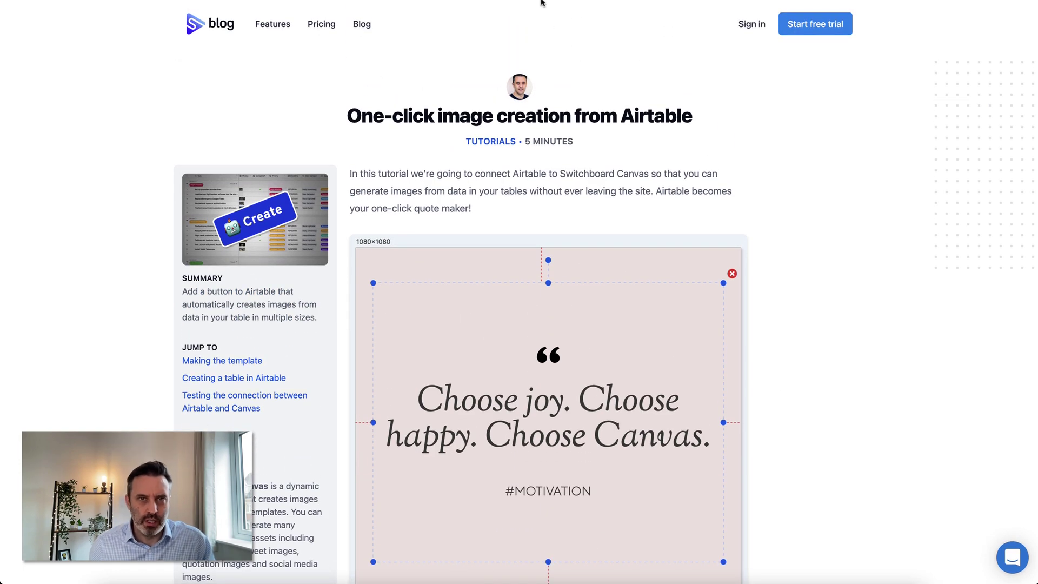
pyautogui.scroll(-1, 854, 191)
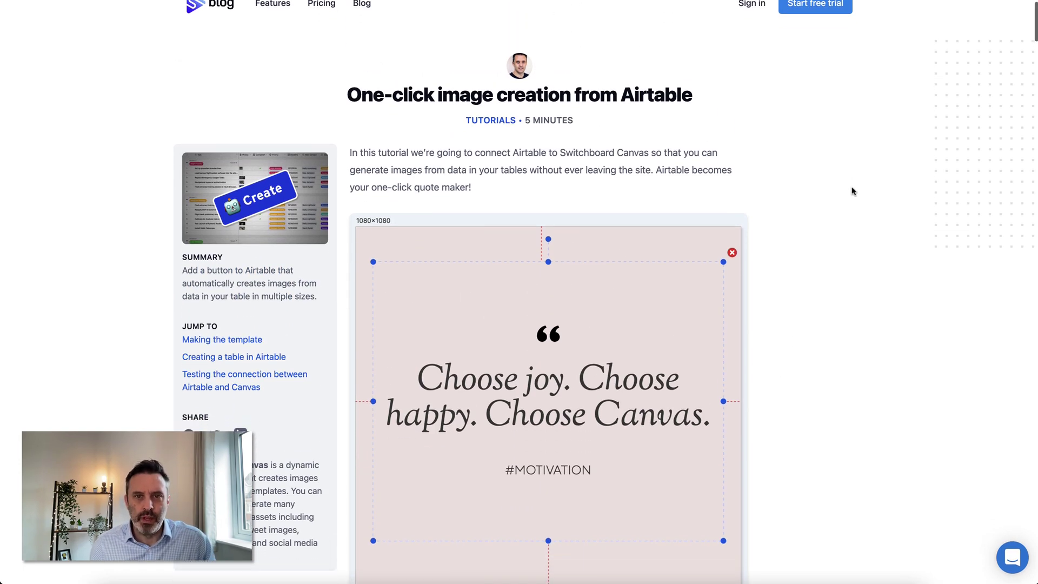
pyautogui.scroll(-20, 853, 190)
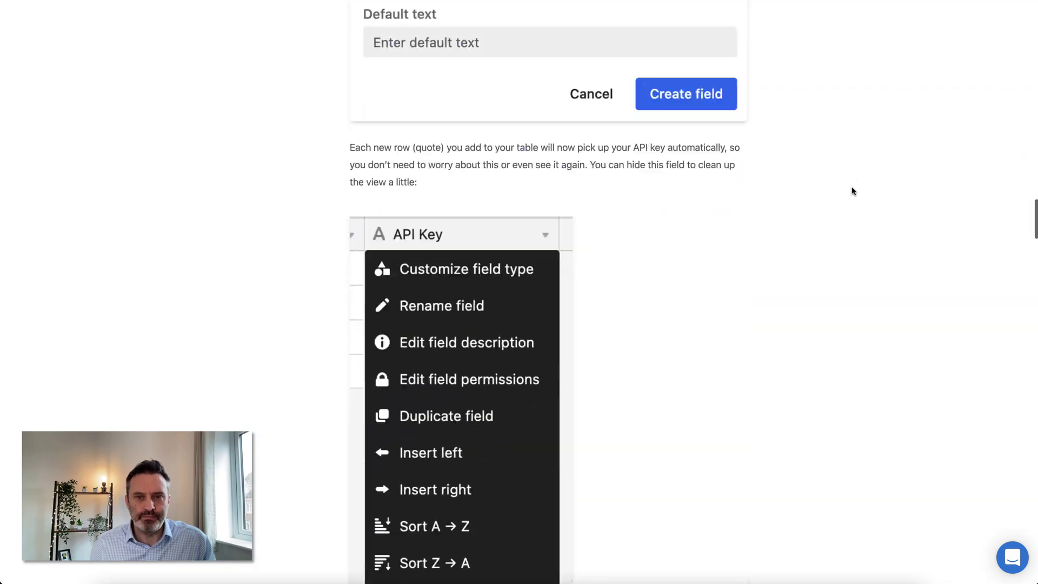
pyautogui.scroll(-20, 853, 191)
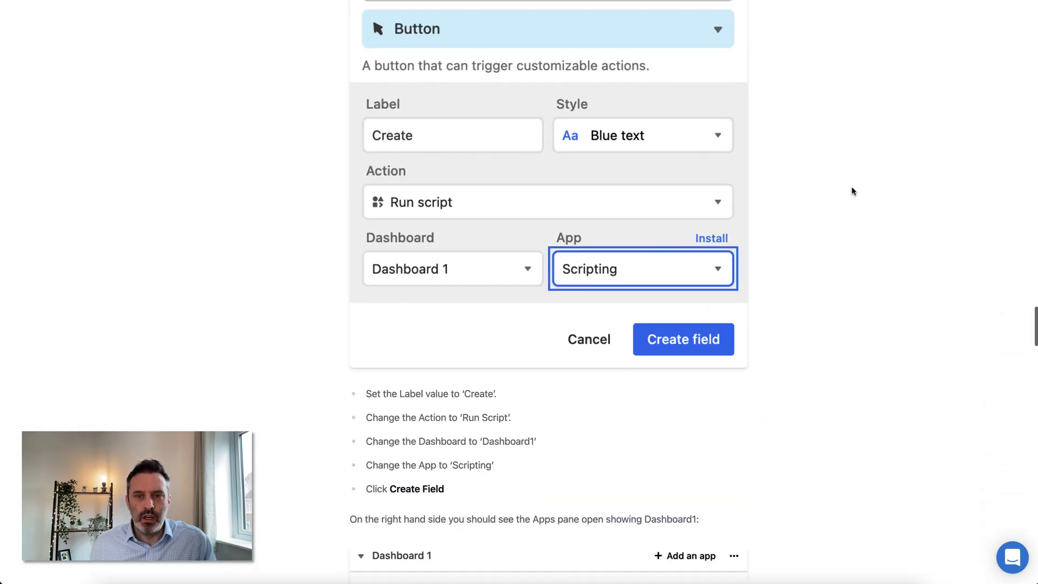
pyautogui.scroll(-20, 853, 191)
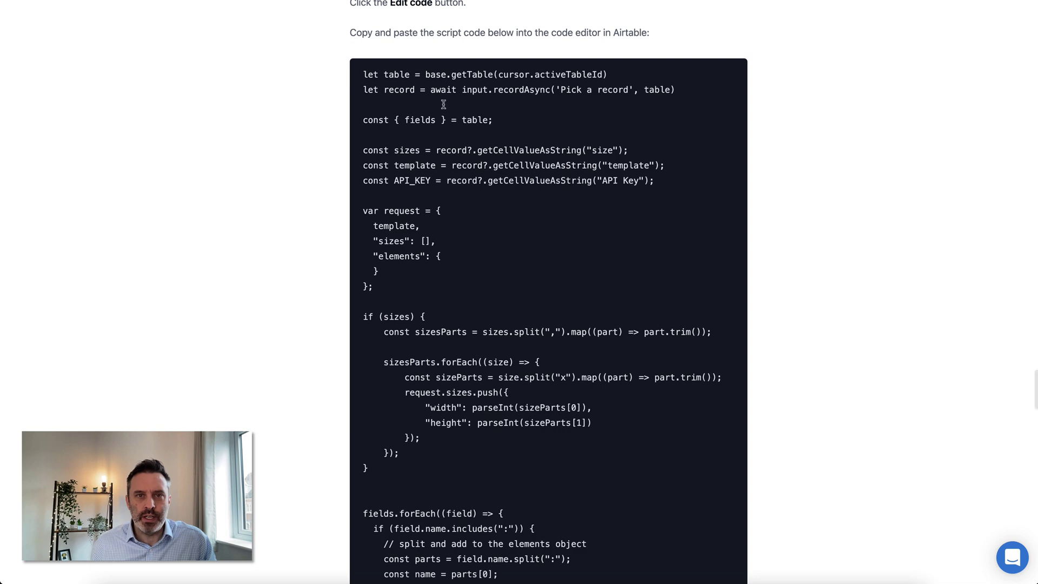
pyautogui.moveTo(365, 76); pyautogui.dragTo(394, 126)
pyautogui.press('super+c')
# Add the Scripting app to the base dashboard through APPS > Add an app
pyautogui.press('super+Tab')
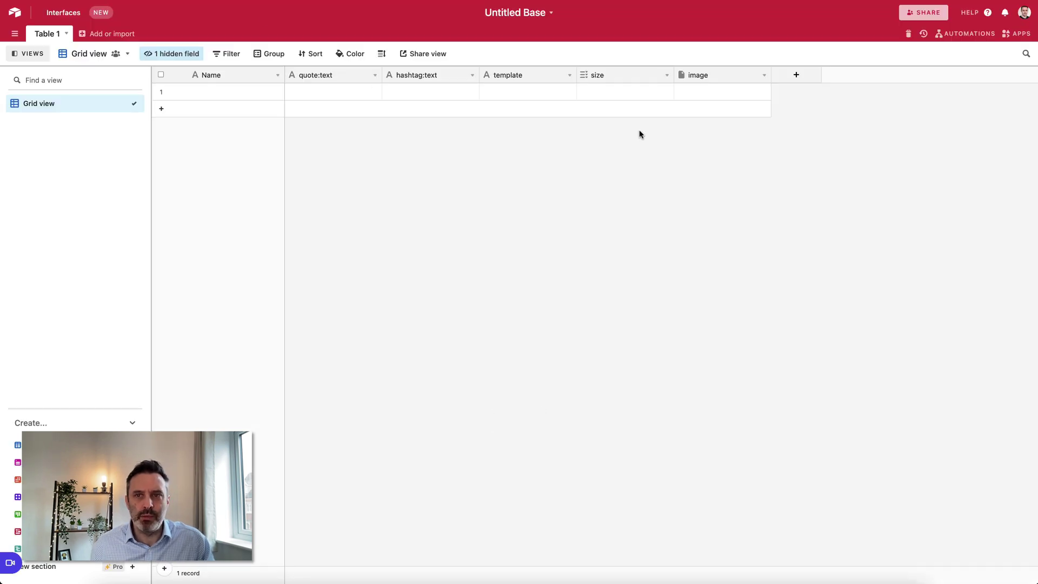
pyautogui.click(1017, 34)
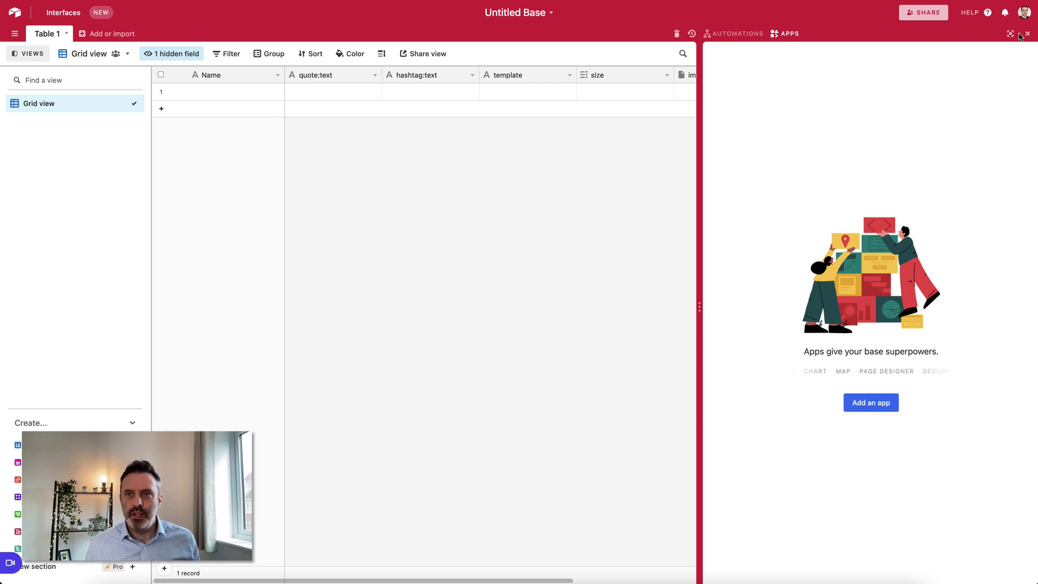
pyautogui.click(884, 404)
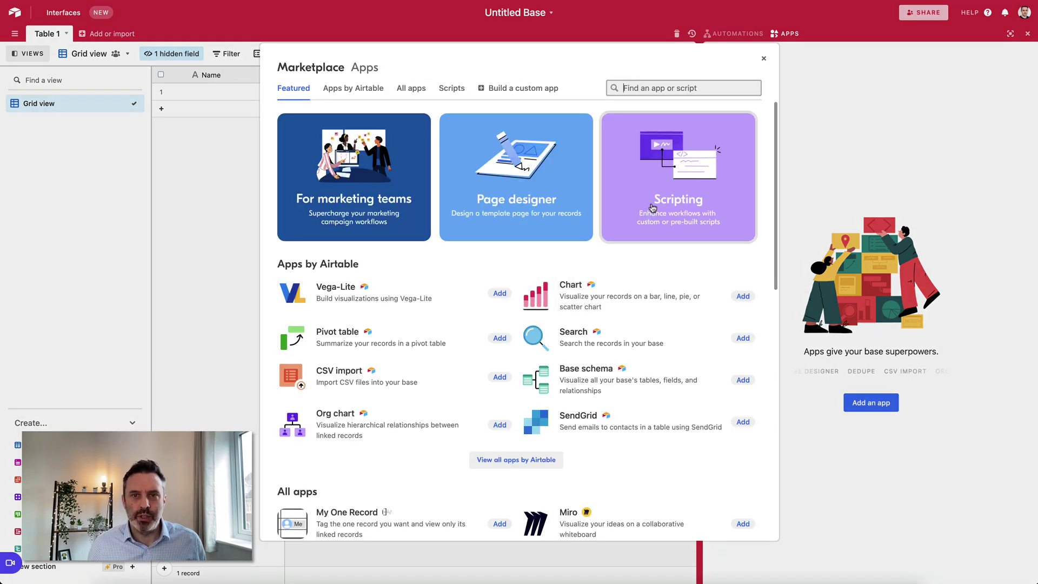
pyautogui.click(673, 147)
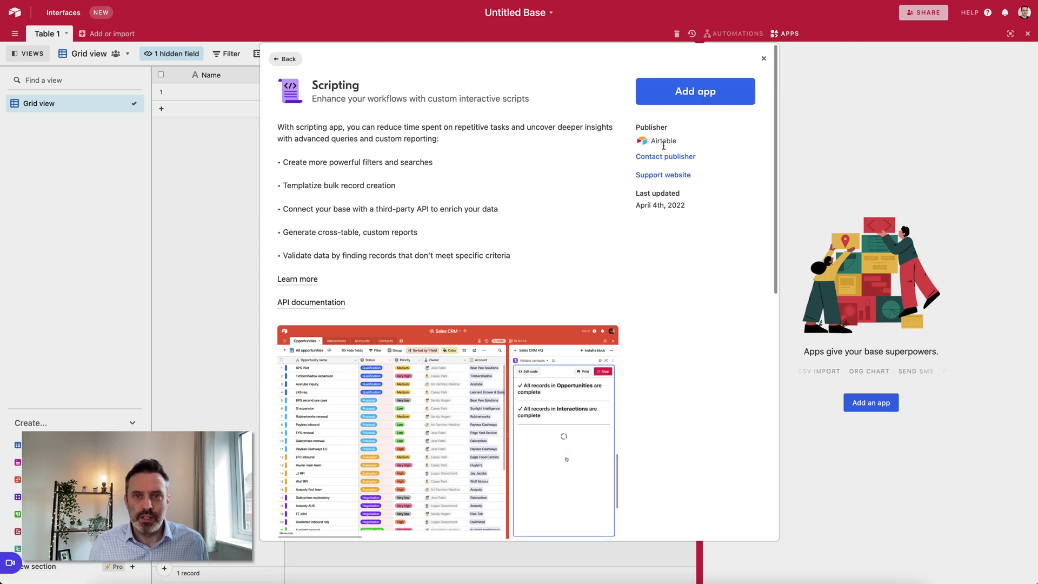
pyautogui.click(690, 100)
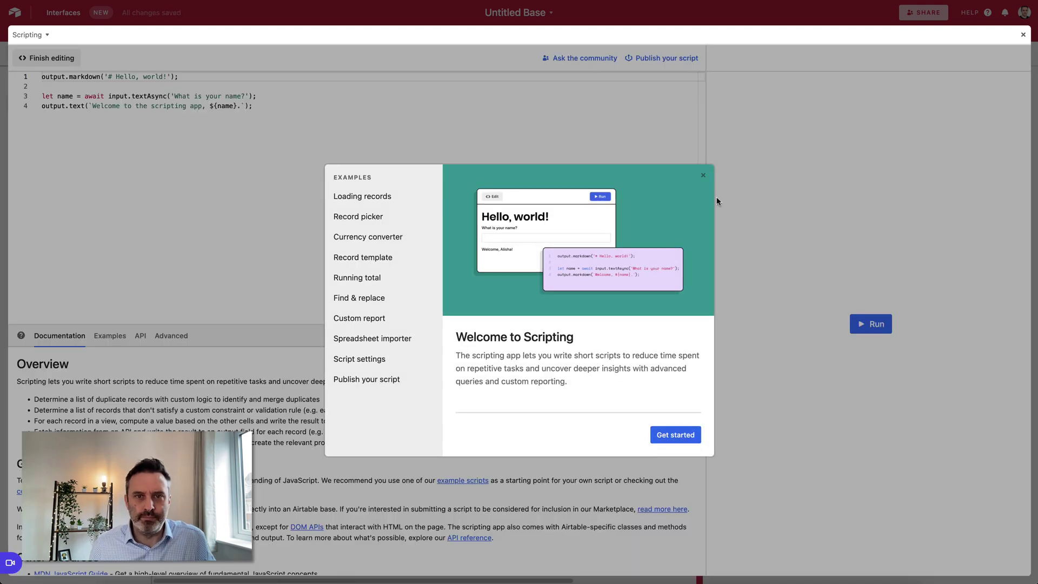
# Replace the Scripting app's Hello world sample code with the copied tutorial script
pyautogui.click(703, 177)
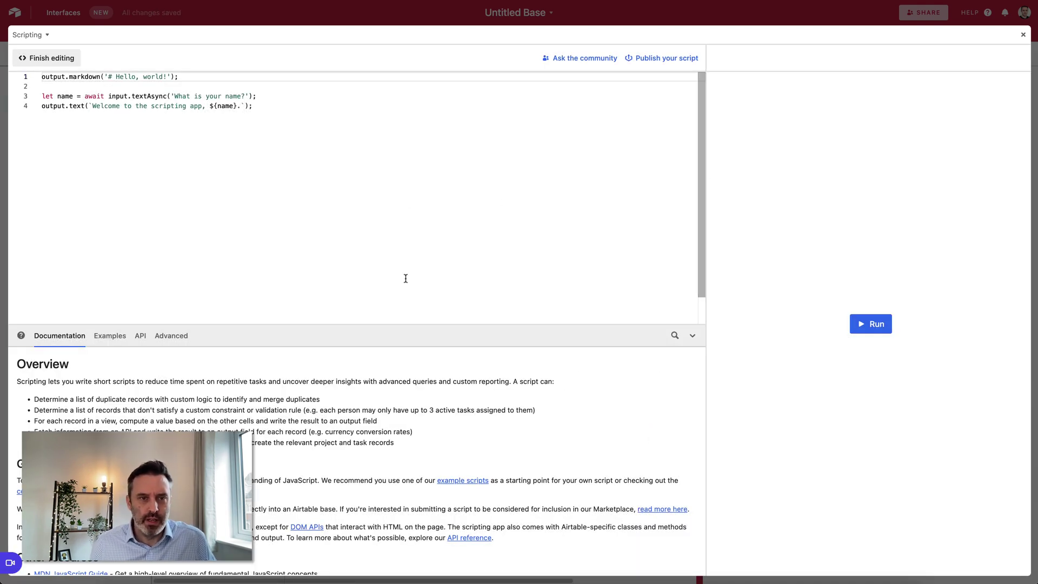
pyautogui.click(251, 183)
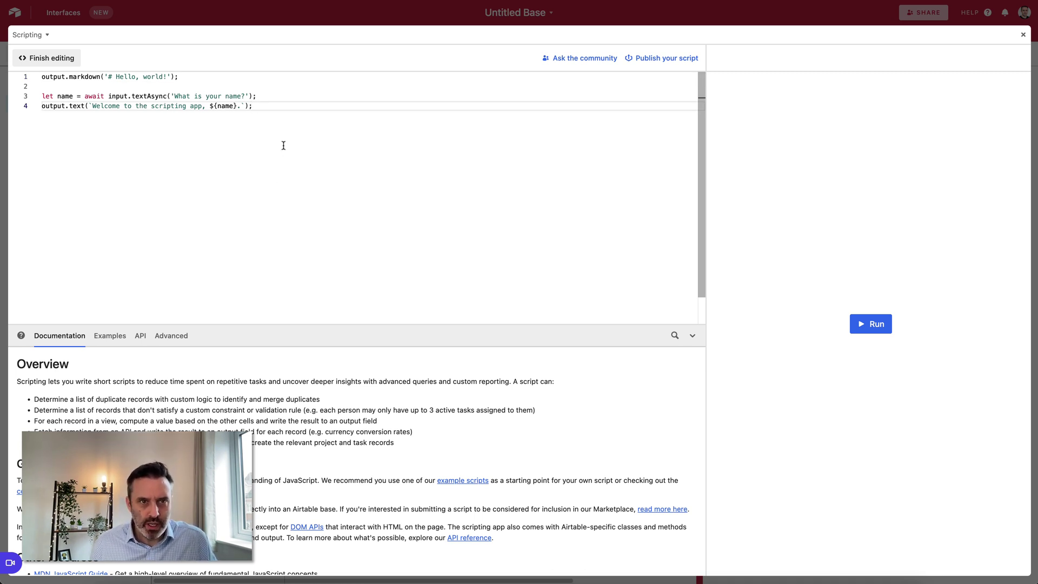
pyautogui.press('super+a')
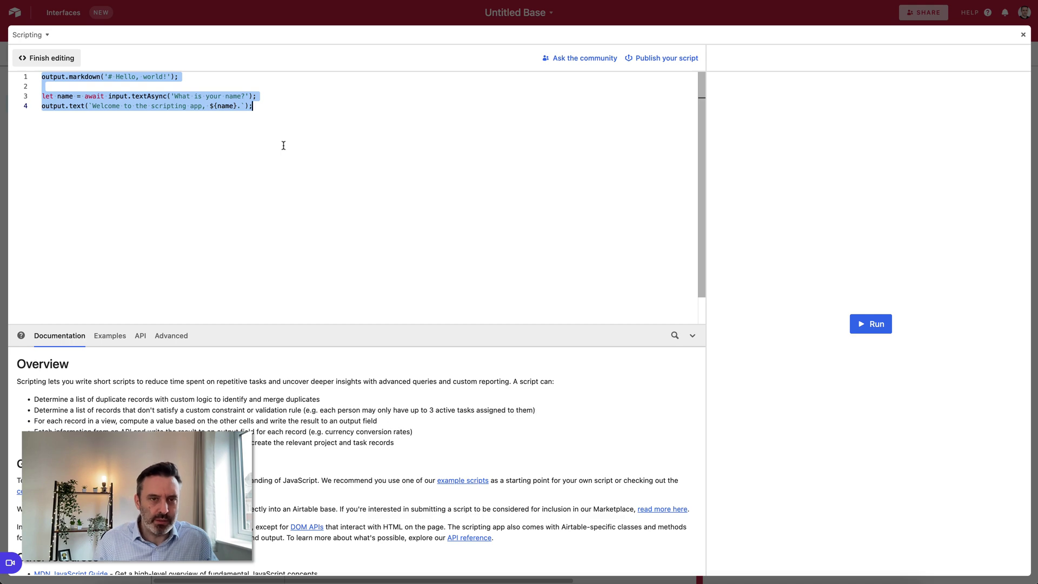
pyautogui.press('super+v')
pyautogui.scroll(10, 223, 178)
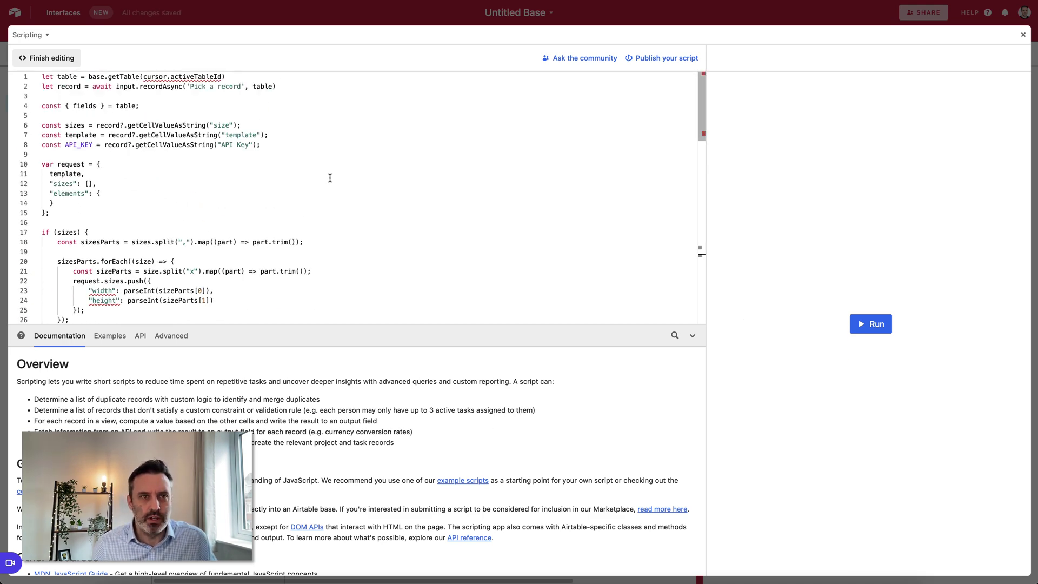
# Finish editing and show the Scripting app as a narrower panel beside Table 1
pyautogui.click(51, 58)
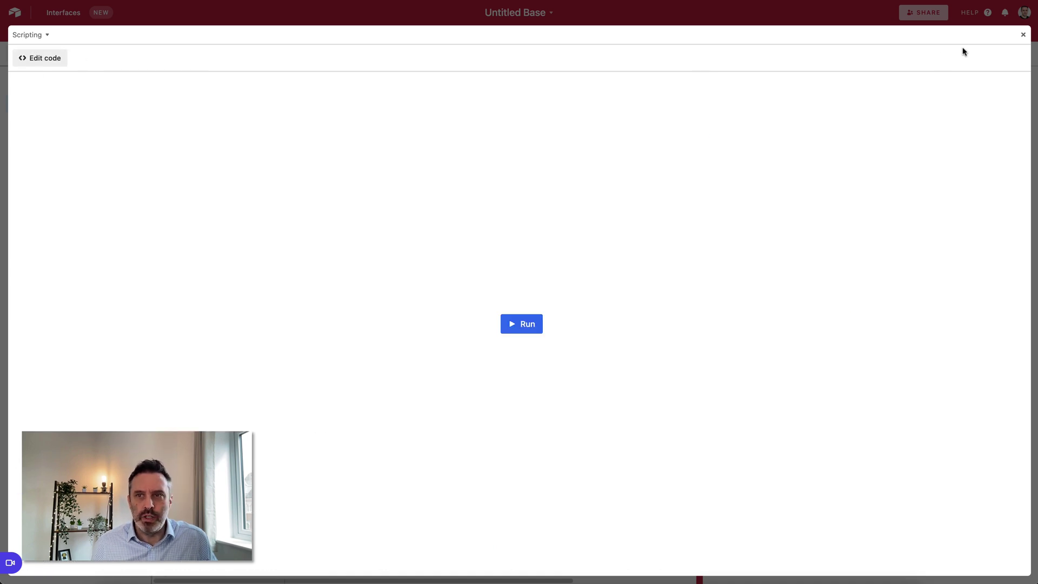
pyautogui.click(1023, 35)
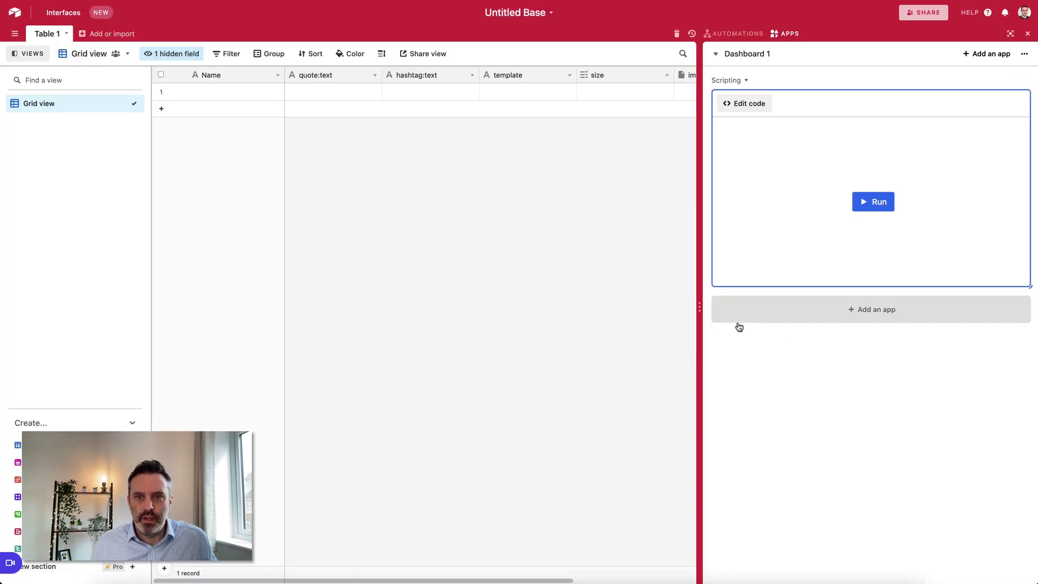
pyautogui.moveTo(700, 307); pyautogui.dragTo(873, 324)
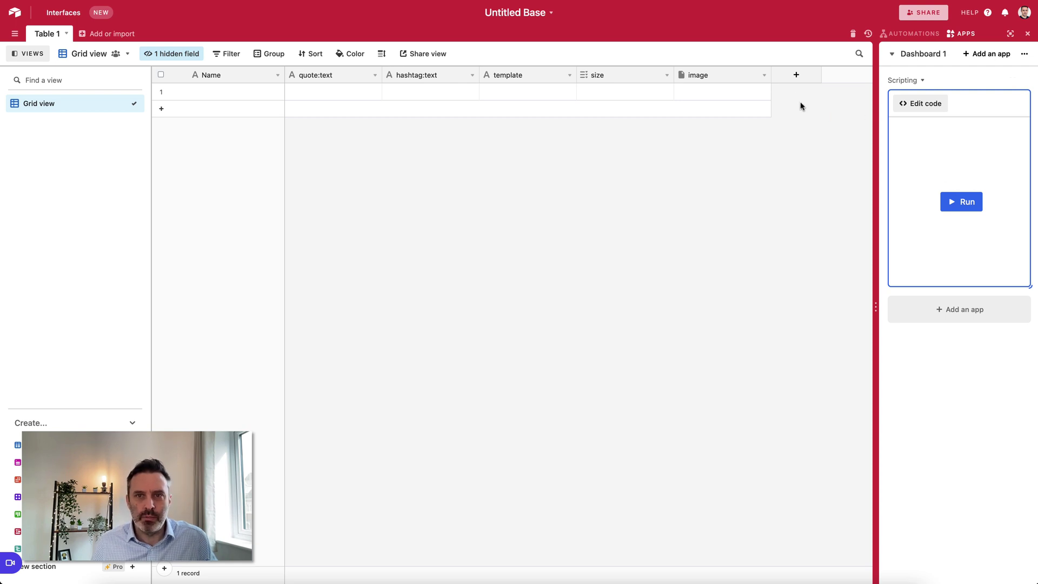
# Create a button field named Options with the label 'Create'
pyautogui.click(796, 76)
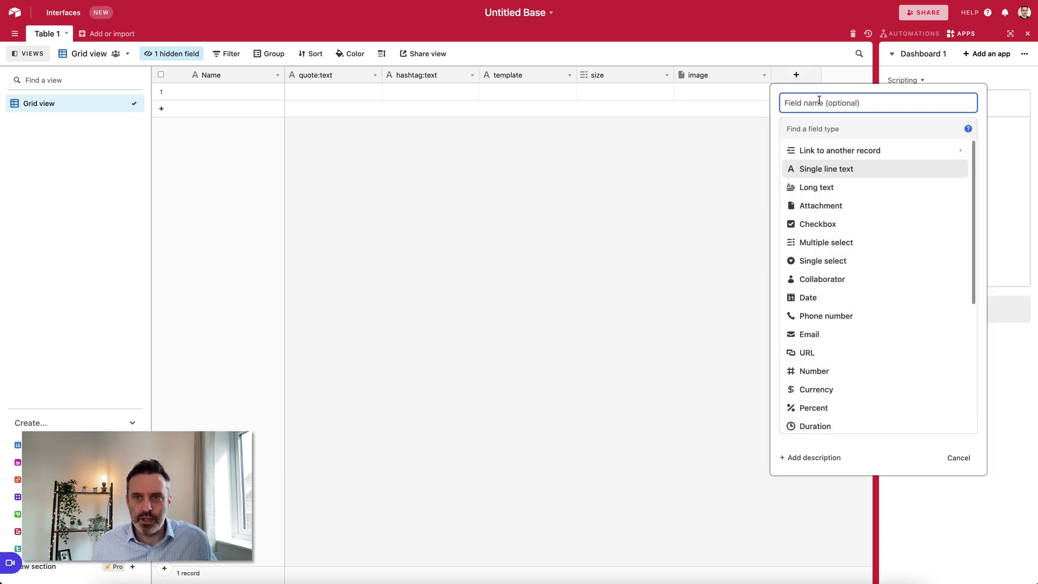
pyautogui.write('Options')
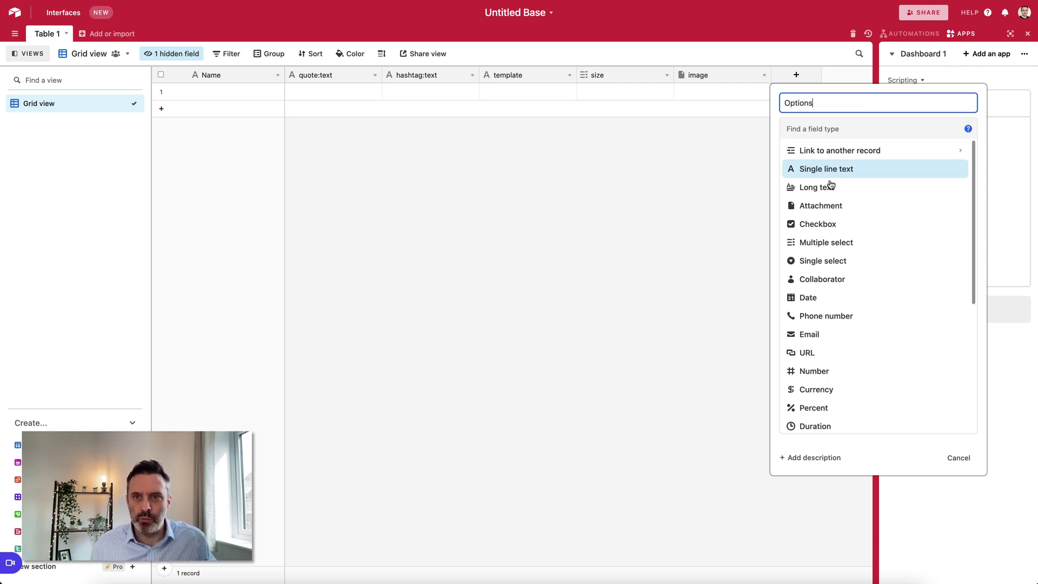
pyautogui.scroll(-5, 829, 206)
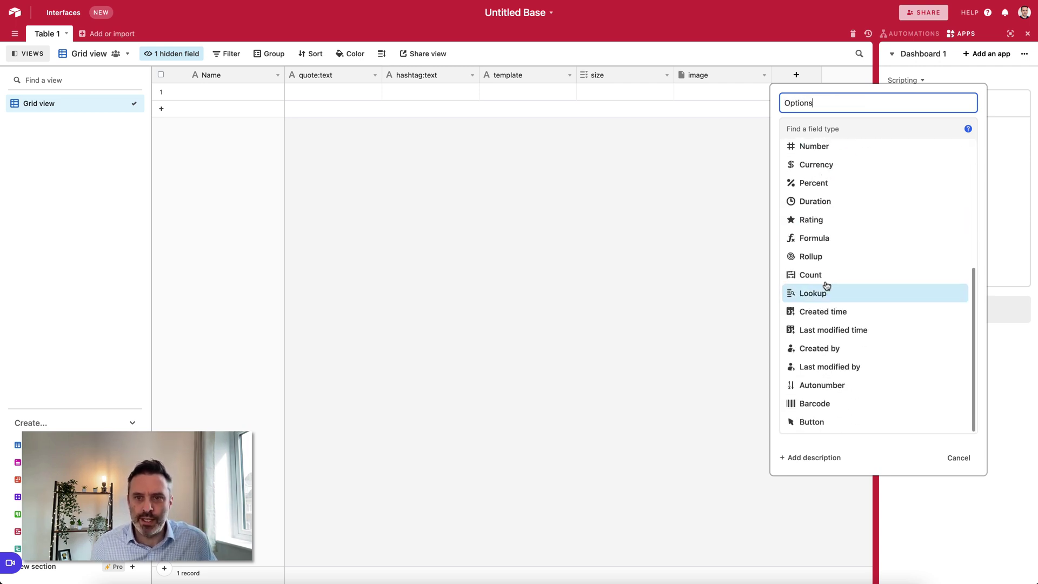
pyautogui.click(812, 423)
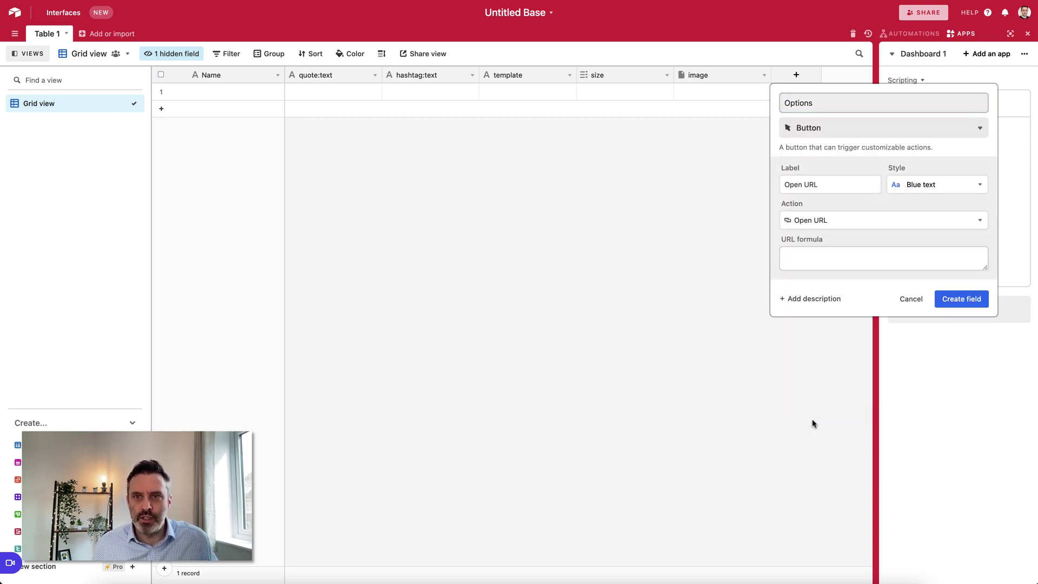
pyautogui.click(836, 188)
pyautogui.doubleClick(837, 189)
pyautogui.press('super+a')
pyautogui.write('Create')
# Make the button Run script using the Scripting app on Dashboard 1
pyautogui.click(839, 227)
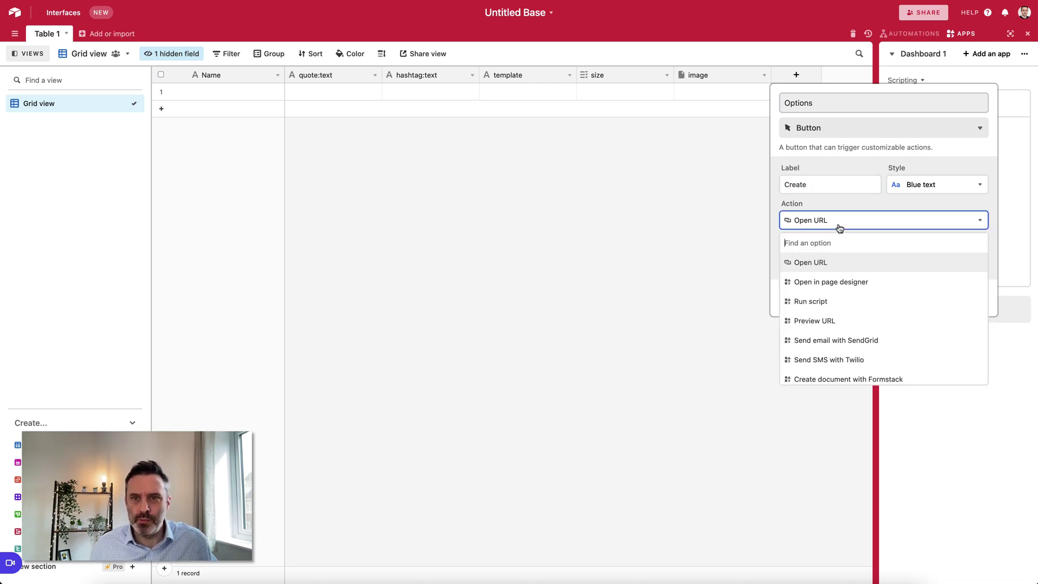
pyautogui.click(820, 301)
pyautogui.click(849, 263)
pyautogui.click(821, 299)
pyautogui.click(908, 264)
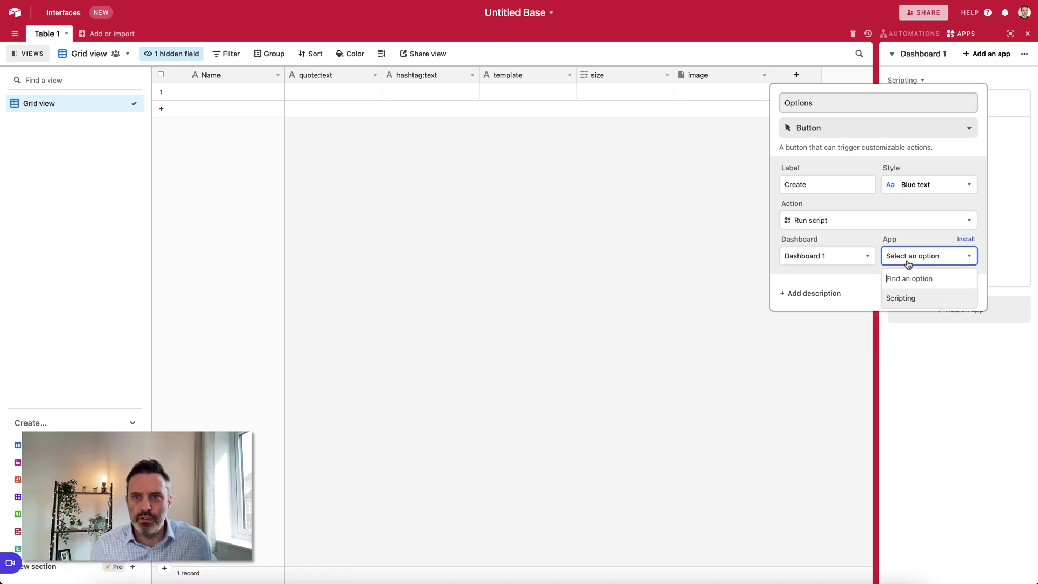
pyautogui.click(902, 301)
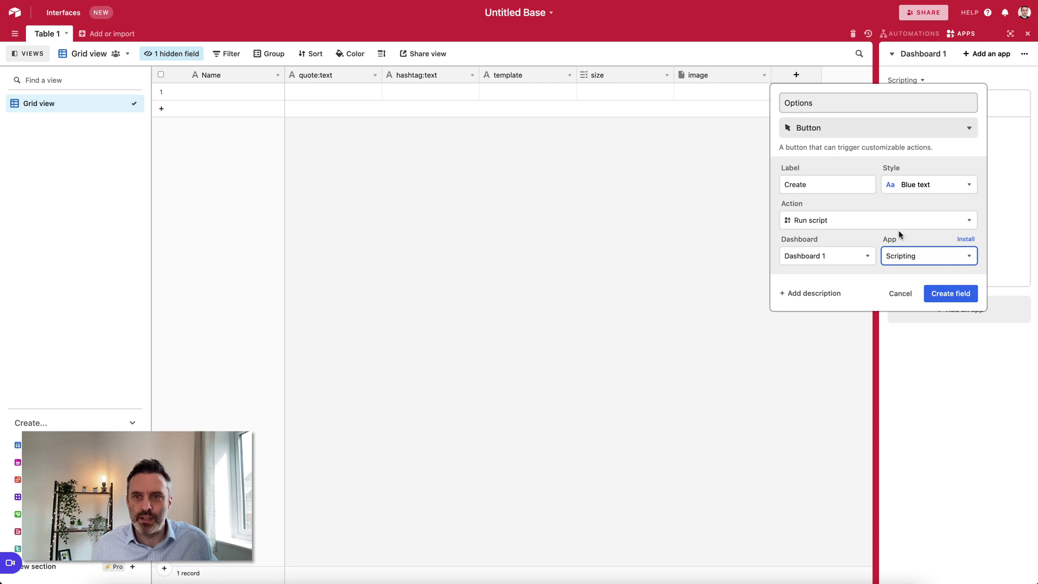
# Save the Options button field and slightly widen the dashboard panel
pyautogui.click(952, 294)
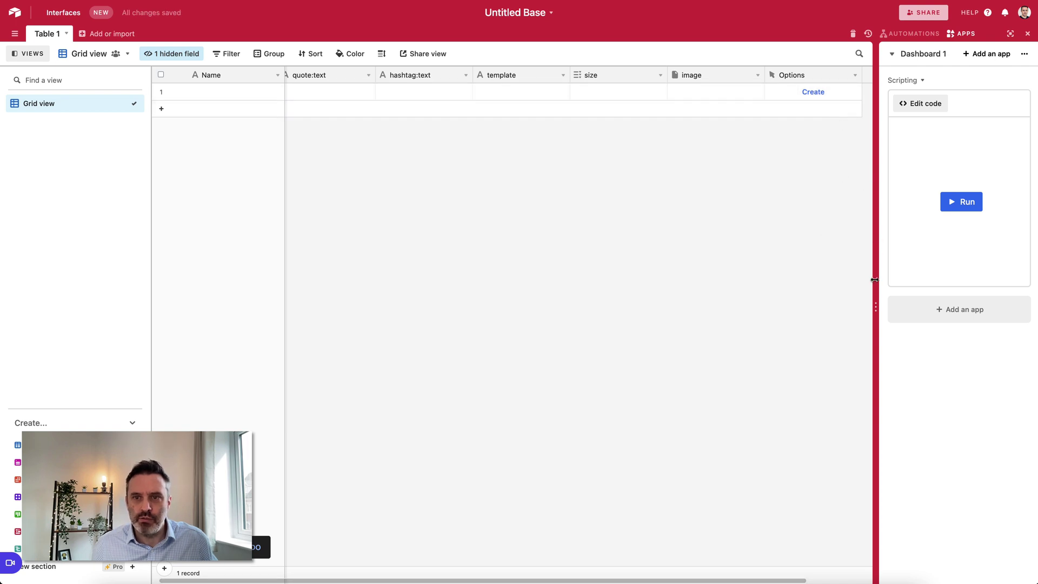
pyautogui.moveTo(876, 306); pyautogui.dragTo(850, 305)
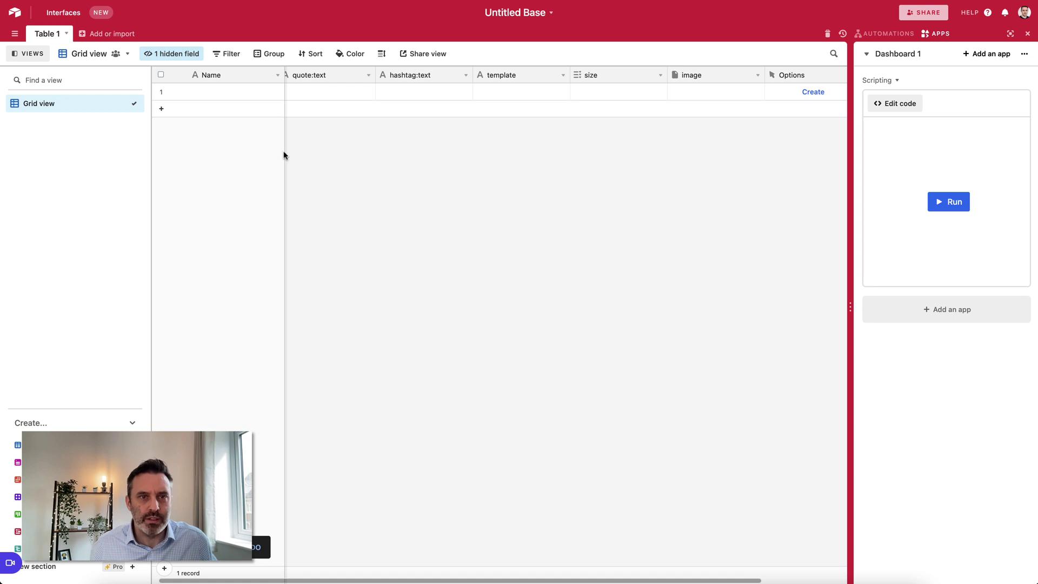
pyautogui.moveTo(287, 155)
pyautogui.mouseDown()
pyautogui.moveTo(274, 156)
pyautogui.moveTo(283, 156)
pyautogui.mouseUp()
# Name record 1 'Sample quote' with the quote 'A problem shared is a problem halved'
pyautogui.click(212, 96)
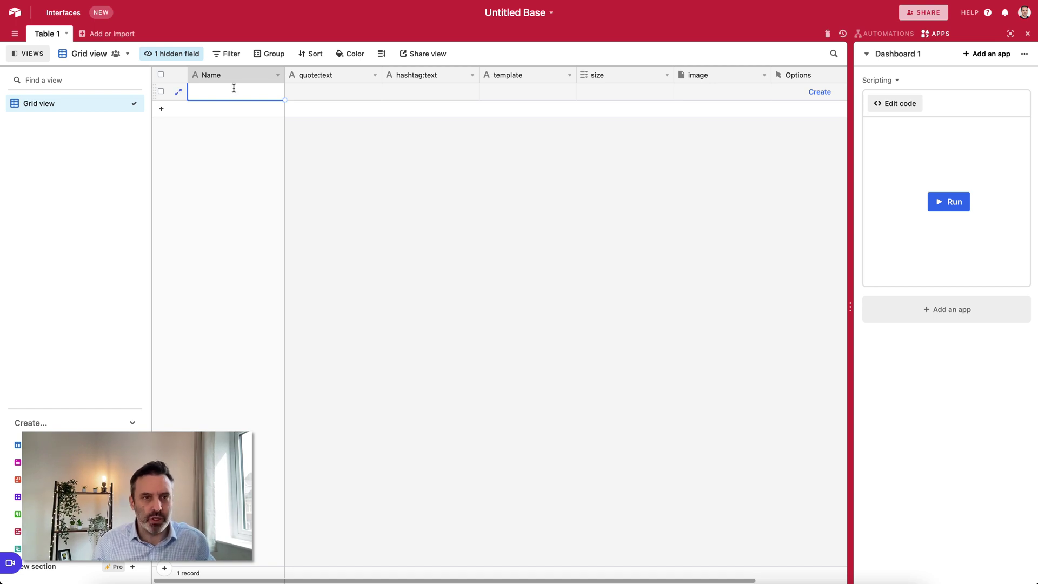
pyautogui.write('Sampe')
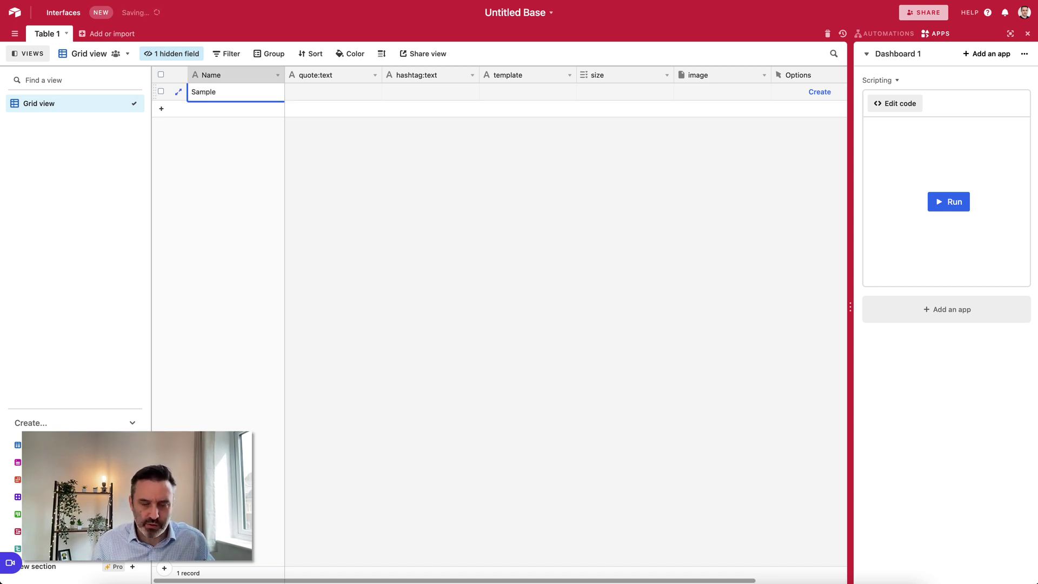
pyautogui.click(322, 96)
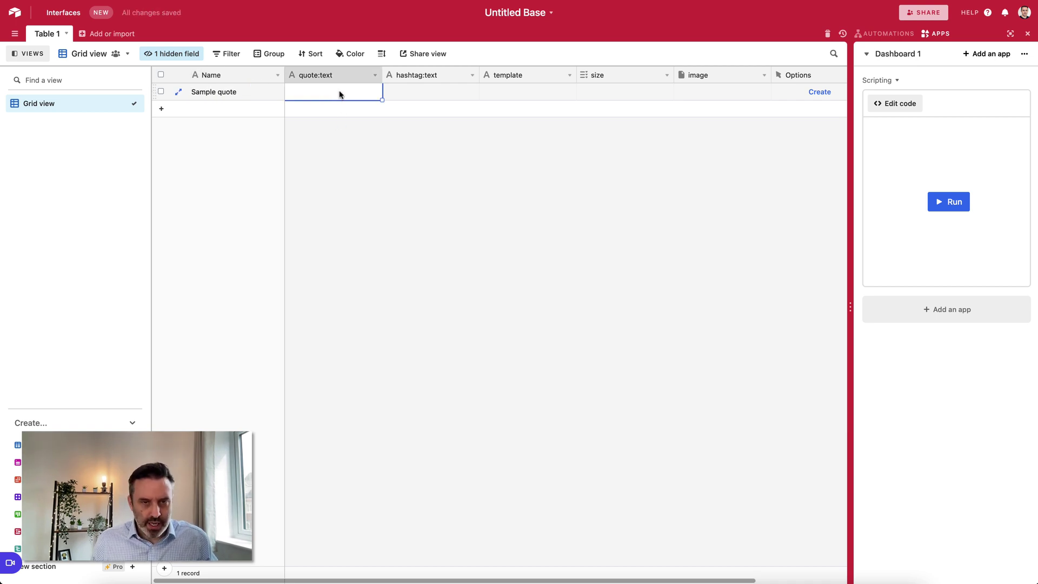
pyautogui.write('A problem')
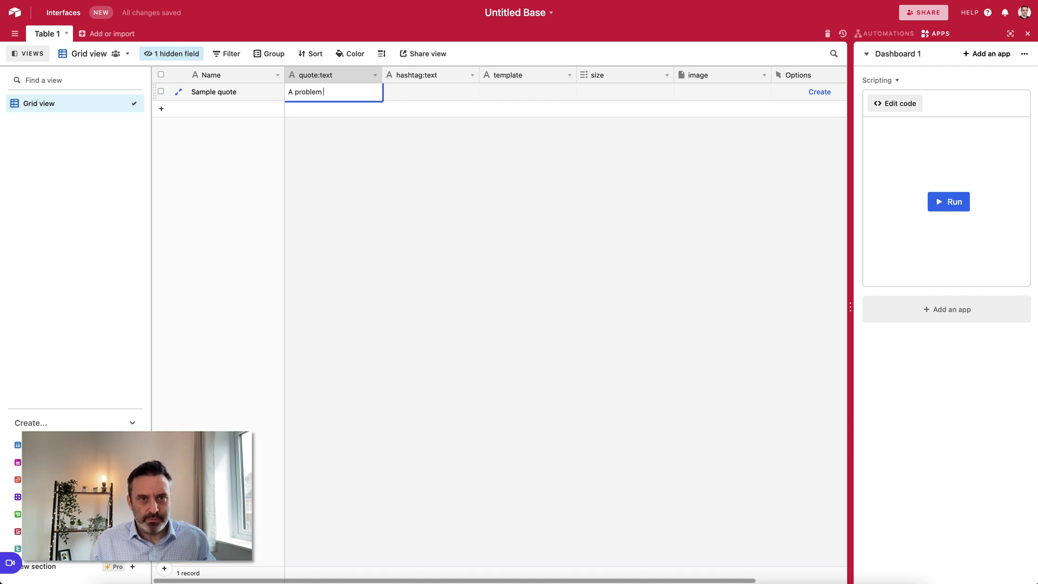
pyautogui.write(' shared is a problem hav')
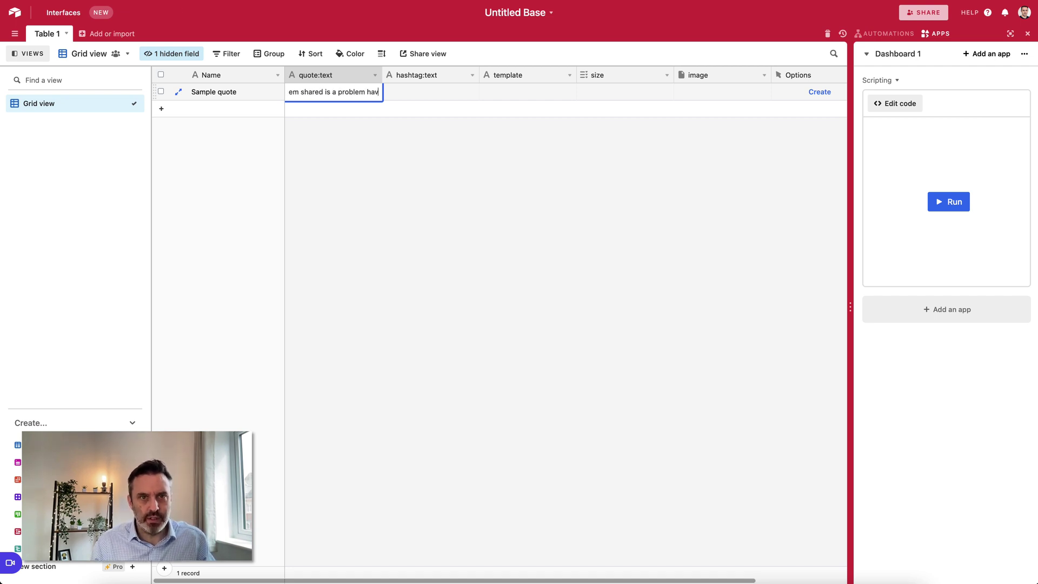
pyautogui.press('BackSpace')
pyautogui.write('lved')
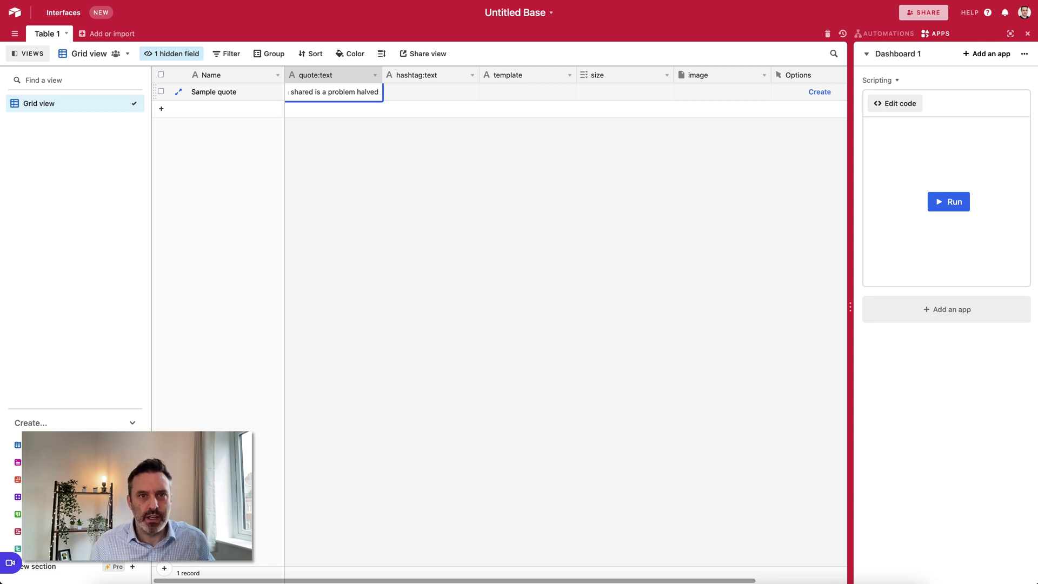
pyautogui.press('Tab')
# Give the record hashtag #motivational, template airtable-quote and size 1080x1080
pyautogui.write('#')
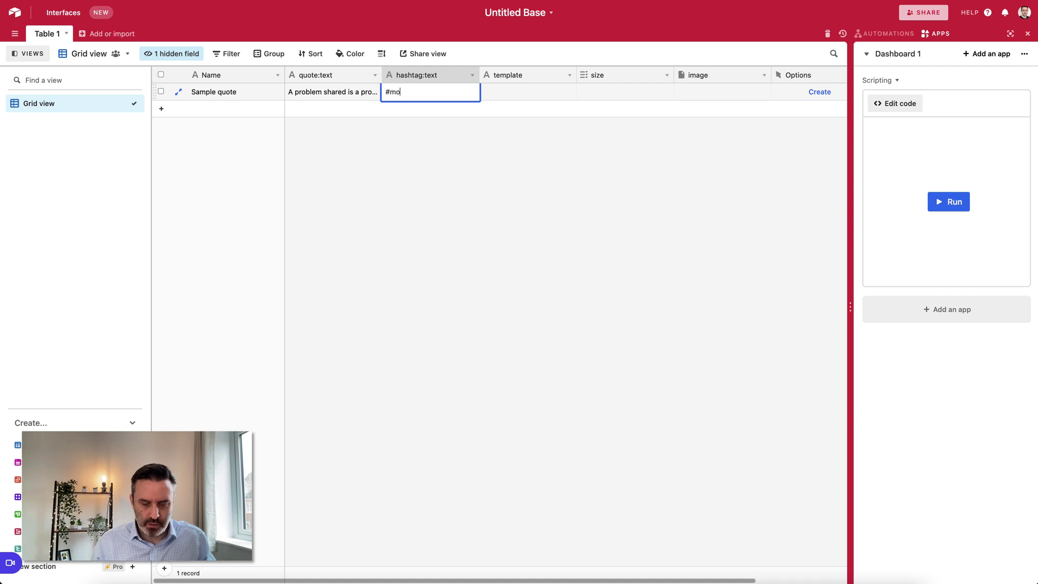
pyautogui.write('motivational')
pyautogui.press('Tab')
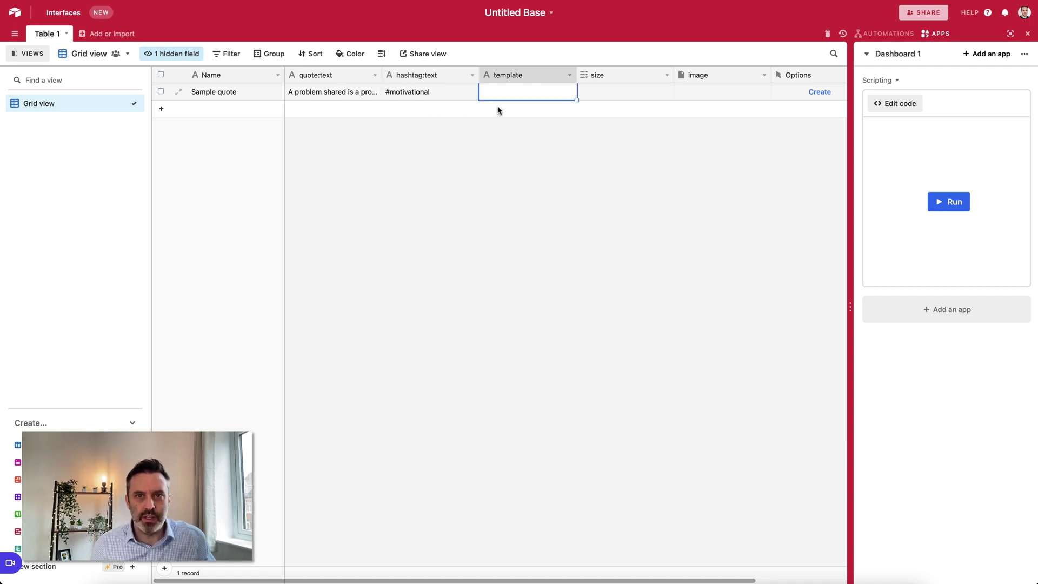
pyautogui.write('airtable-quote')
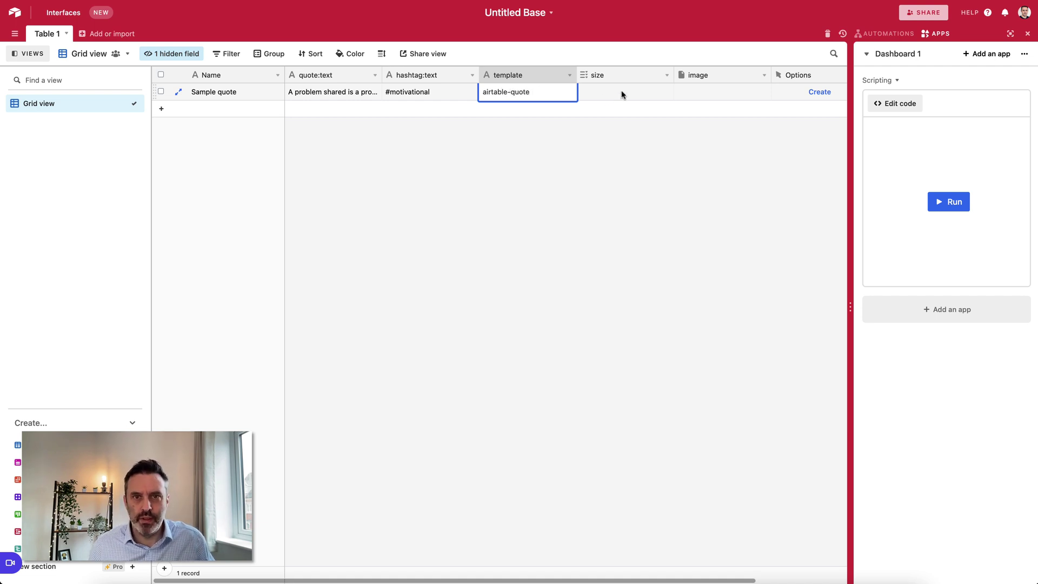
pyautogui.click(622, 95)
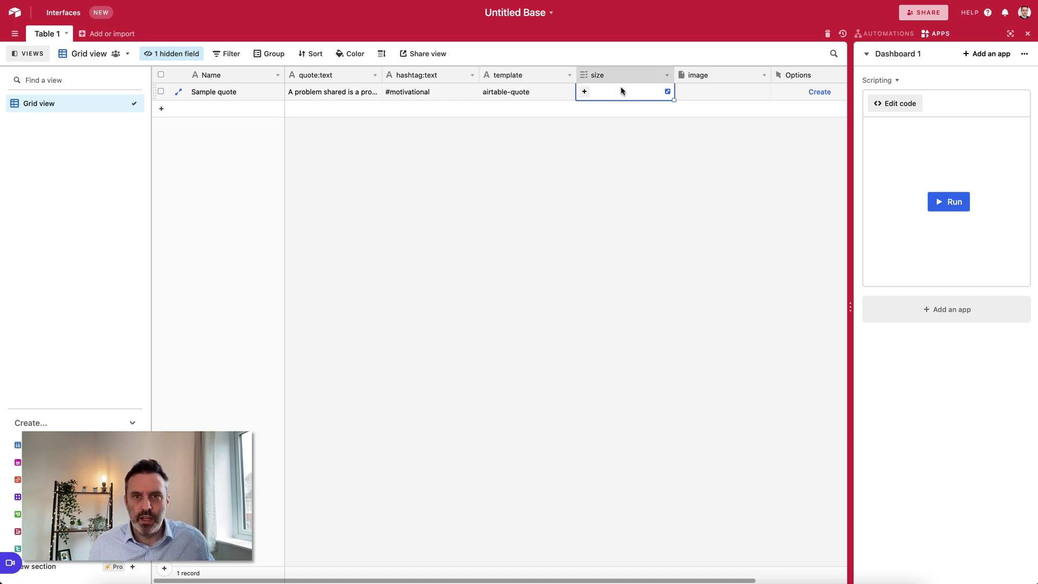
pyautogui.click(587, 95)
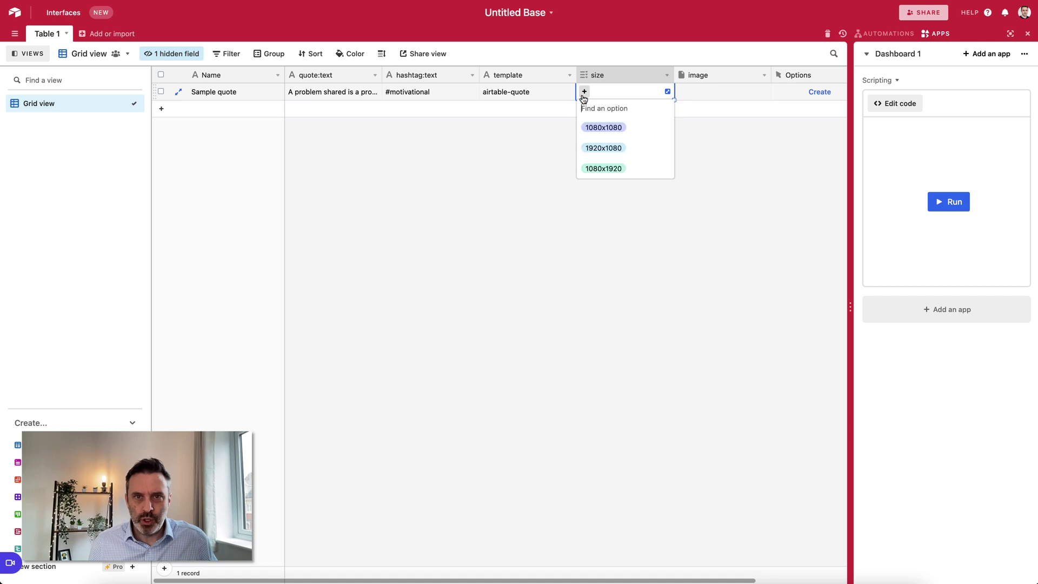
pyautogui.click(608, 129)
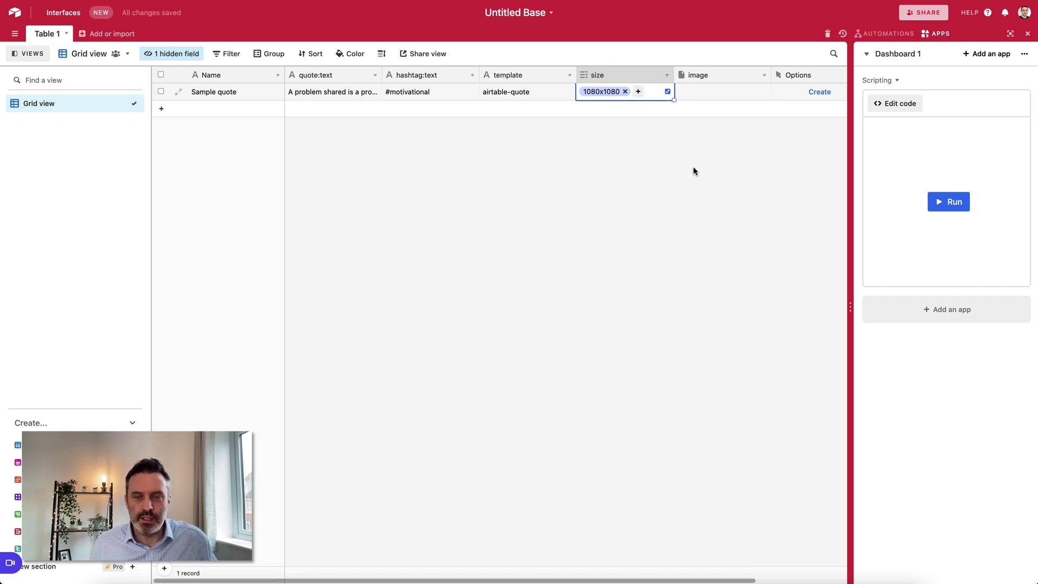
pyautogui.click(690, 132)
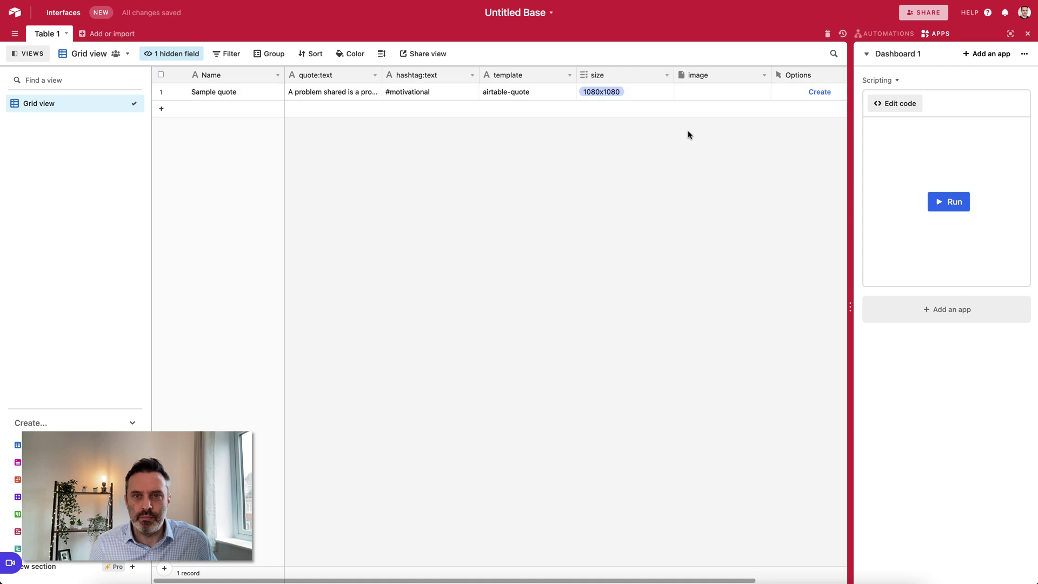
pyautogui.hscroll(4, 688, 134)
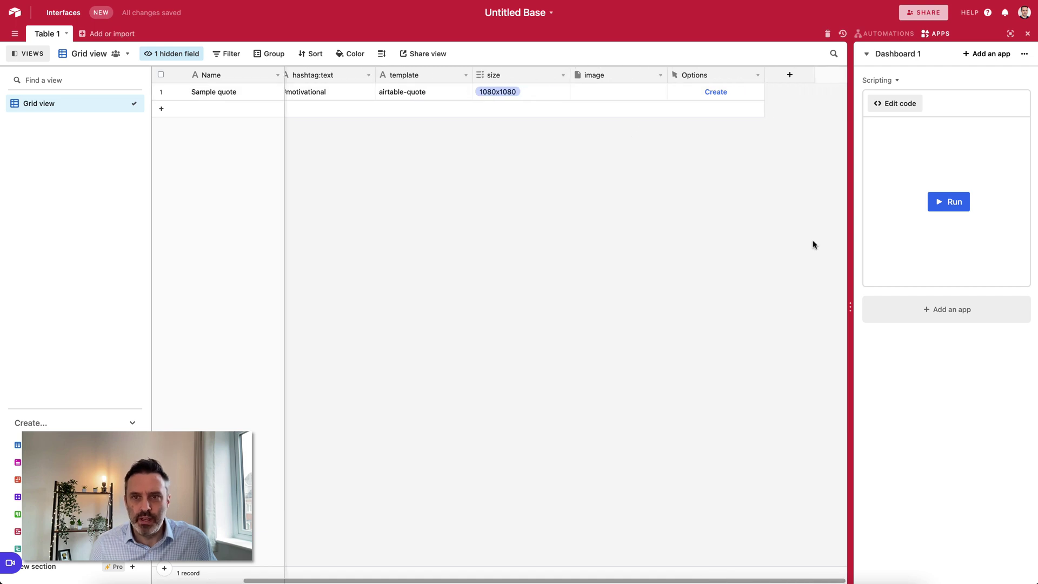
# Run Create for Sample quote and preview the generated square quote PNG
pyautogui.moveTo(850, 306); pyautogui.dragTo(816, 307)
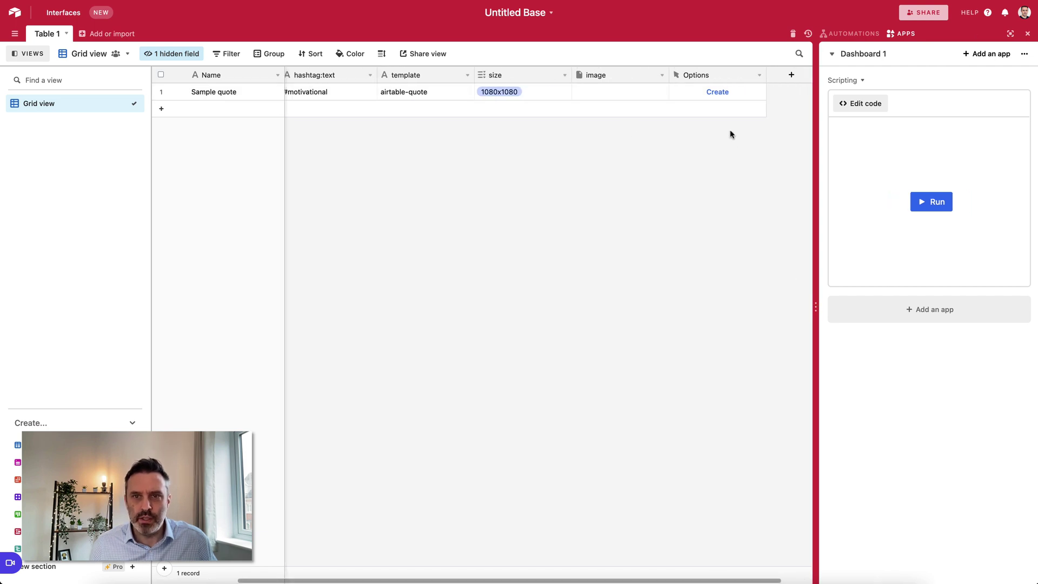
pyautogui.click(719, 93)
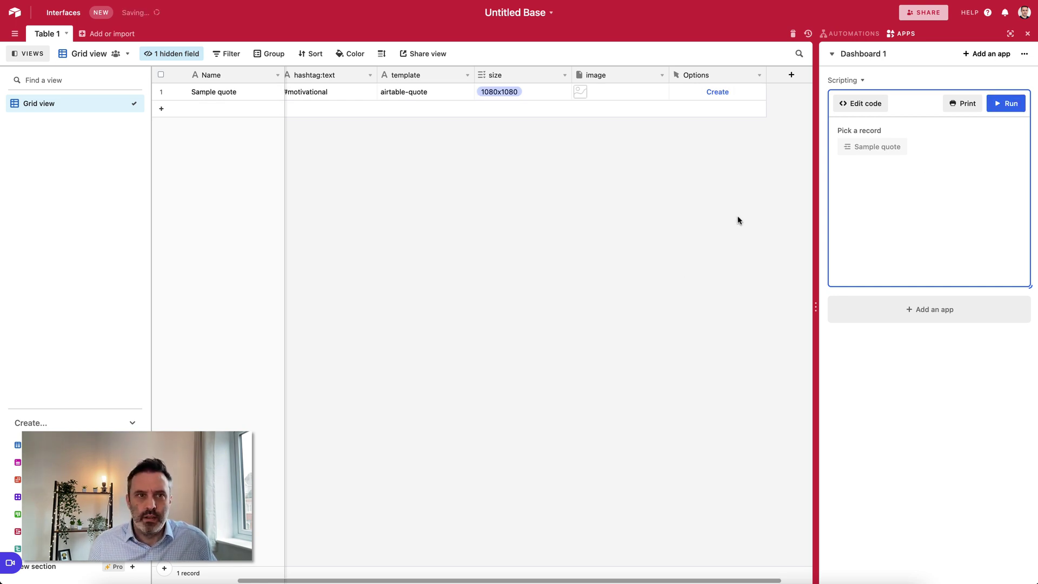
pyautogui.click(582, 93)
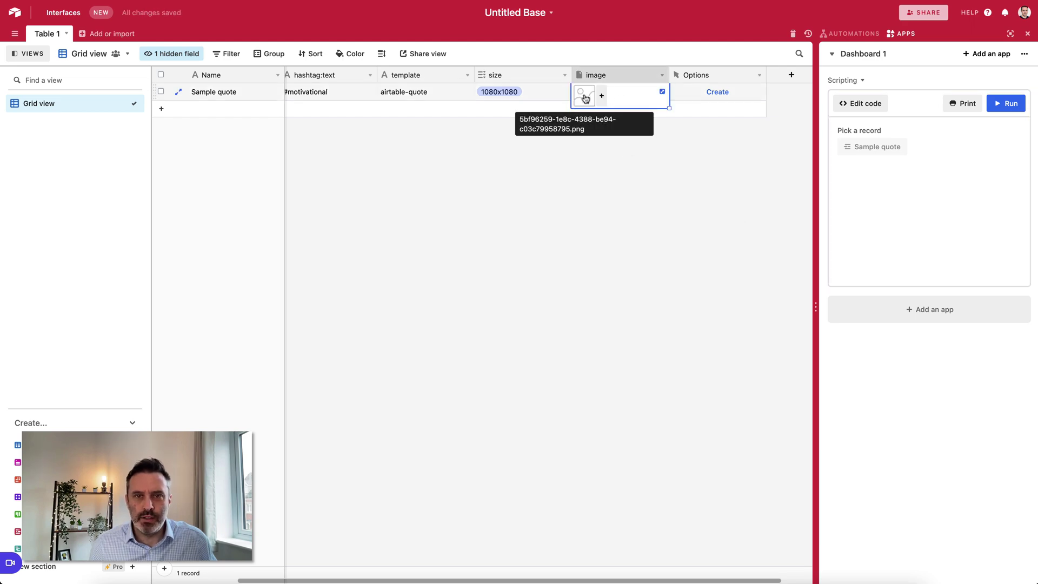
pyautogui.click(584, 96)
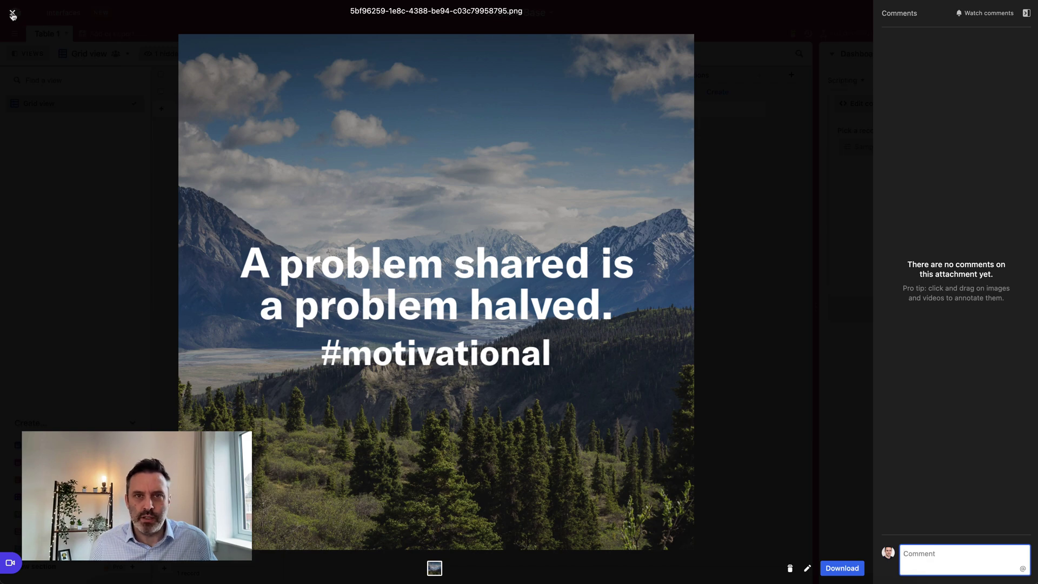
pyautogui.click(13, 15)
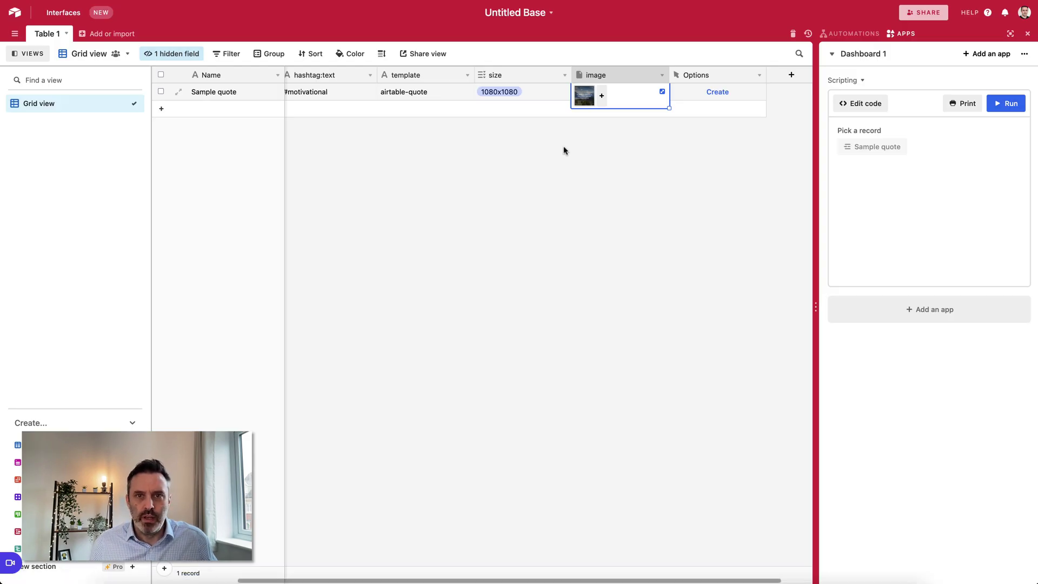
# Swap the record's size 1080x1080 for 1920x1080 and 1080x1920
pyautogui.click(564, 151)
pyautogui.moveTo(572, 75); pyautogui.dragTo(584, 76)
pyautogui.click(541, 91)
pyautogui.click(524, 93)
pyautogui.click(482, 92)
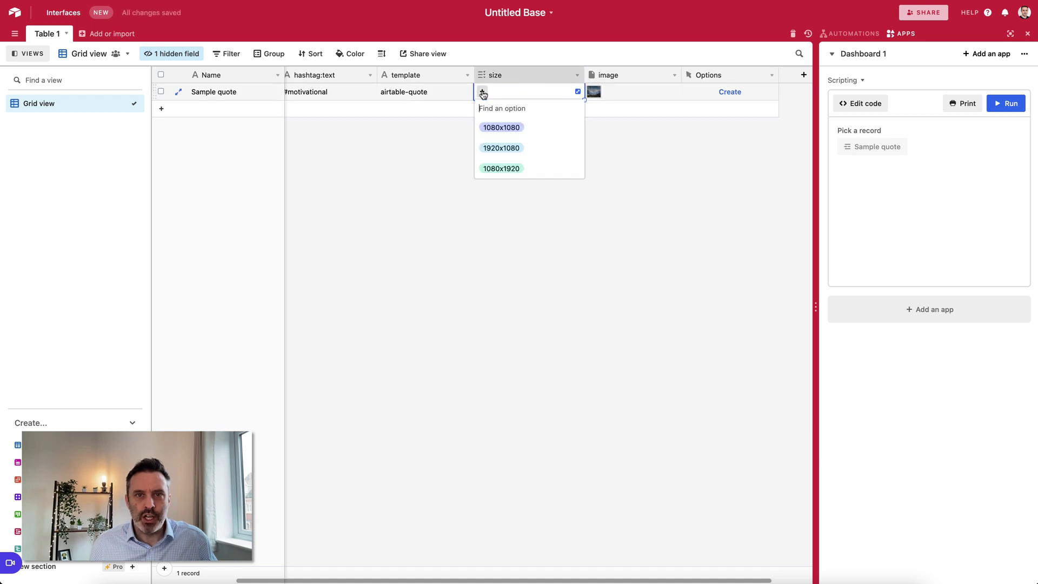
pyautogui.click(516, 153)
pyautogui.click(536, 92)
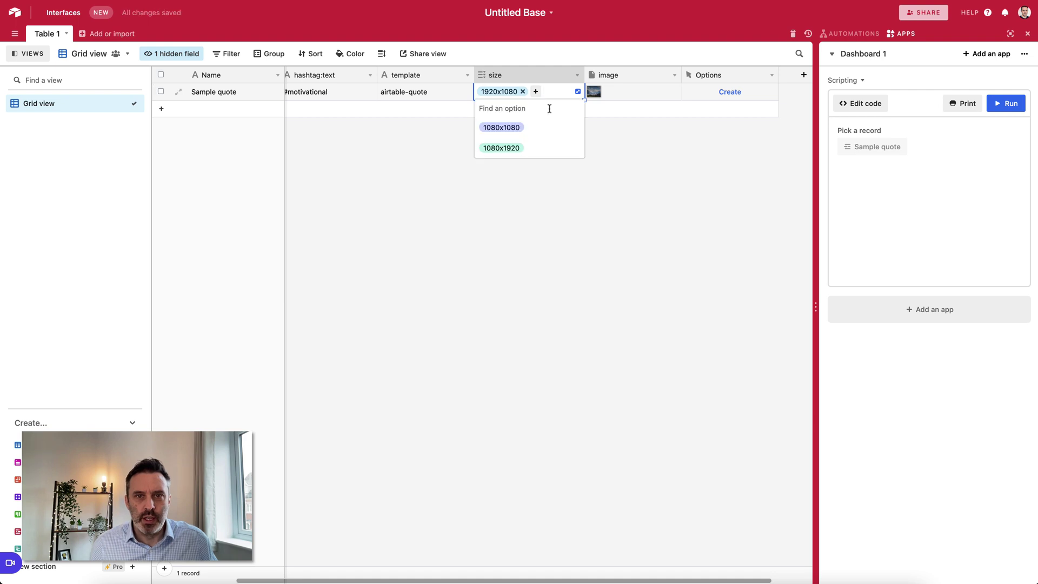
pyautogui.click(512, 146)
pyautogui.click(519, 150)
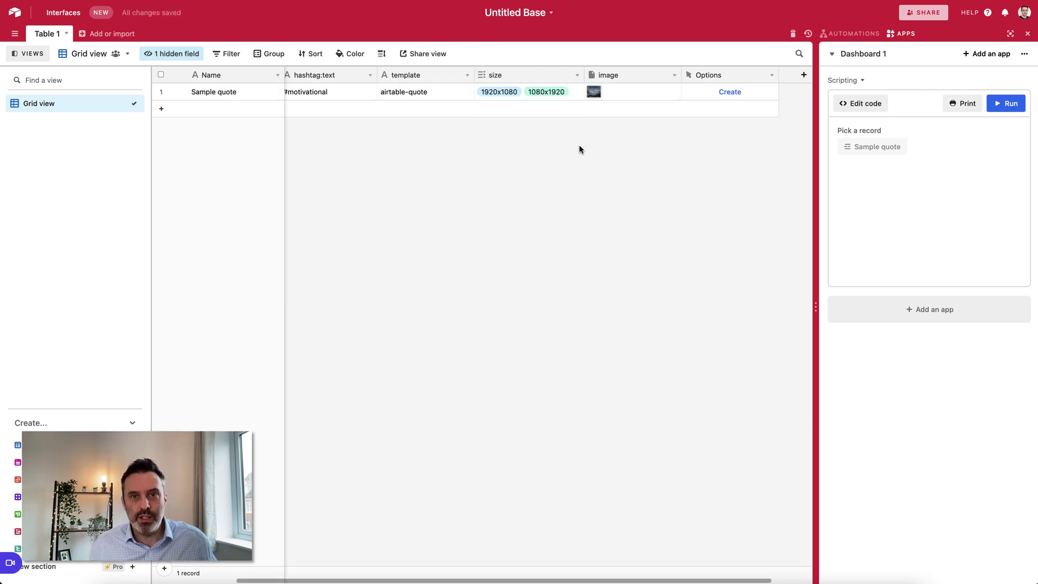
# Run Create again and preview the new 1080x1920 portrait image
pyautogui.click(730, 93)
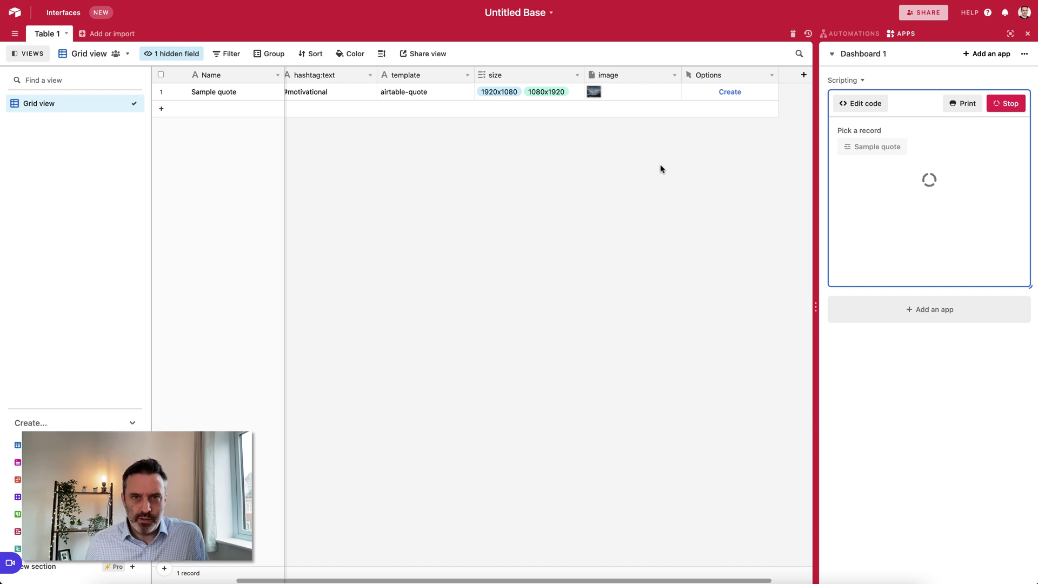
pyautogui.click(630, 96)
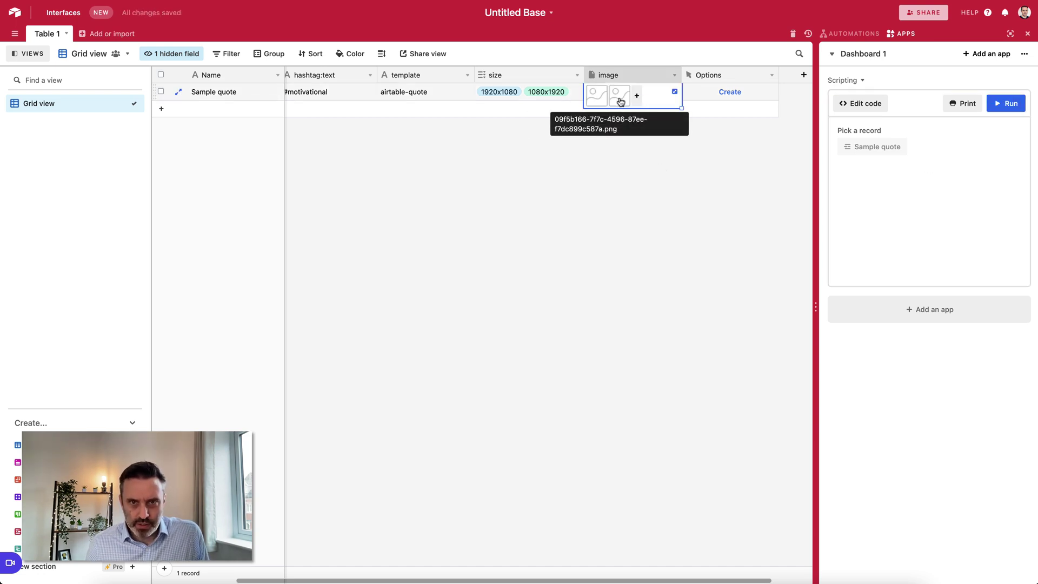
pyautogui.click(621, 101)
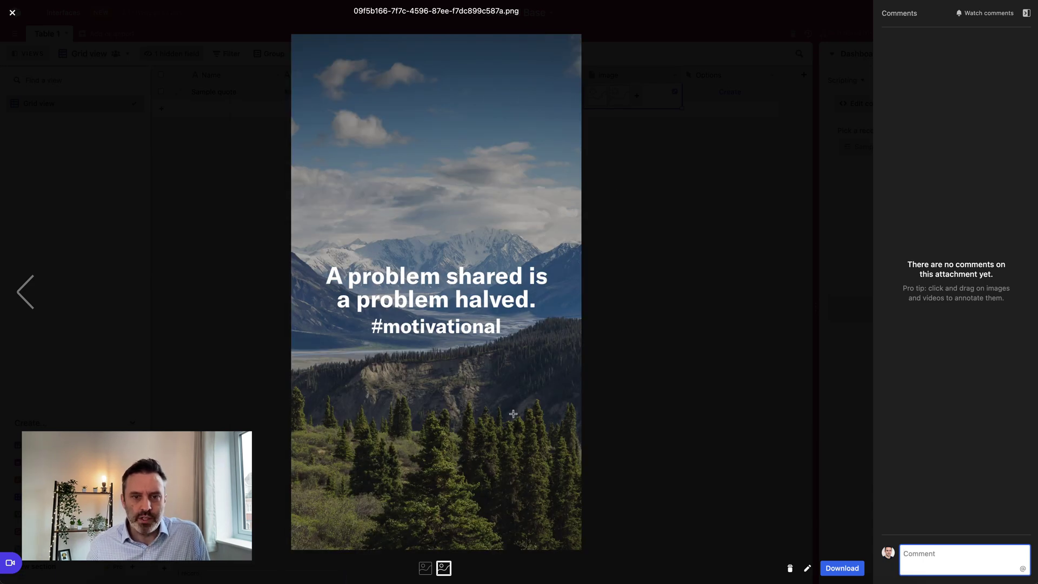
pyautogui.click(11, 13)
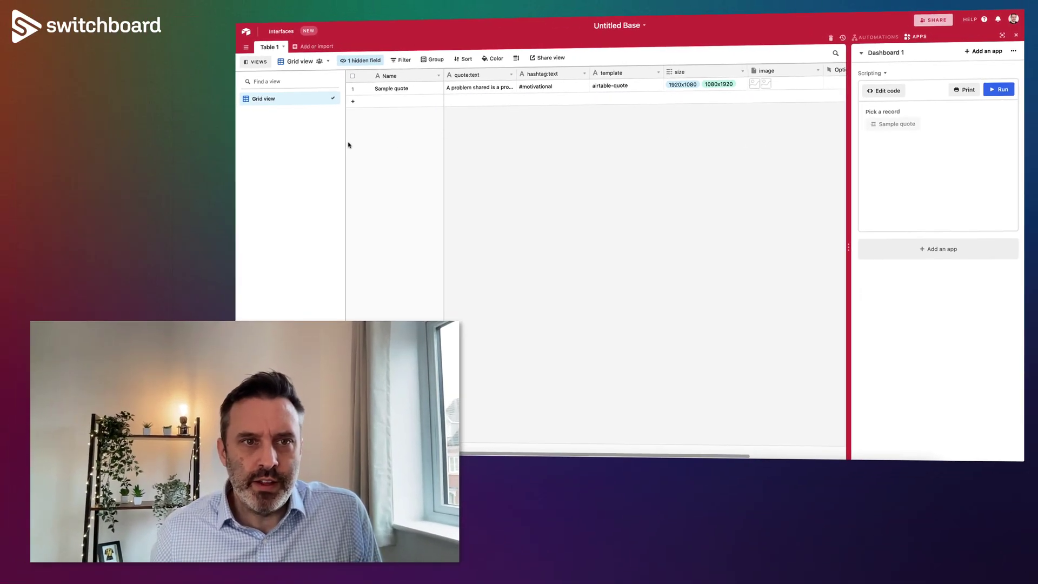
pyautogui.moveTo(345, 142); pyautogui.dragTo(323, 142)
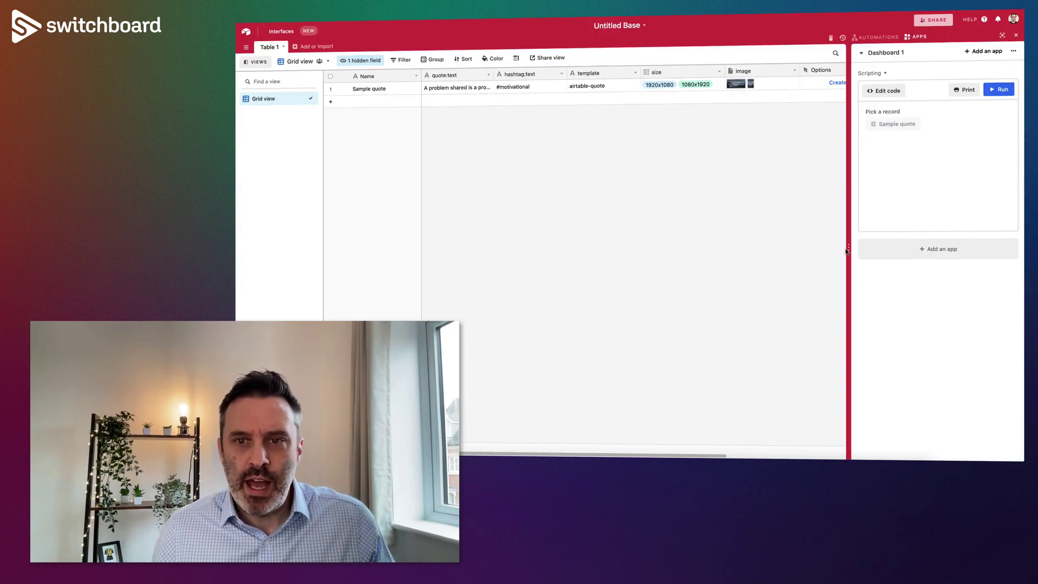
pyautogui.moveTo(846, 250); pyautogui.dragTo(858, 250)
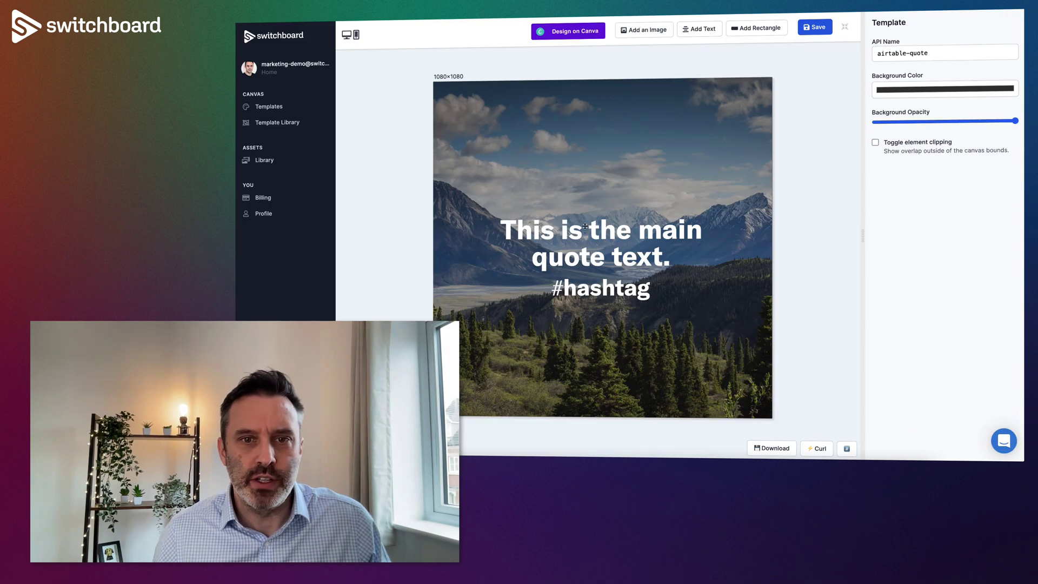
# Select the template's main quote text and review its API name 'quote' and text properties
pyautogui.click(585, 226)
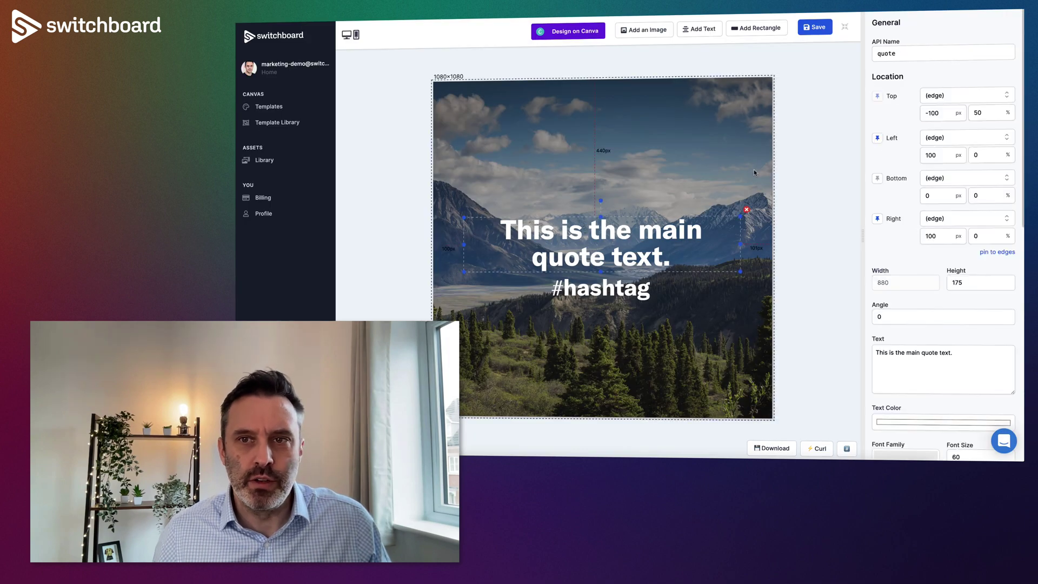
pyautogui.doubleClick(886, 54)
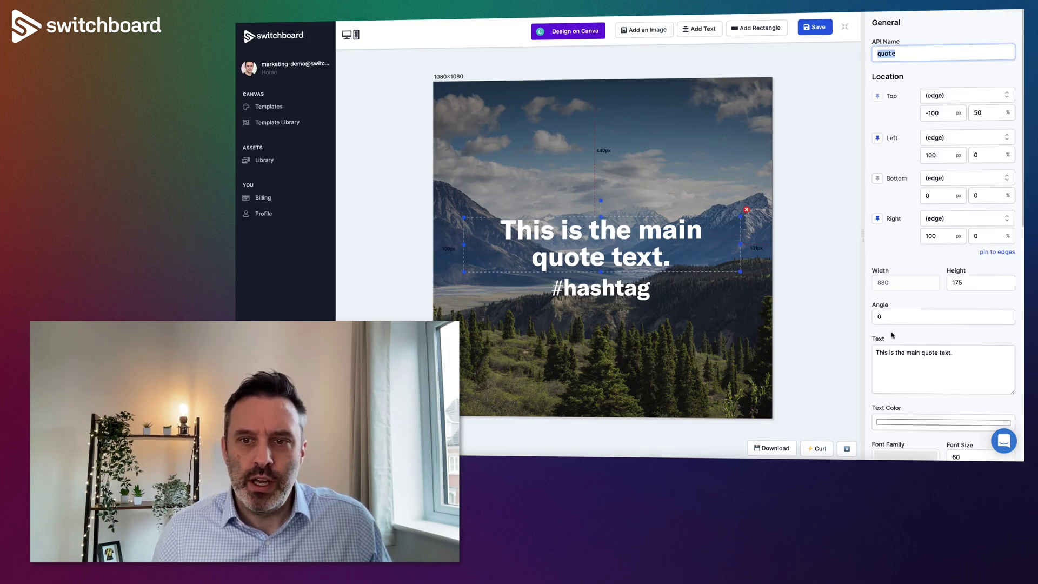
pyautogui.click(891, 352)
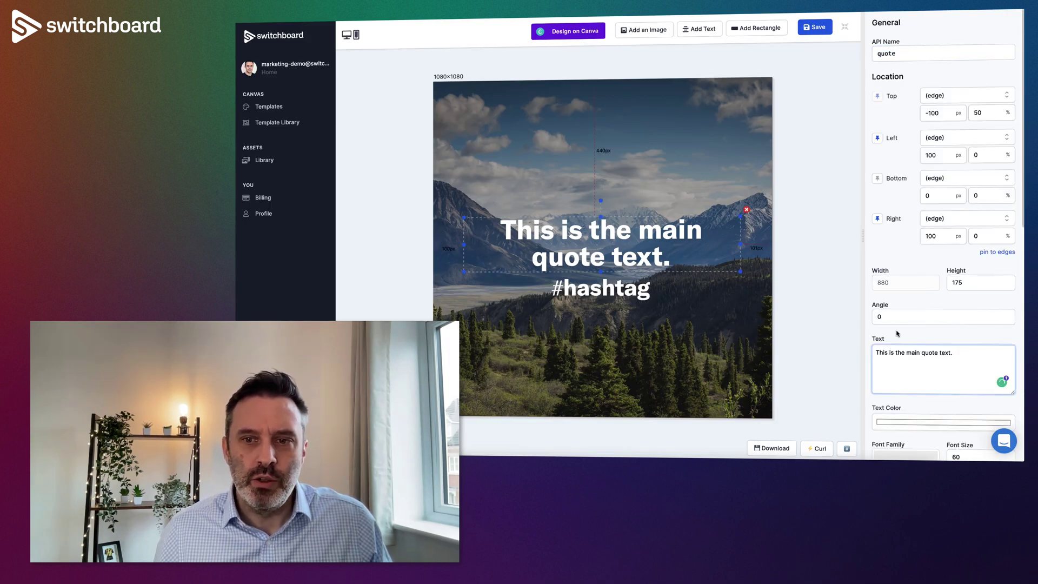
pyautogui.scroll(-1, 923, 265)
pyautogui.scroll(-3, 924, 266)
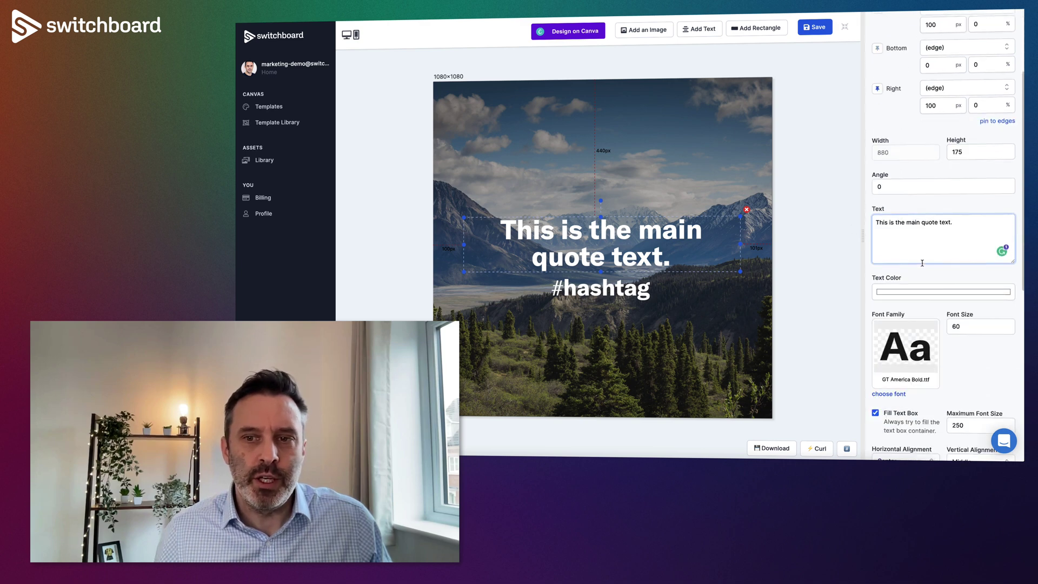
pyautogui.scroll(-1, 1006, 185)
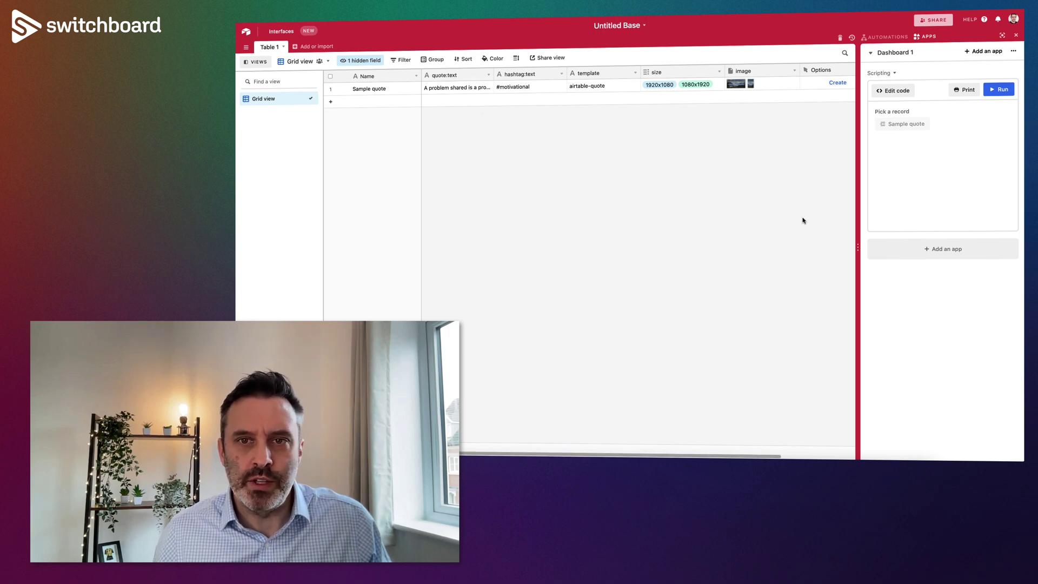
pyautogui.moveTo(860, 263); pyautogui.dragTo(853, 261)
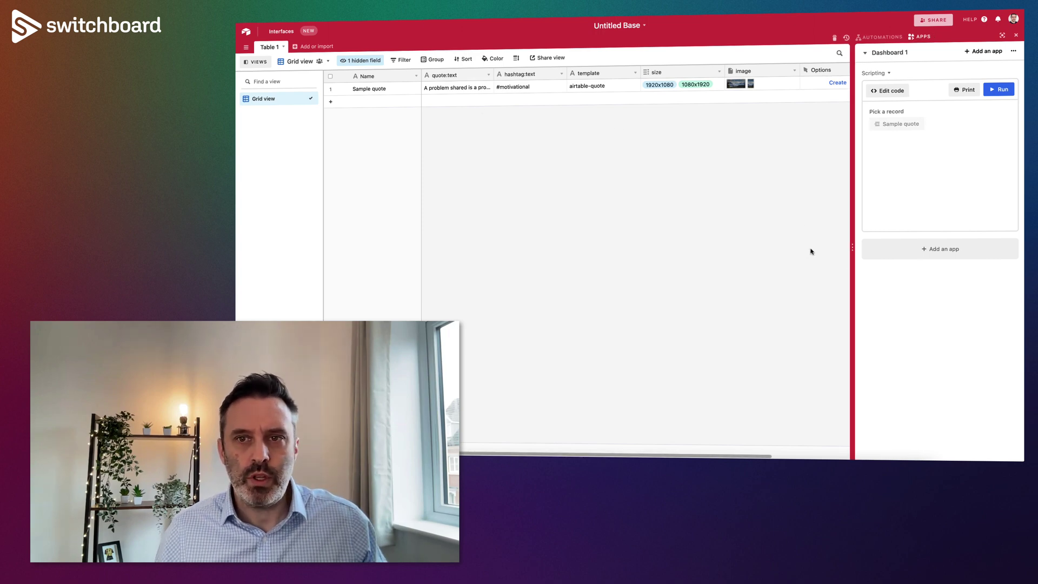